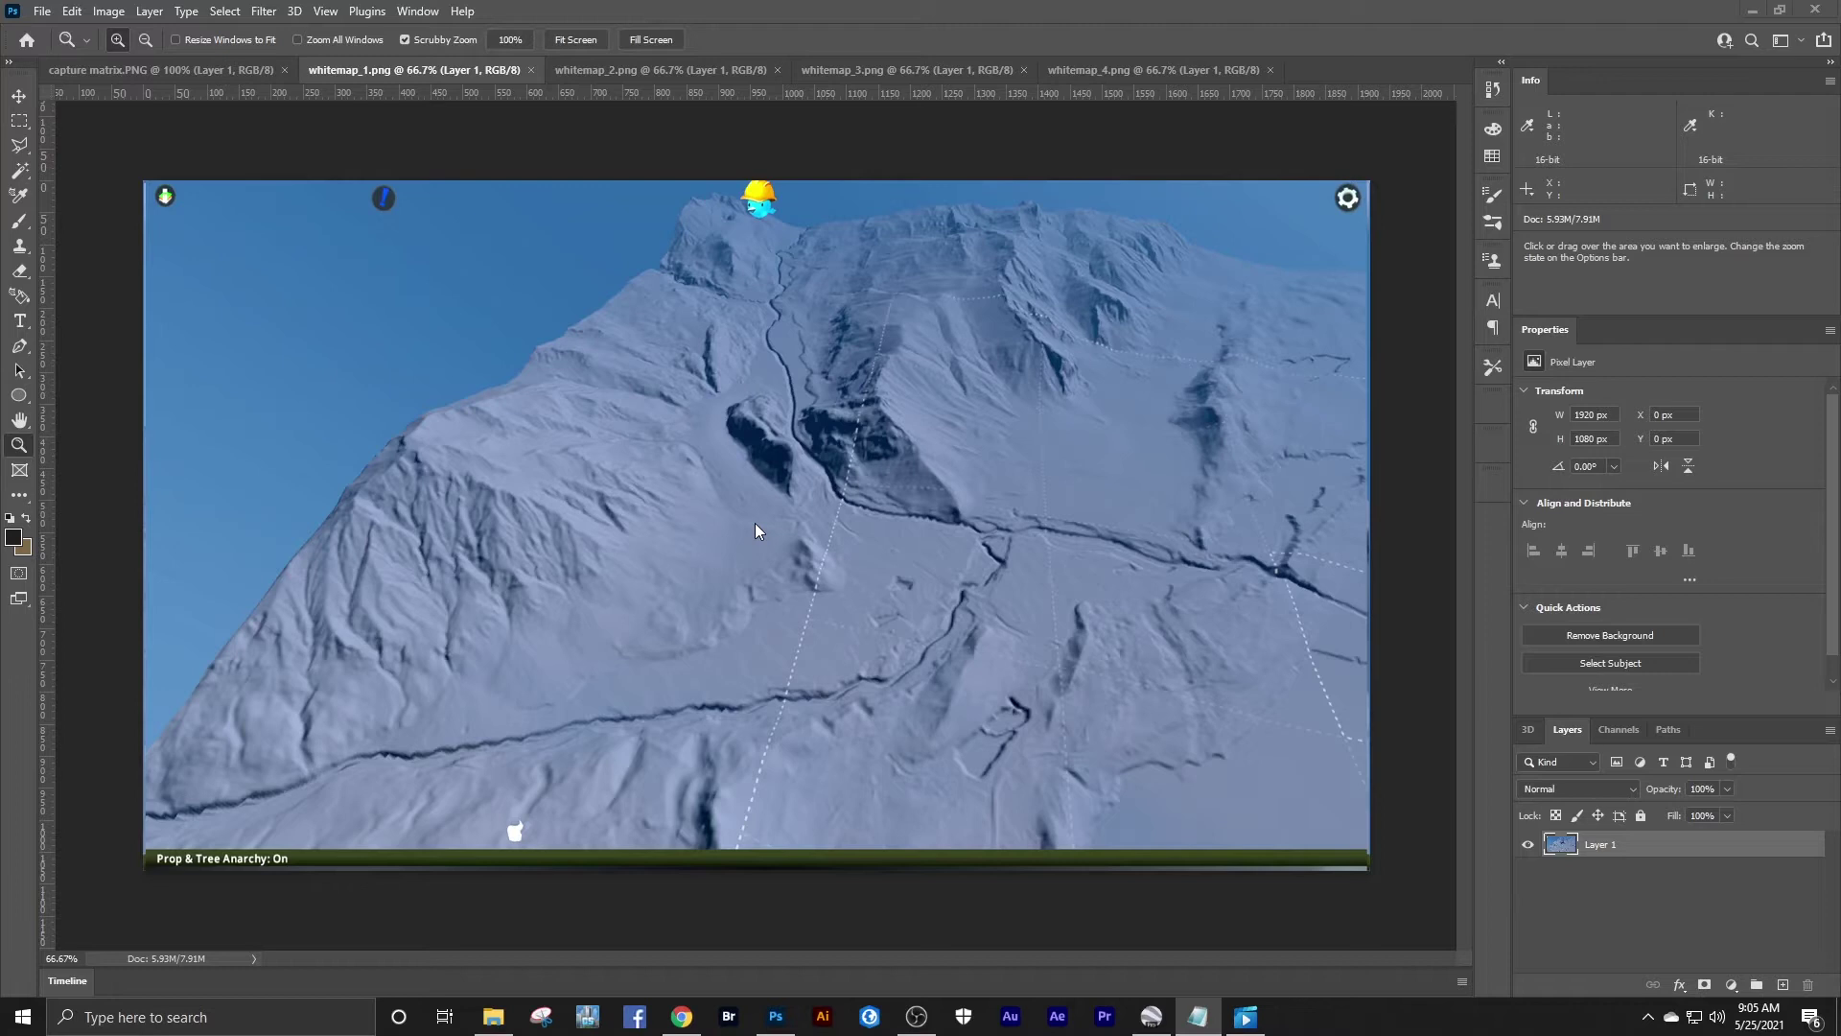
- Examine the terrain, ridges and river lines in the four whitemap captures, looking closely at whitemap_3.png and whitemap_1.png
left_click(585, 66)
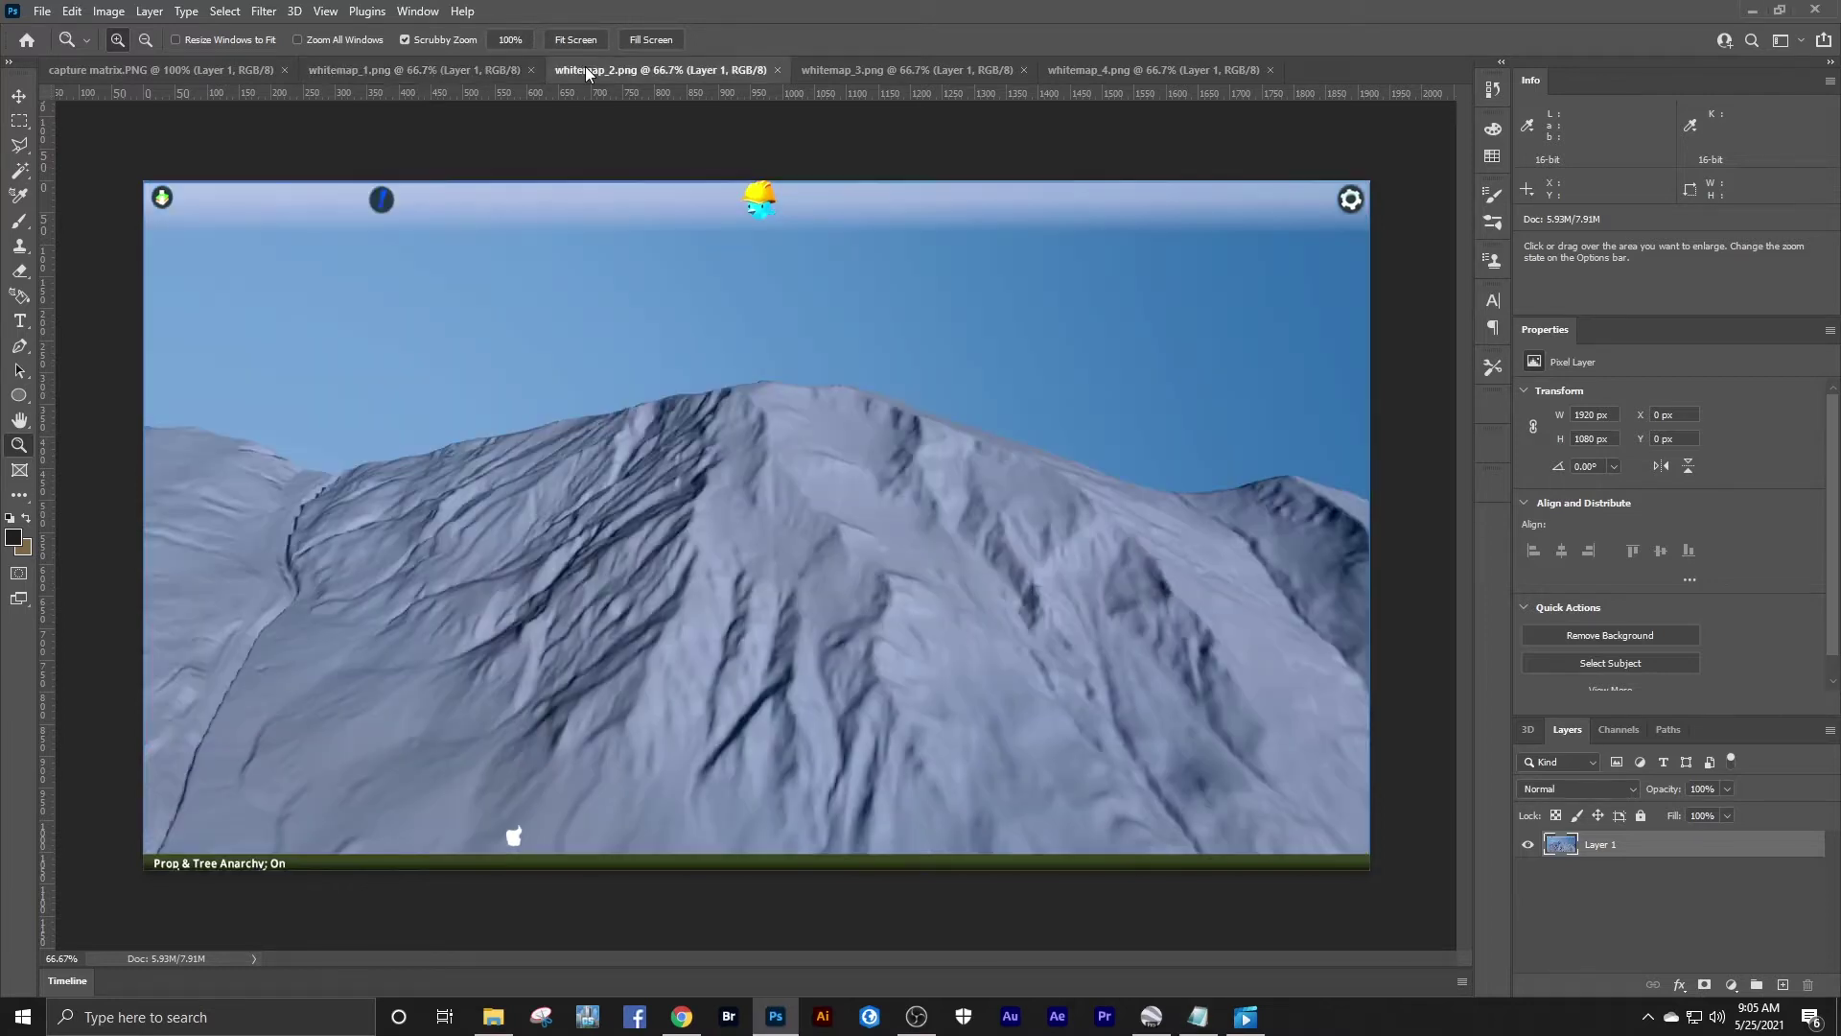
left_click(871, 70)
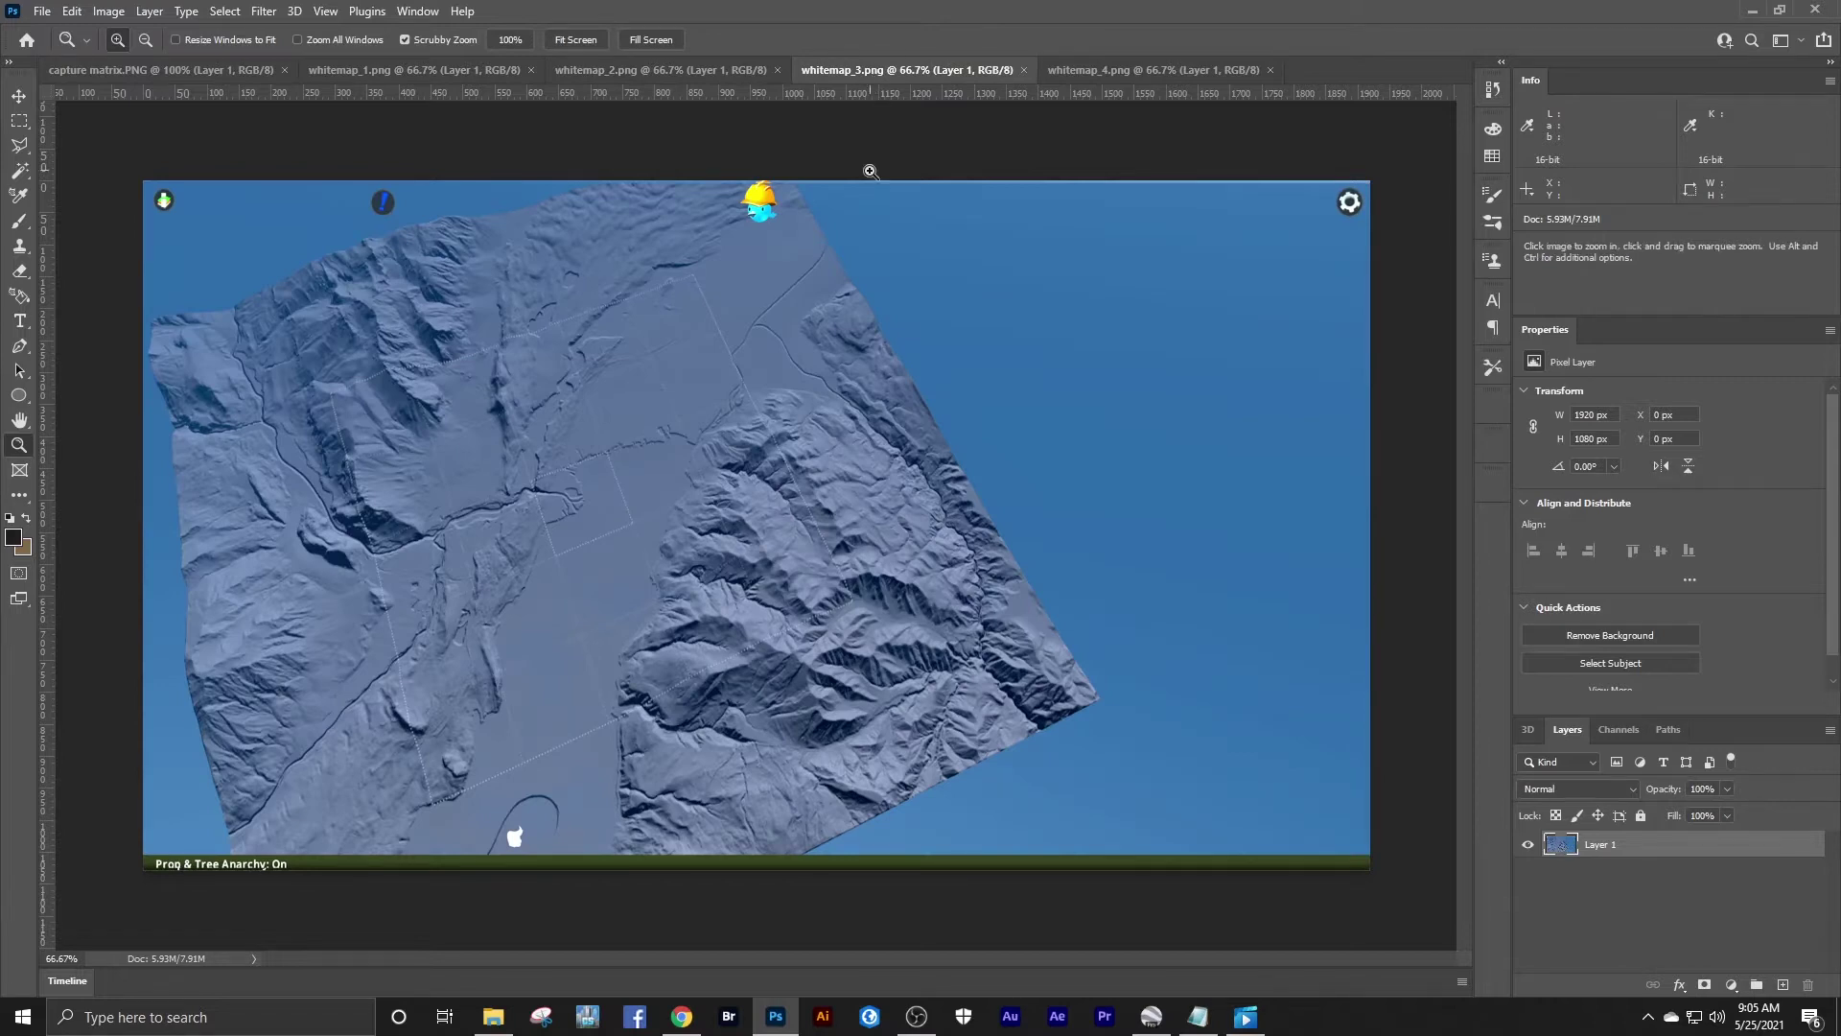
left_click(816, 531)
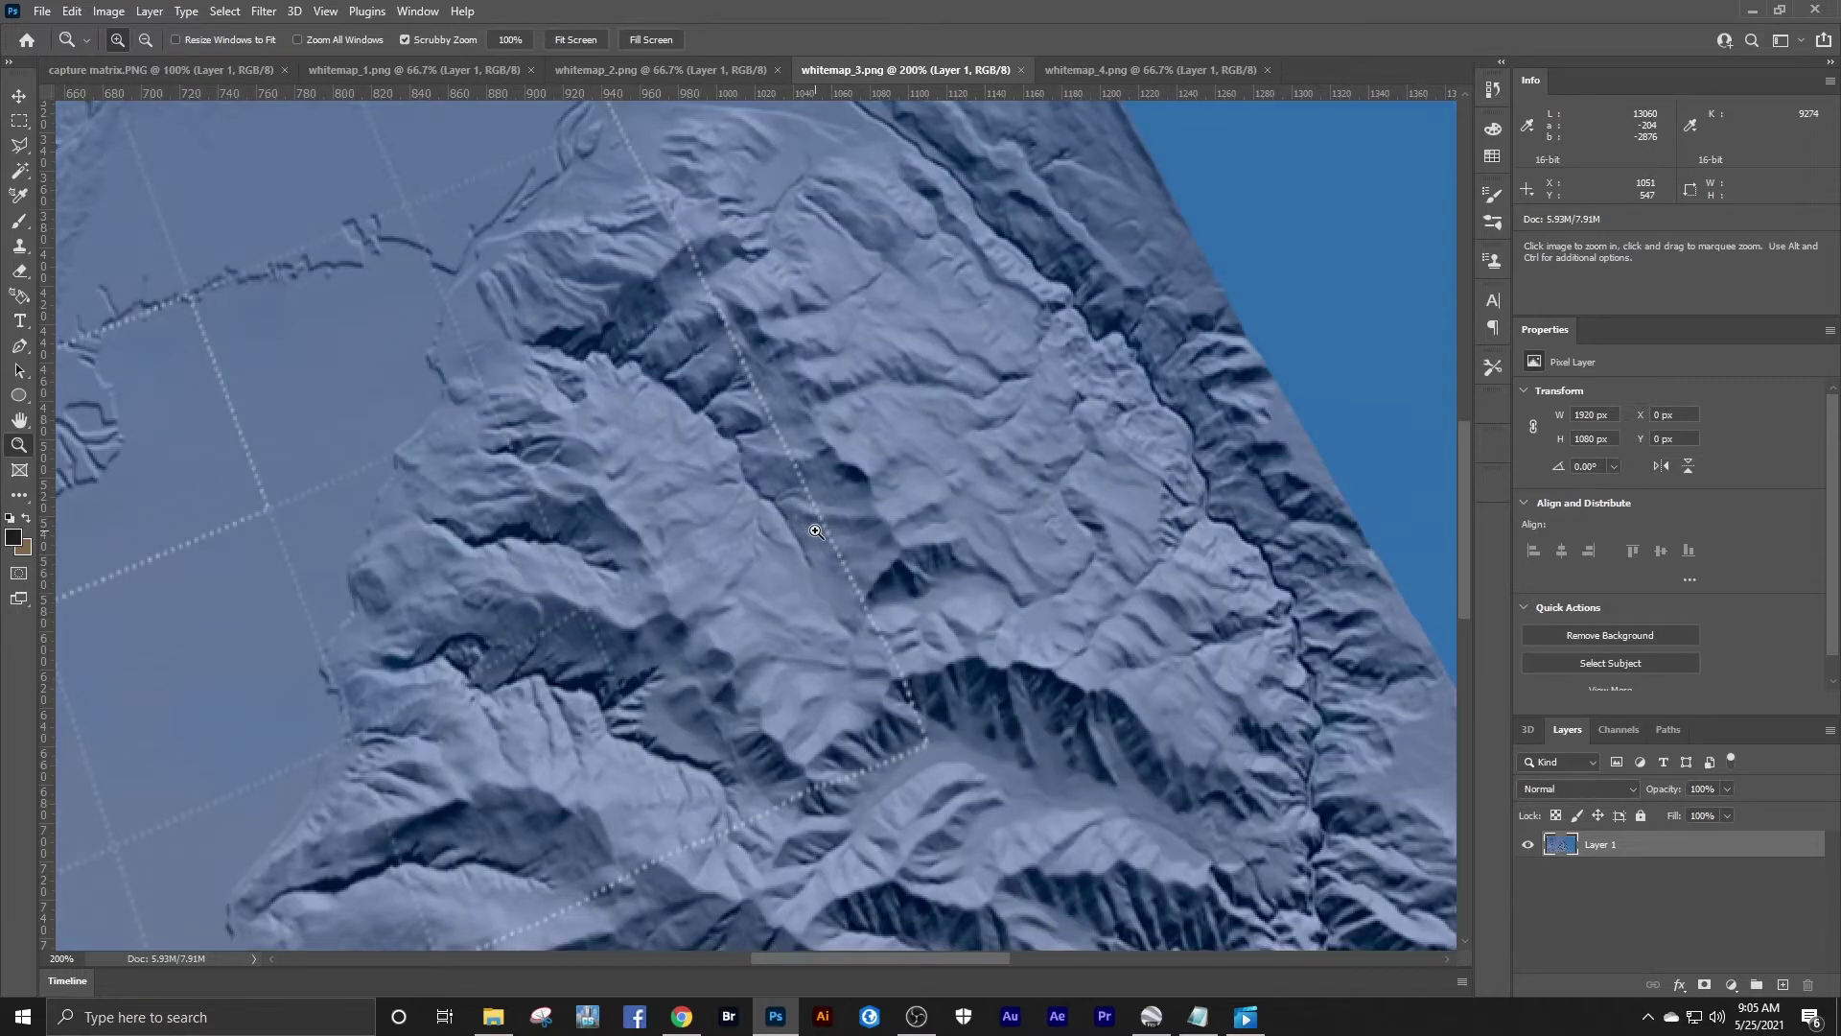
left_click(816, 531, "alt")
left_click_drag(572, 479, 937, 454)
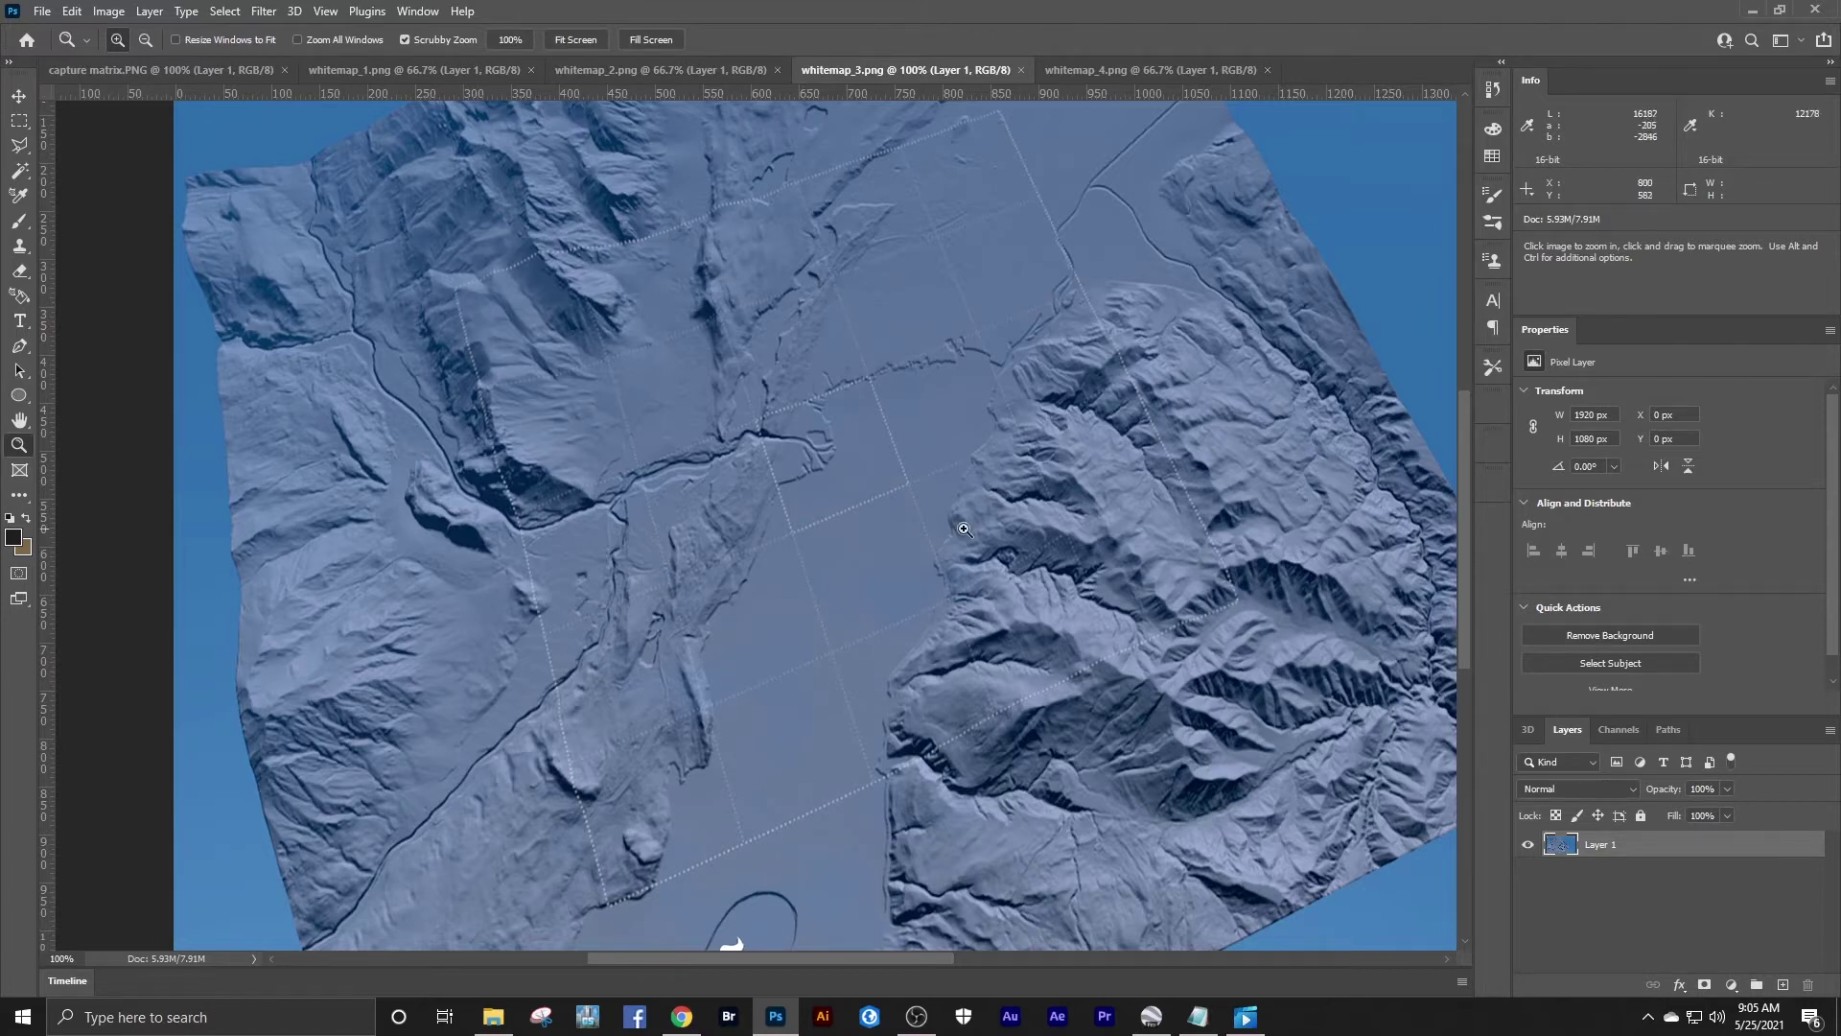
mouse_move(1010, 528)
left_mouse_down()
mouse_move(1105, 482)
mouse_move(1013, 506)
left_mouse_up()
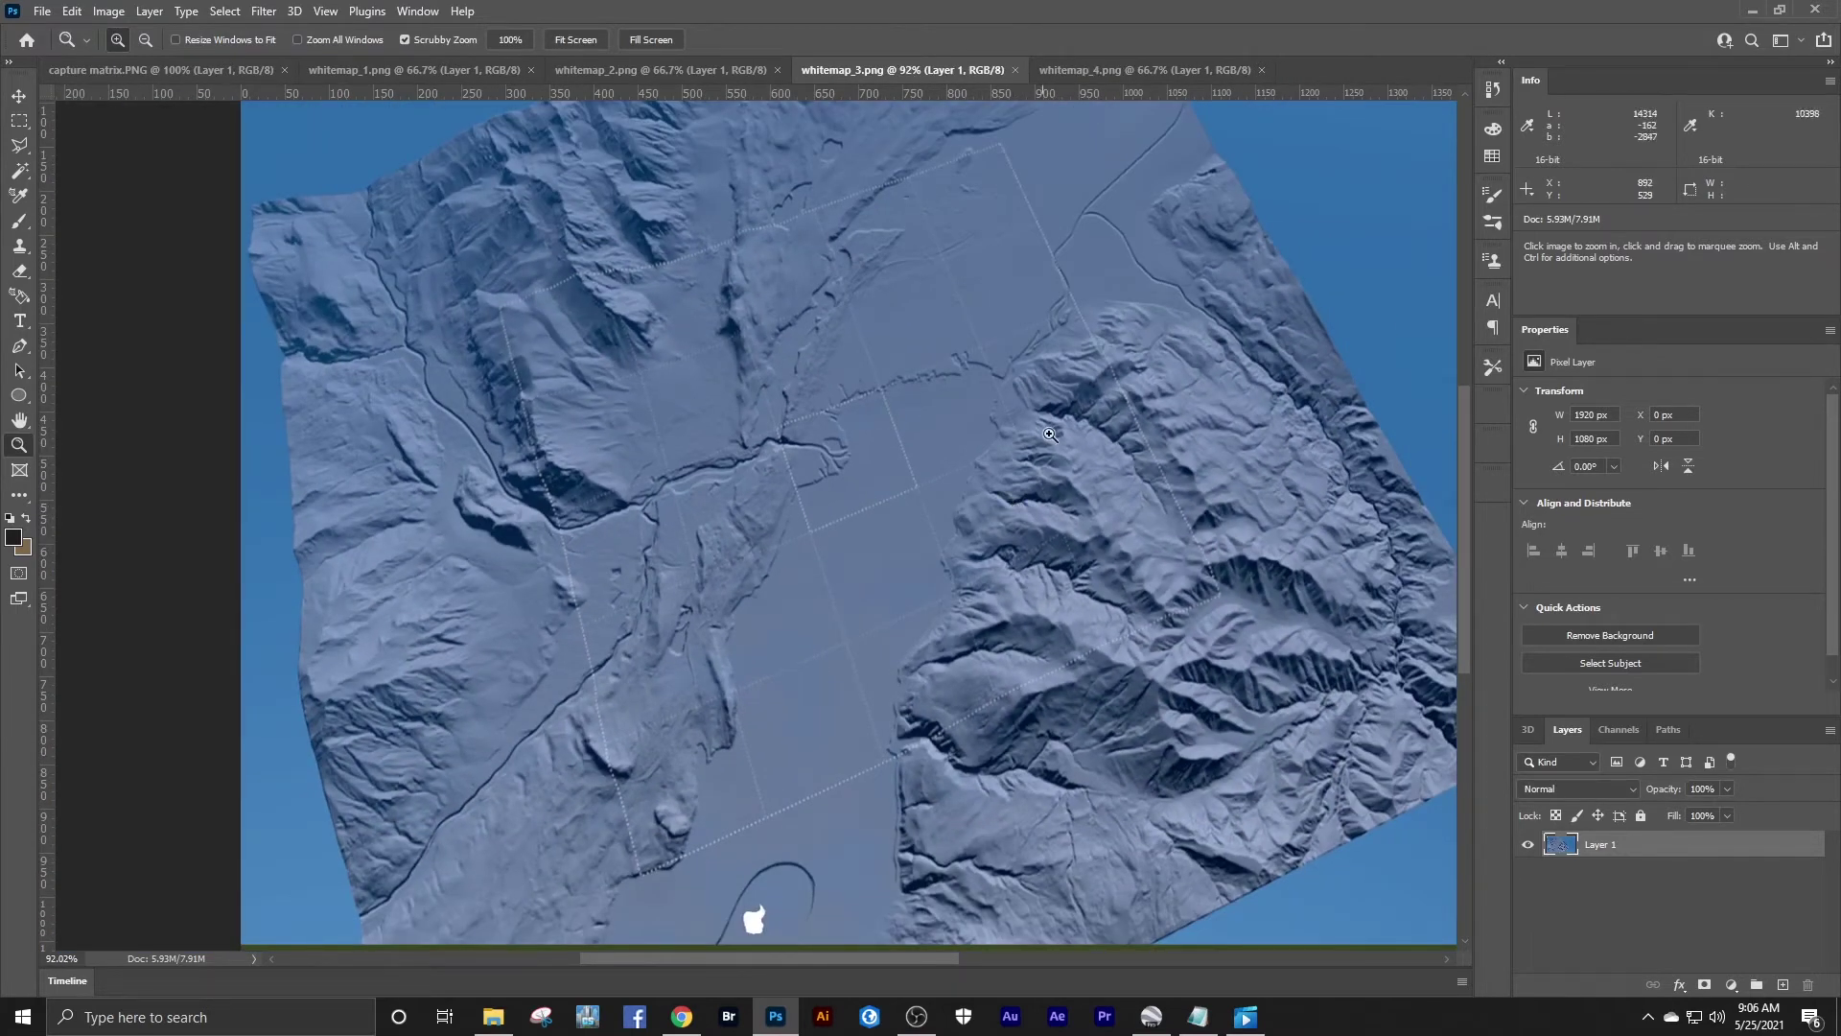
left_click(1093, 69)
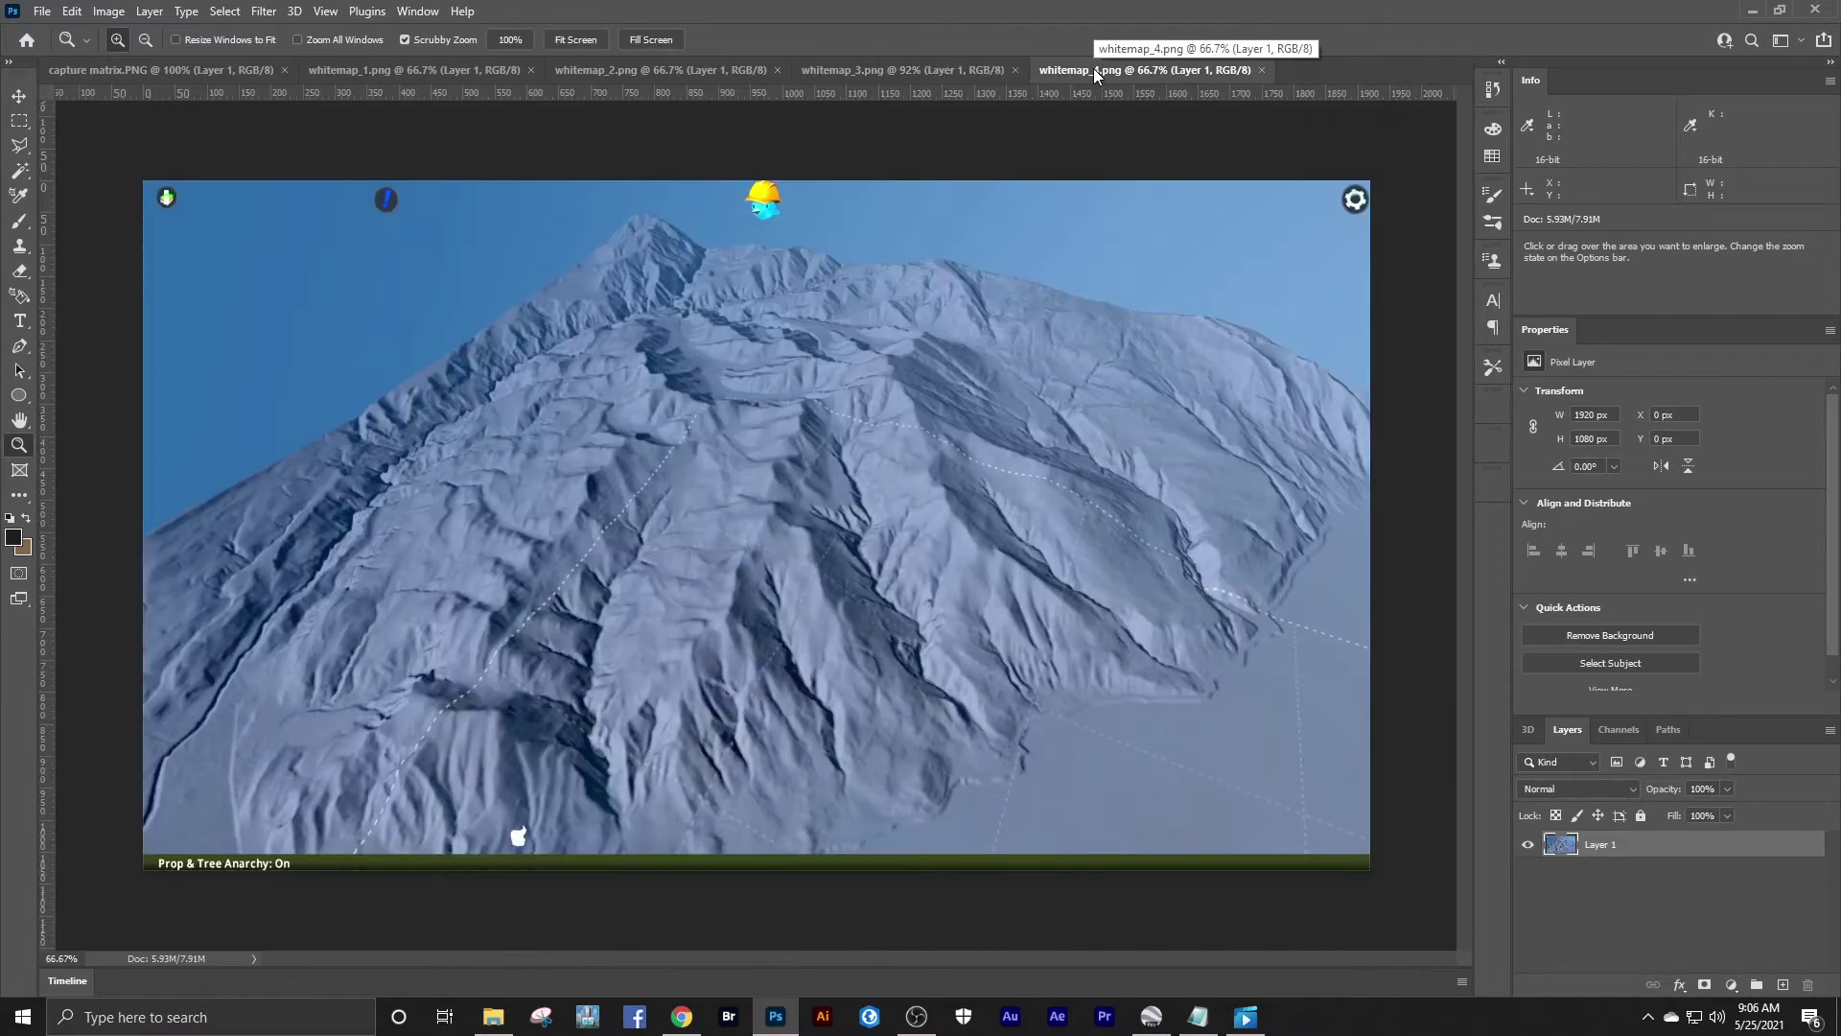
left_click(890, 73)
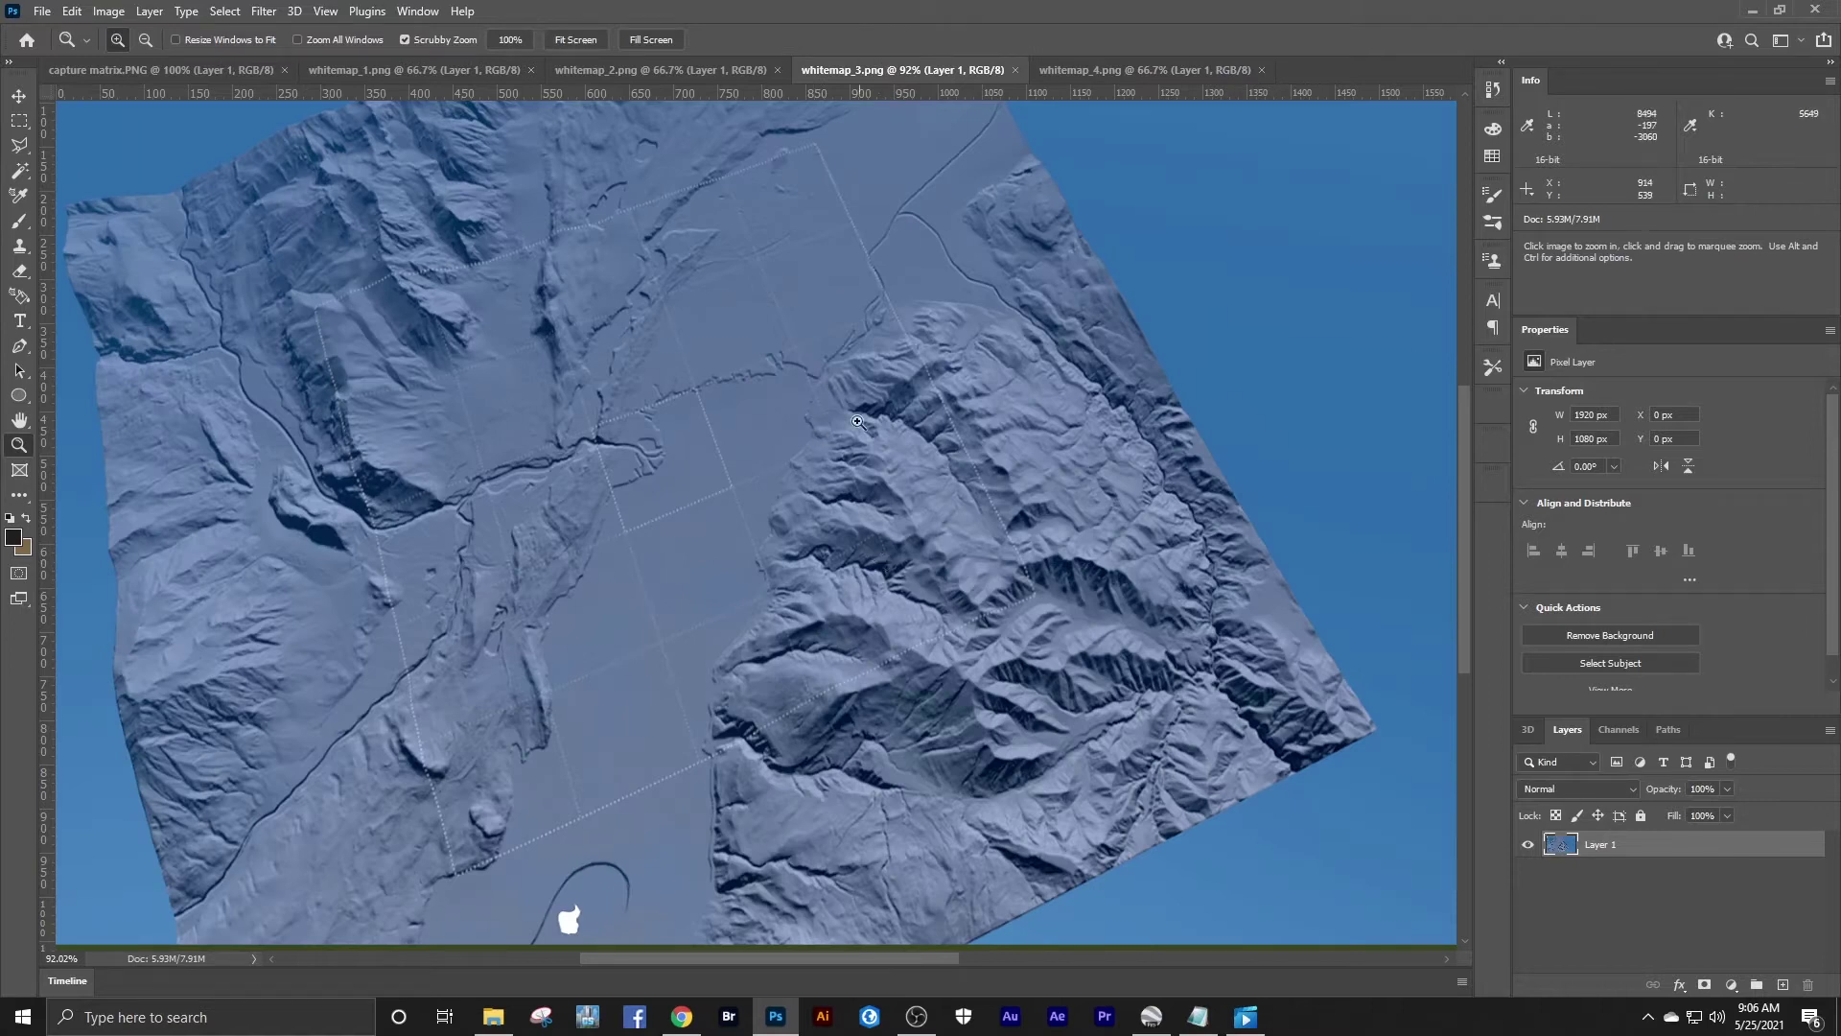
left_click(631, 71)
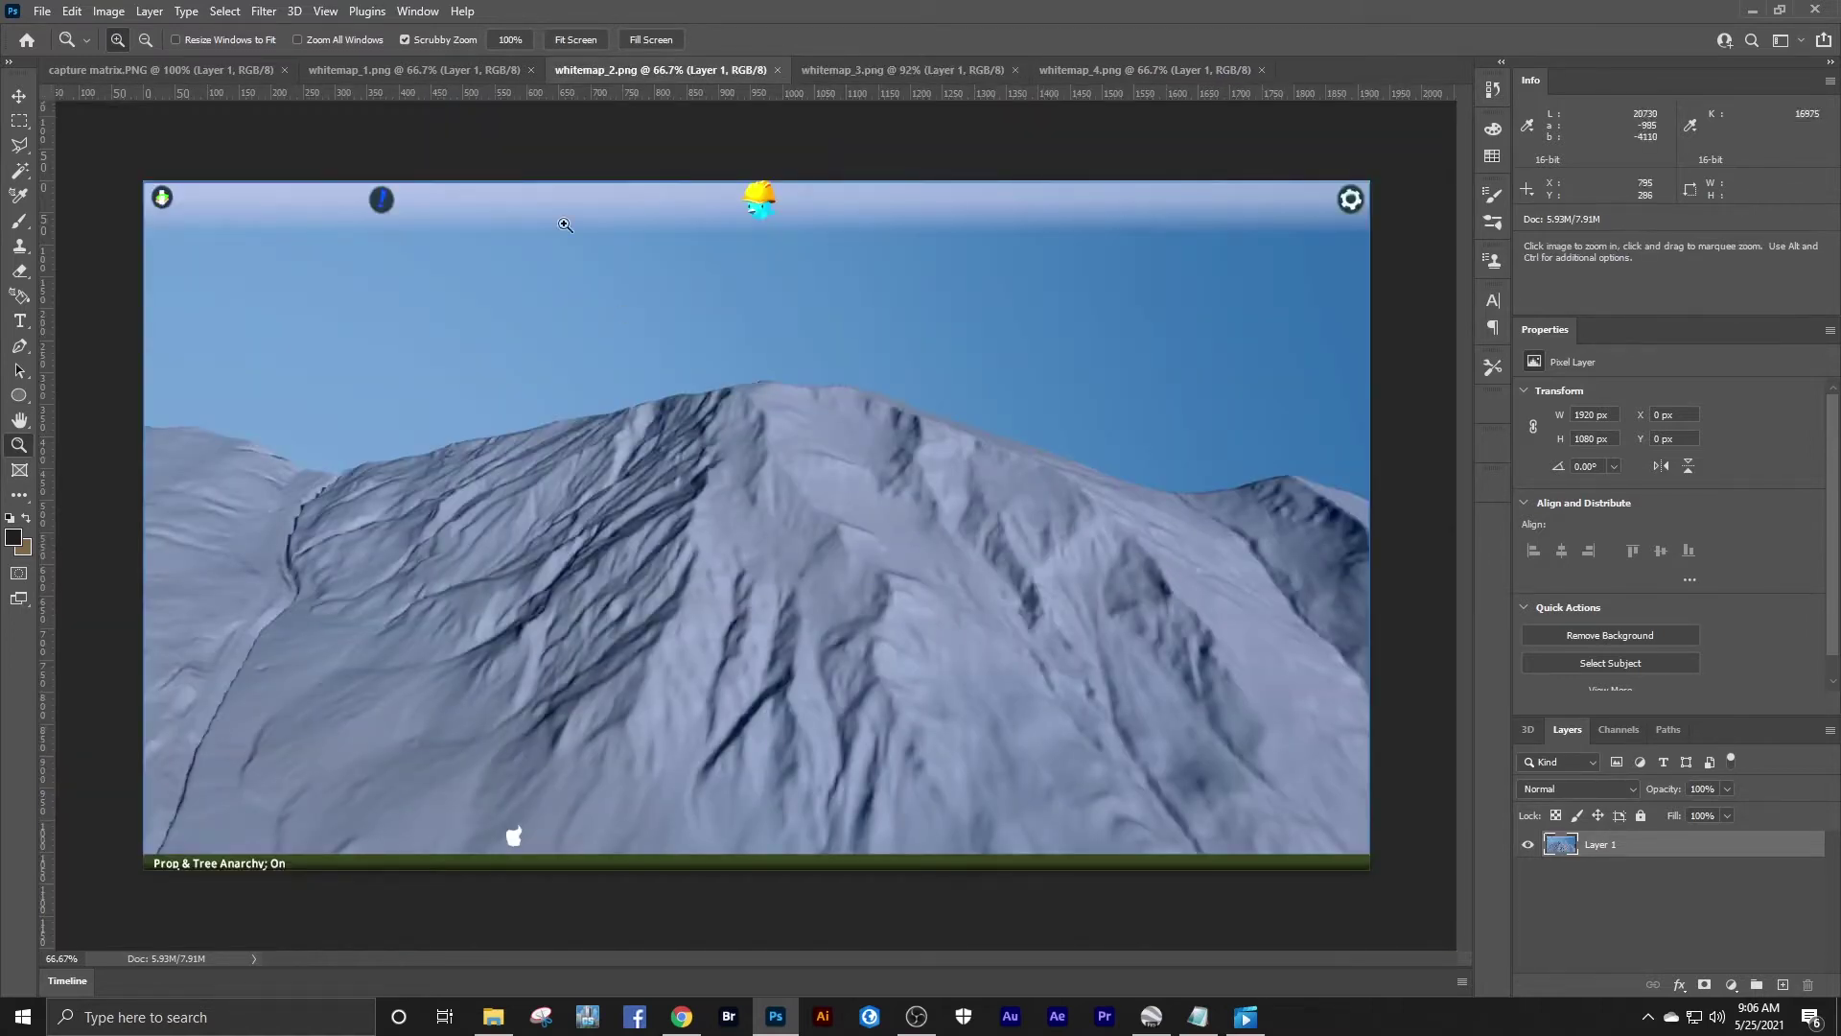
left_click(473, 72)
left_click(737, 439)
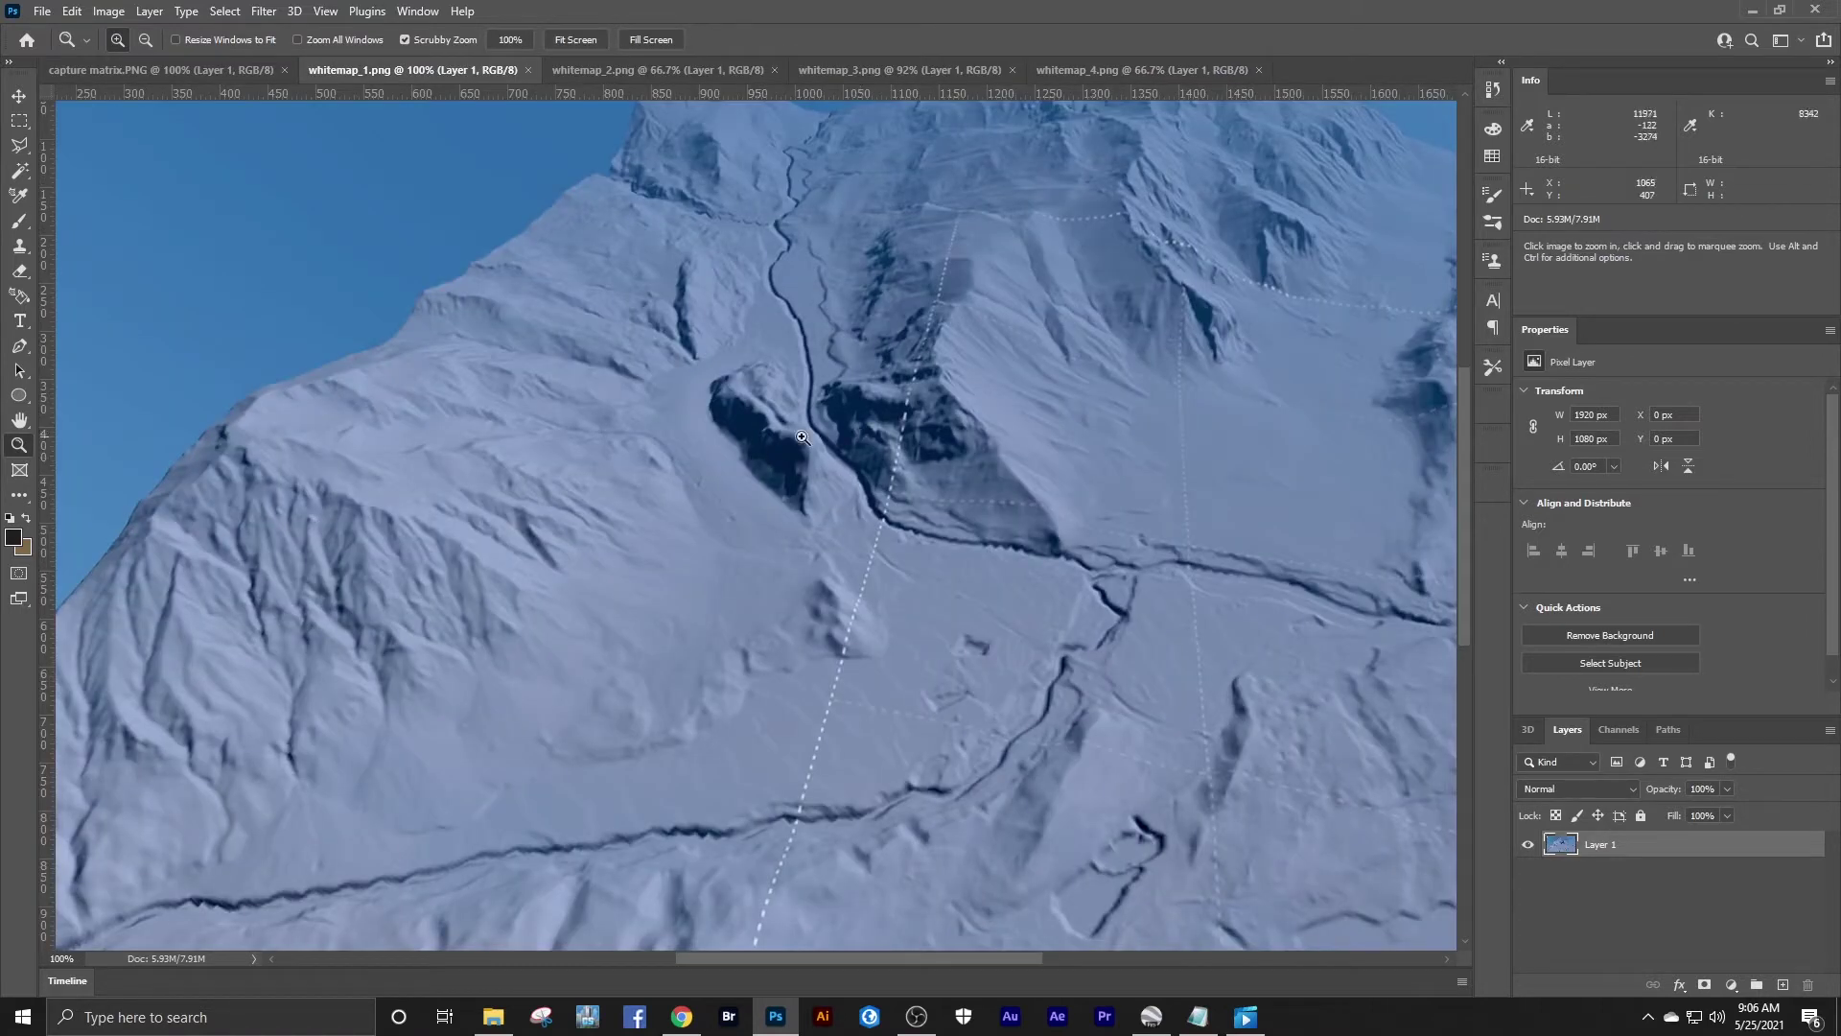
- Switch to Google Earth Pro and look over the area around Lake Thun
key("alt+Tab")
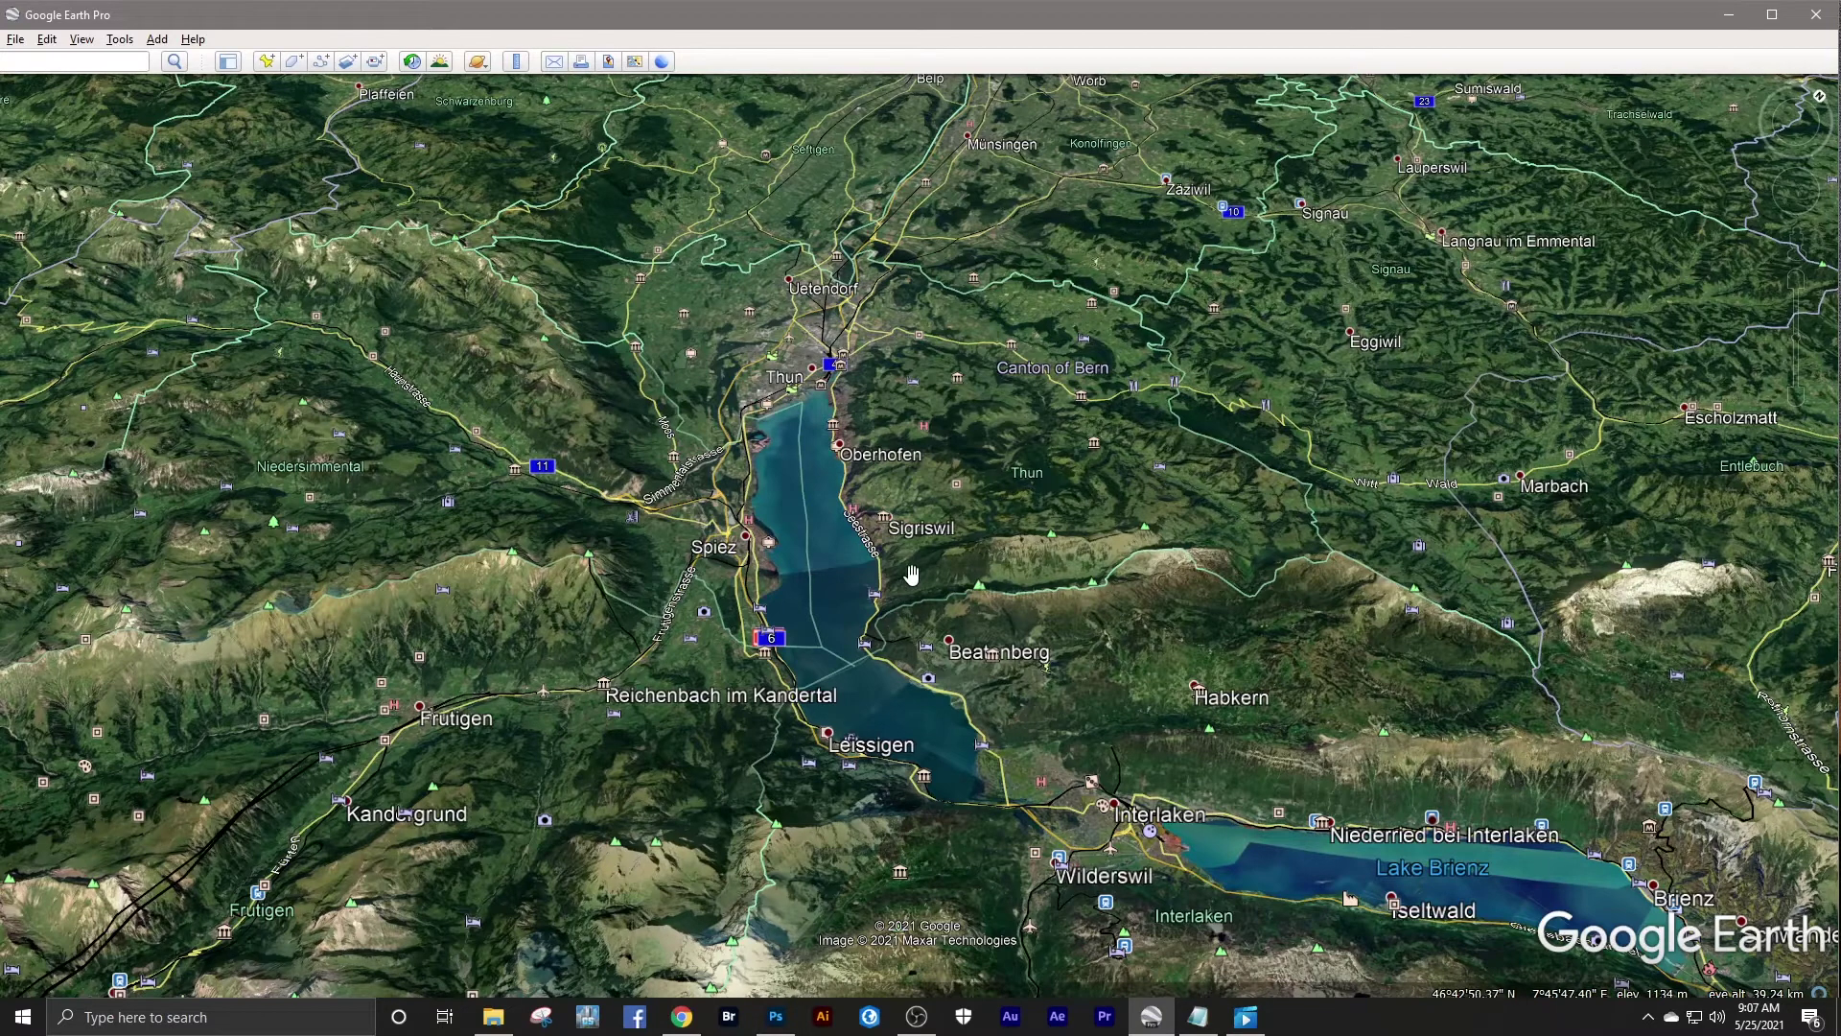
scroll(809, 577, "up", 3)
scroll(811, 575, "up", 2)
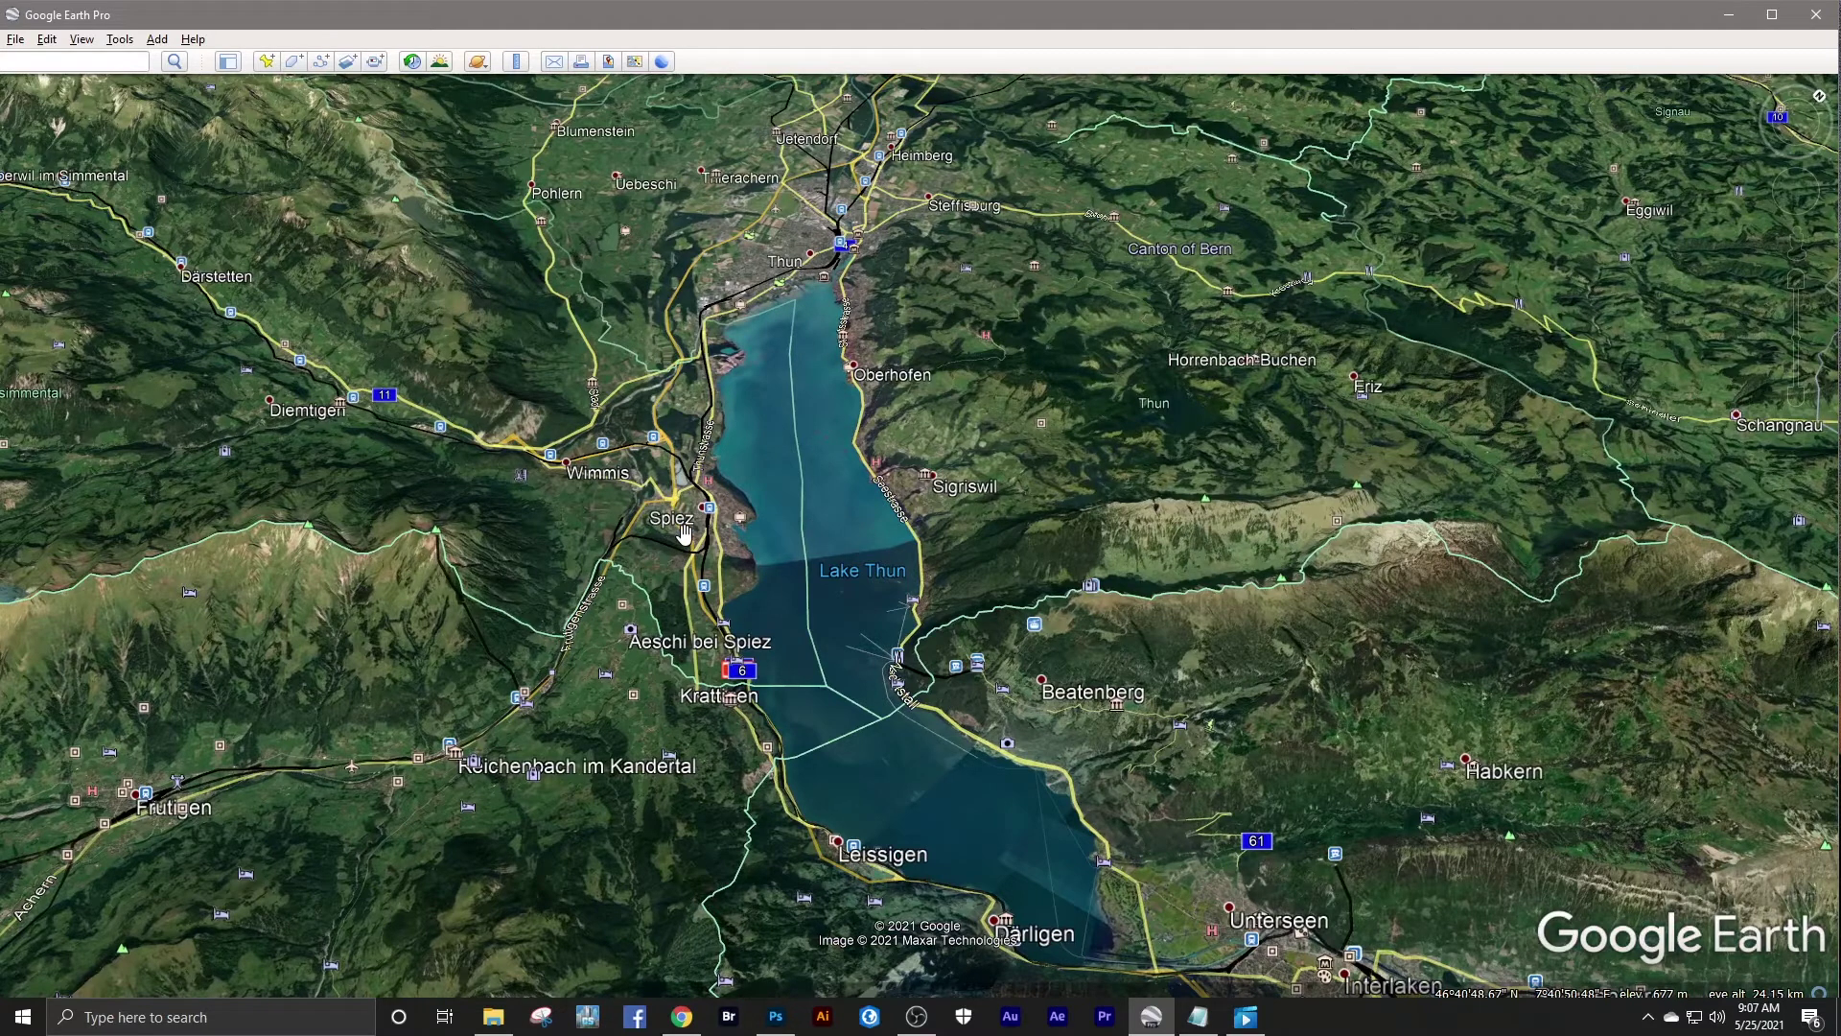
scroll(697, 504, "down", 2)
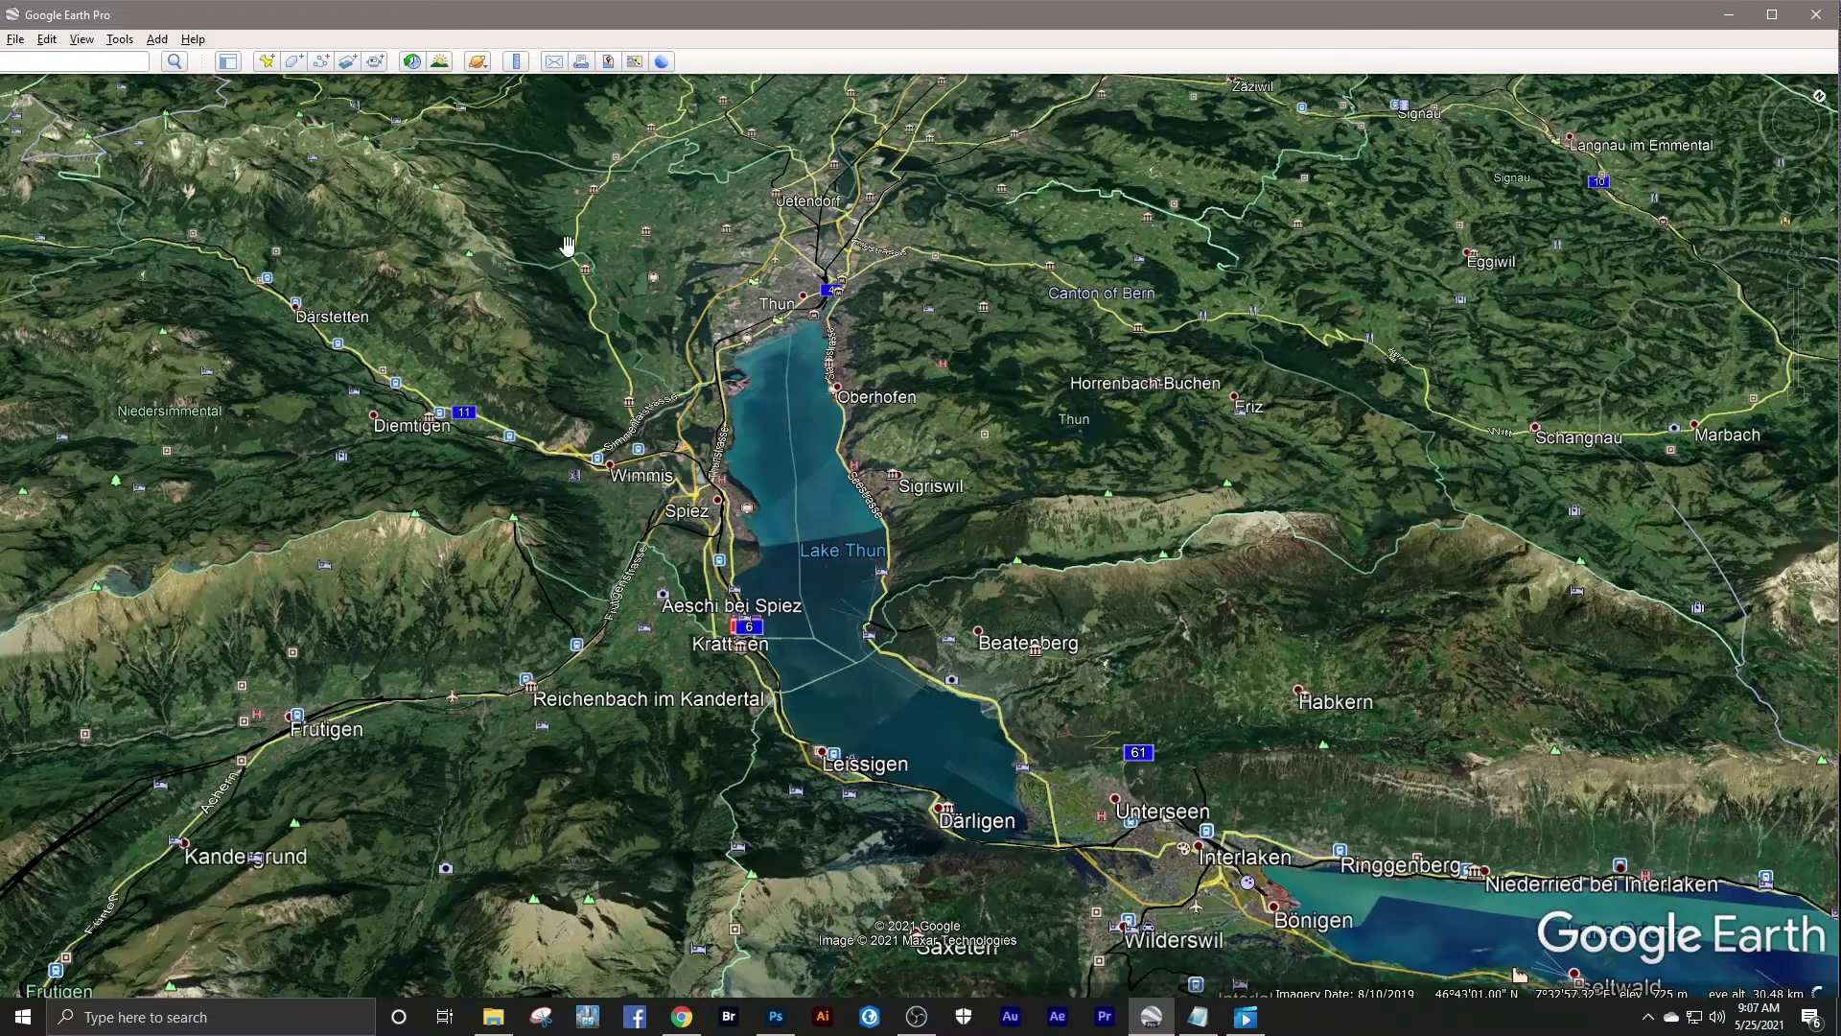
- Show the sidebar, select the Terrain layer to check its state, and hide the sidebar again
left_click(228, 62)
left_click(69, 785)
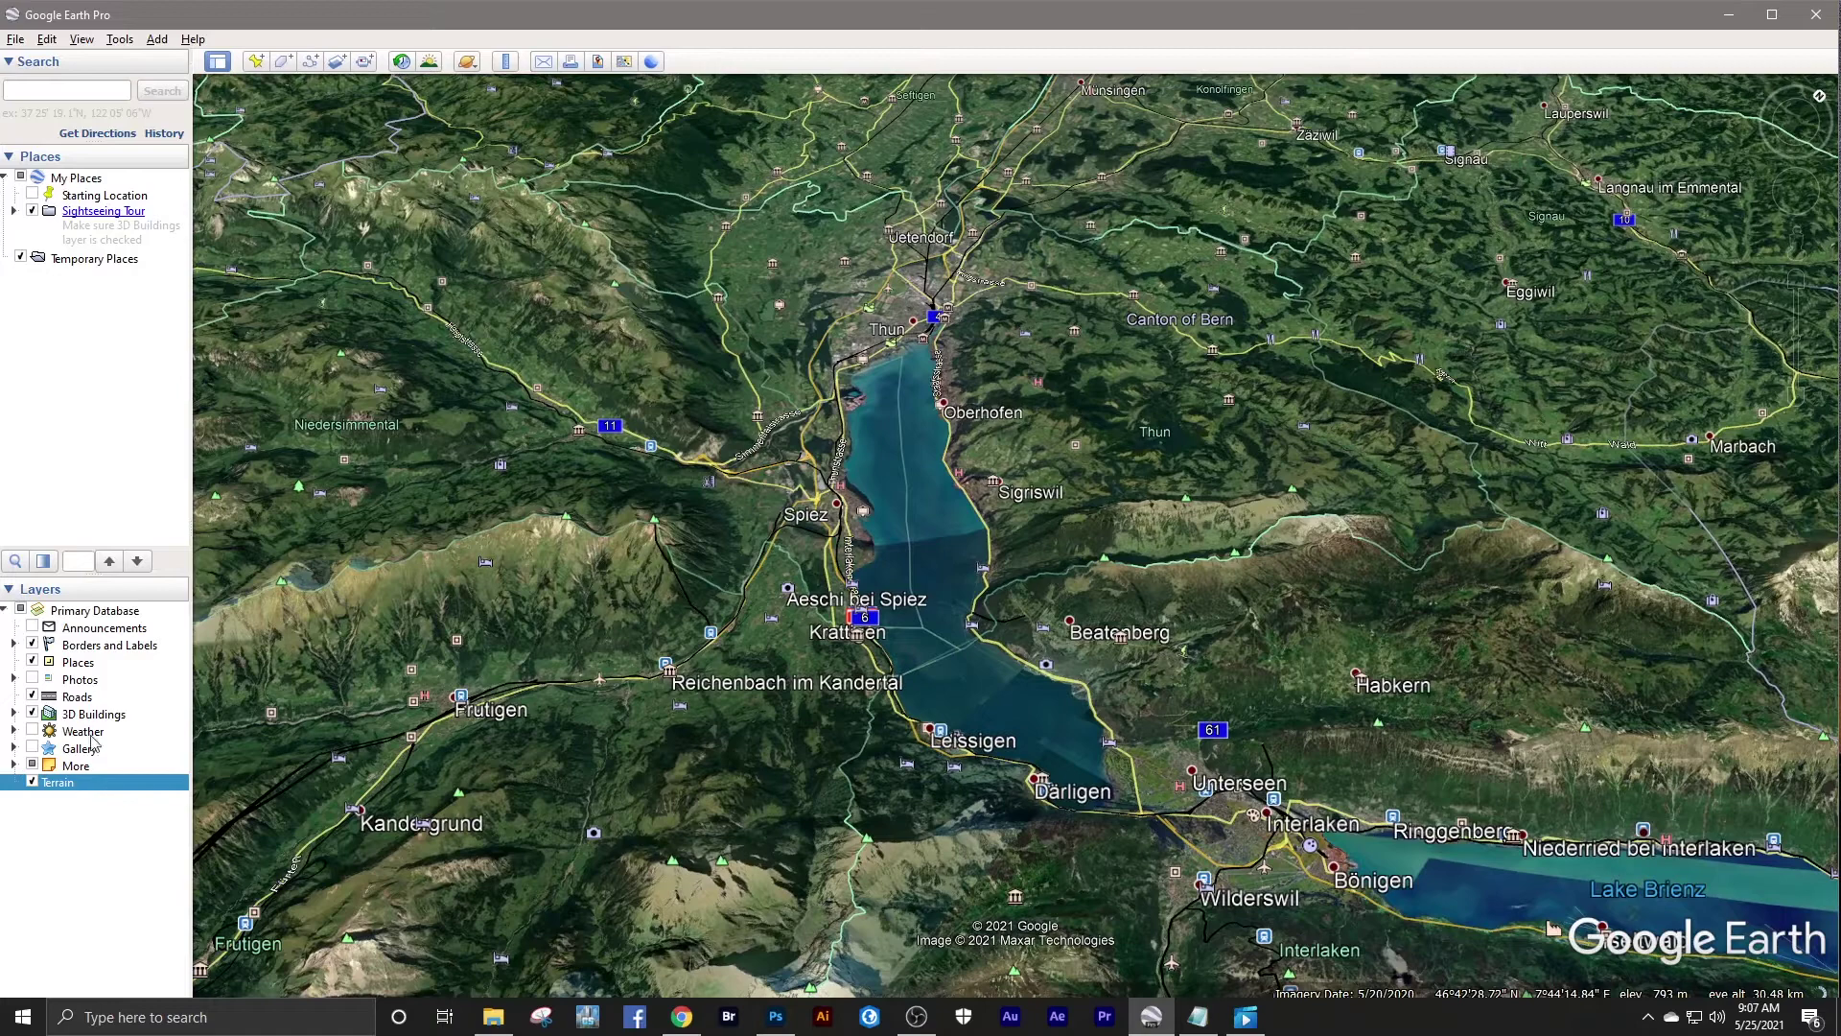
left_click(219, 63)
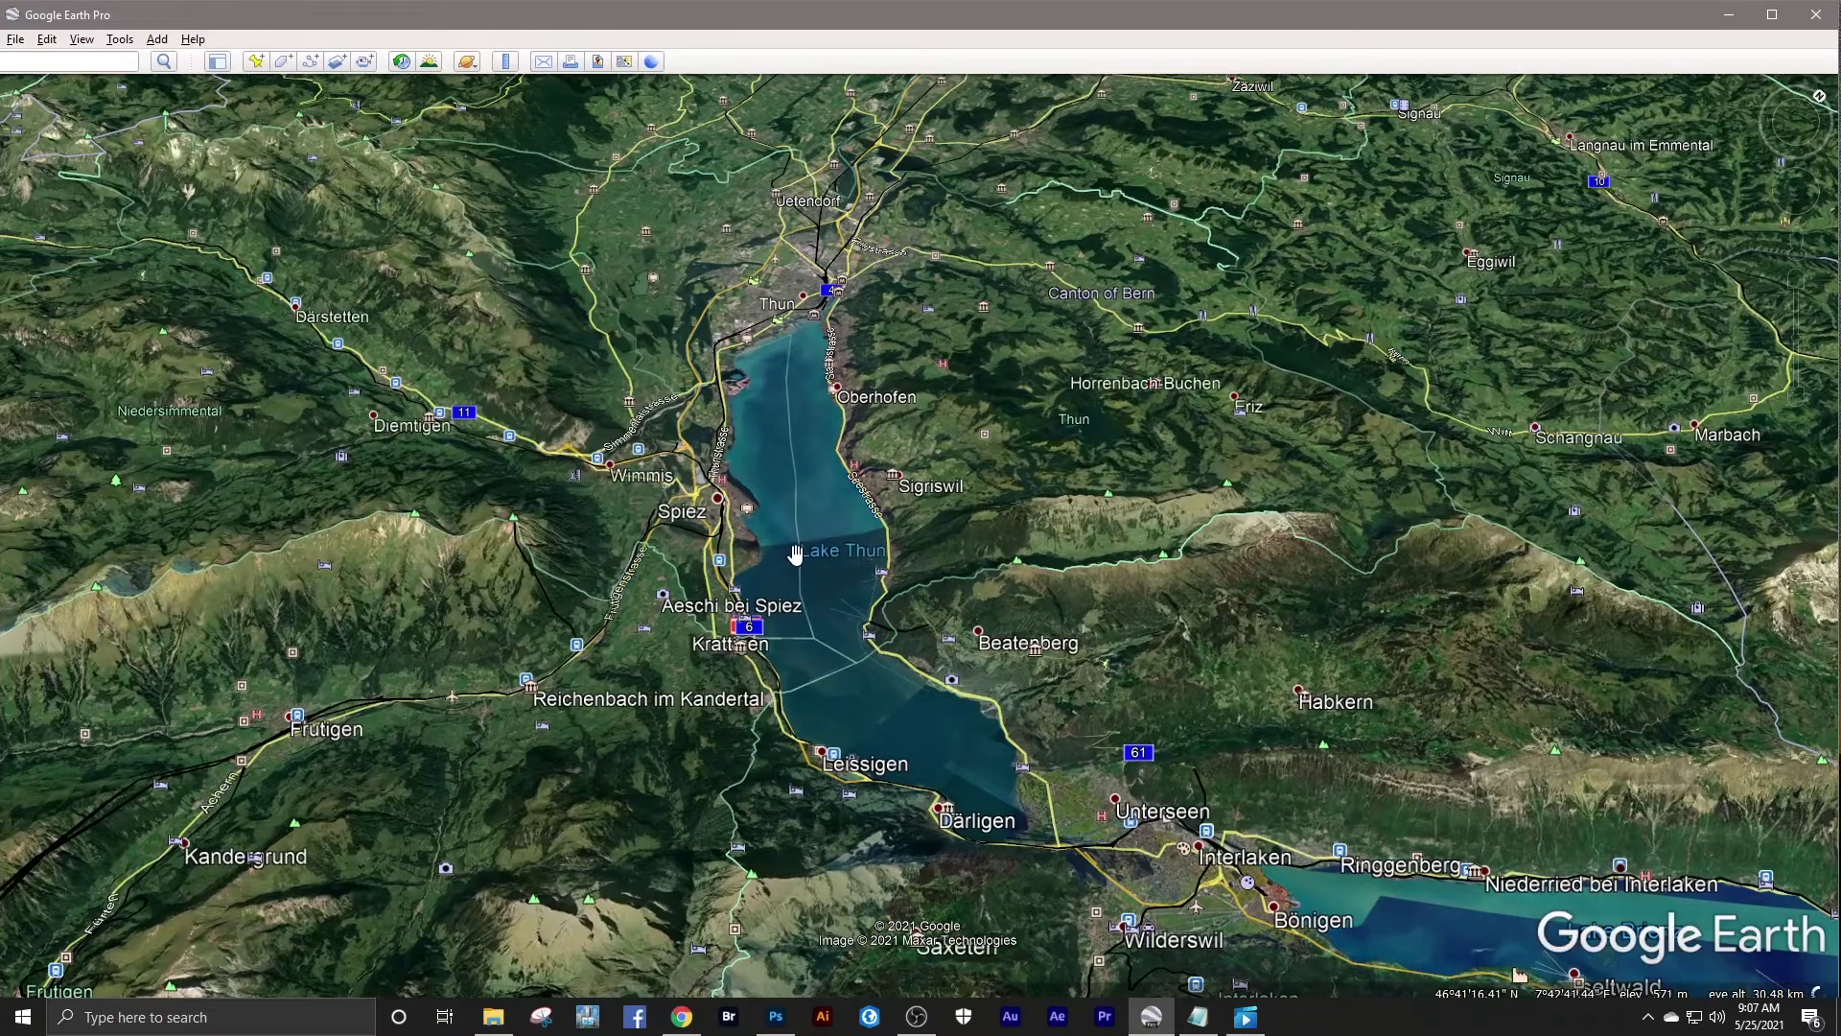
- Examine Lake Thun and its surrounding mountains and valleys from oblique and overhead views, ending near Thun
scroll(795, 553, "up", 3)
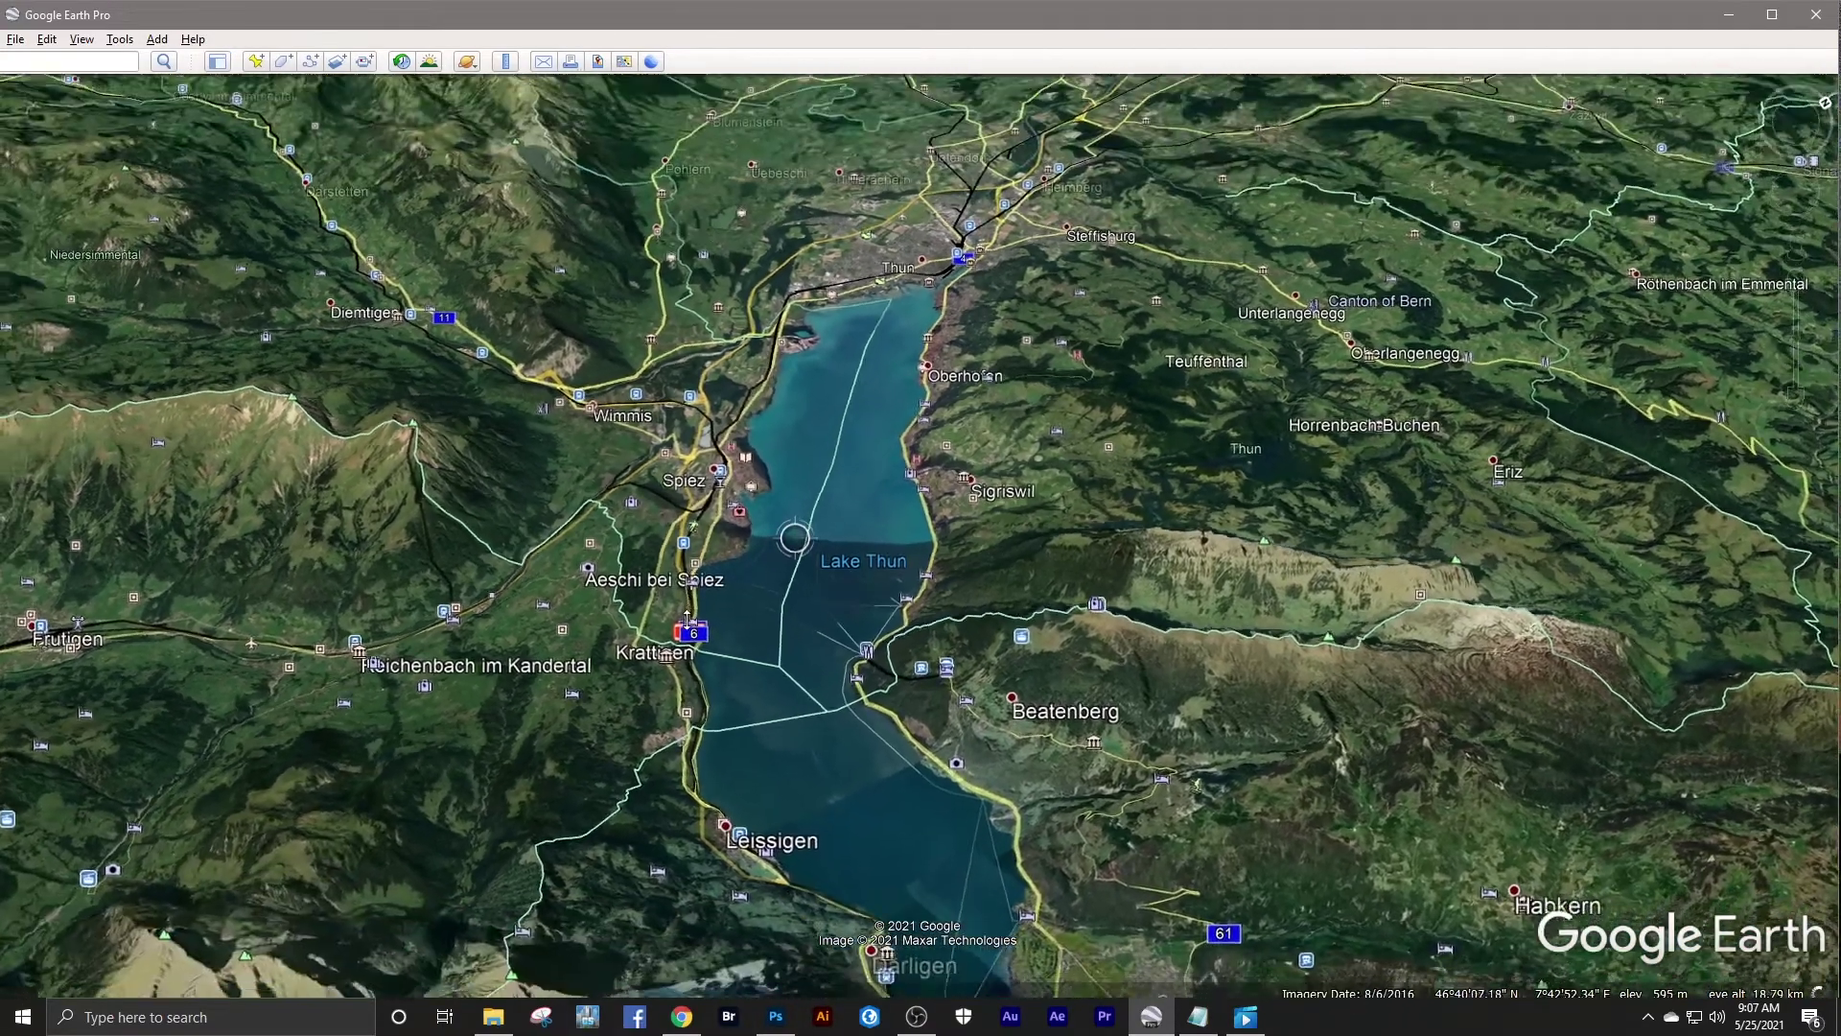
scroll(687, 619, "up", 3)
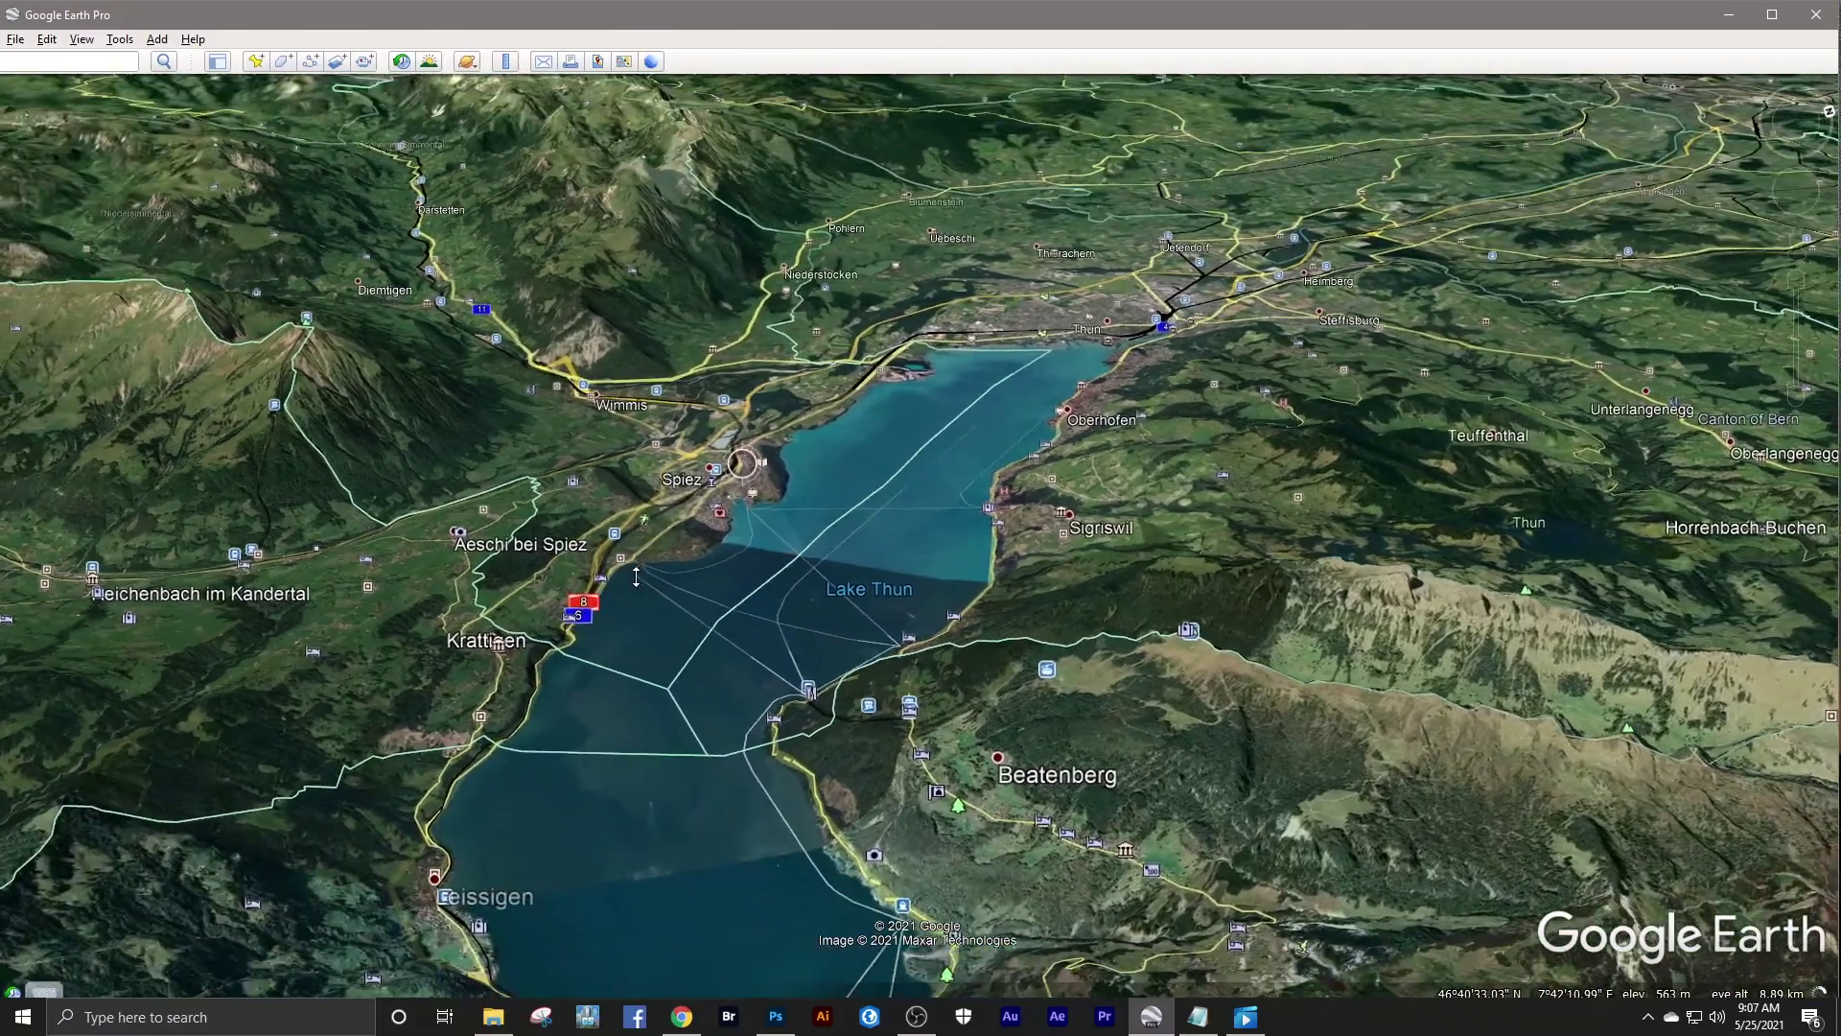
left_click_drag(635, 577, 956, 496)
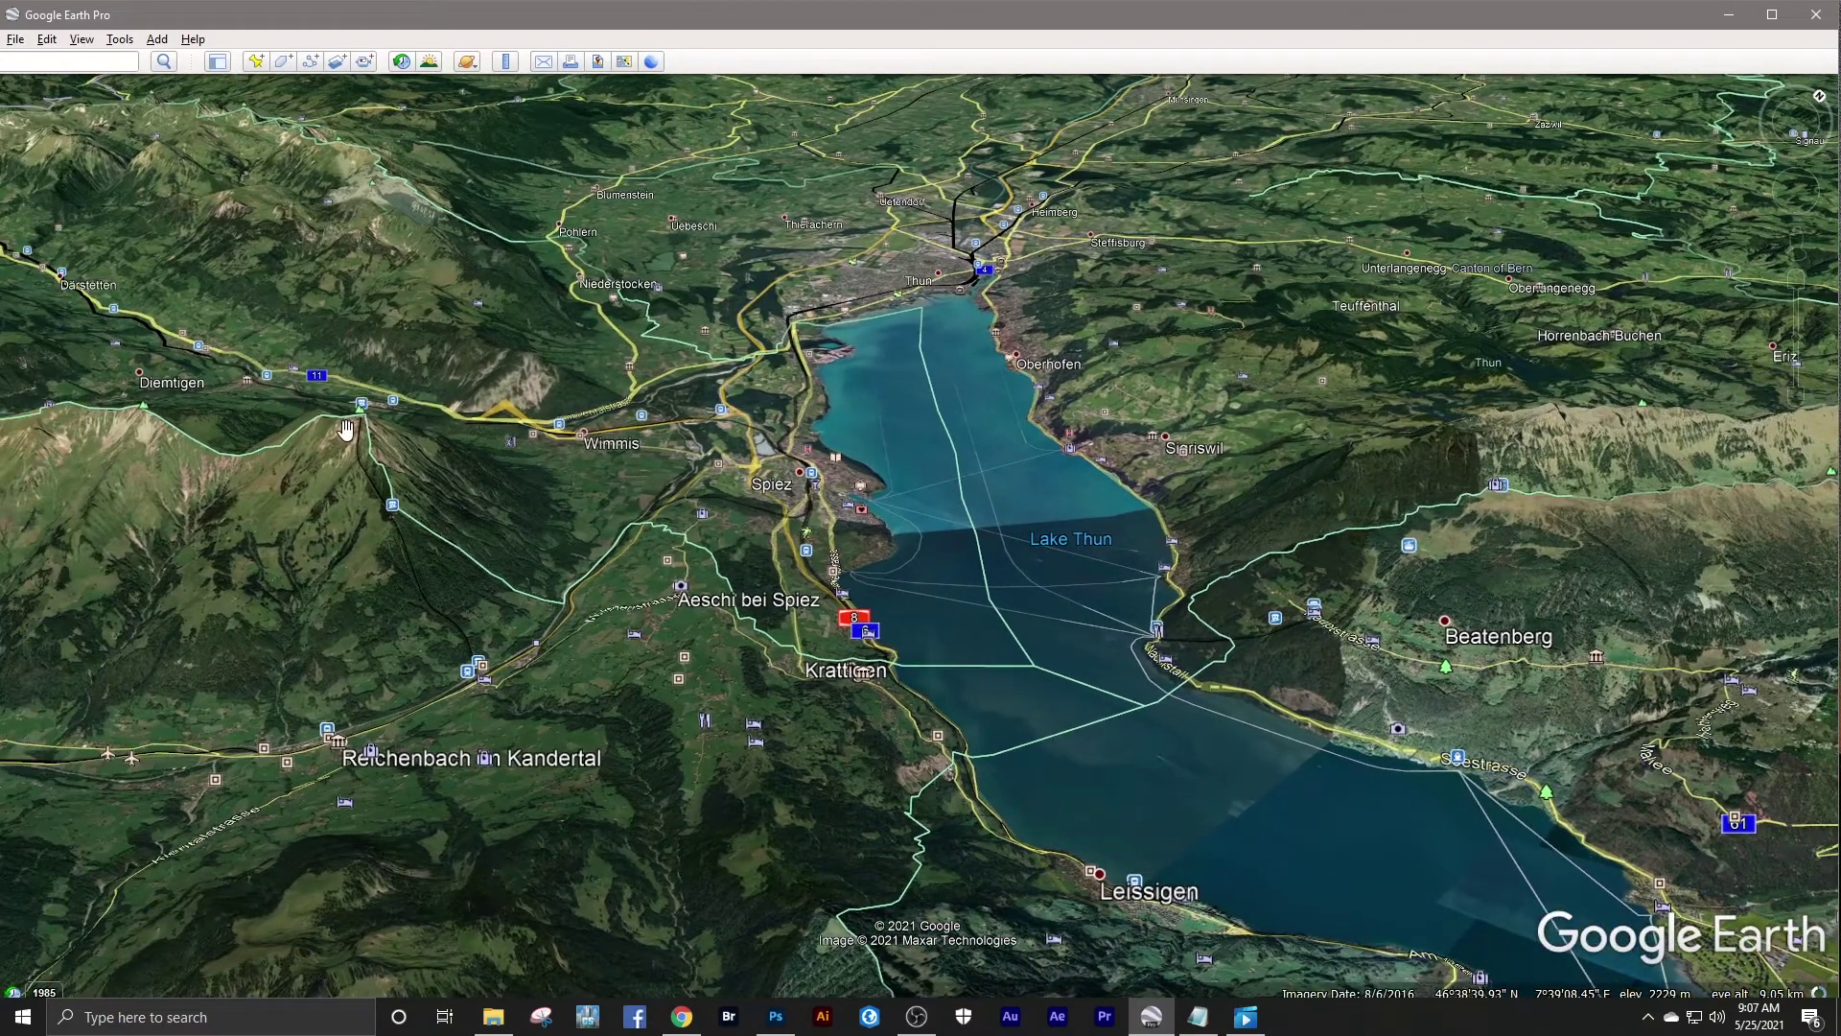
left_click_drag(415, 475, 396, 153)
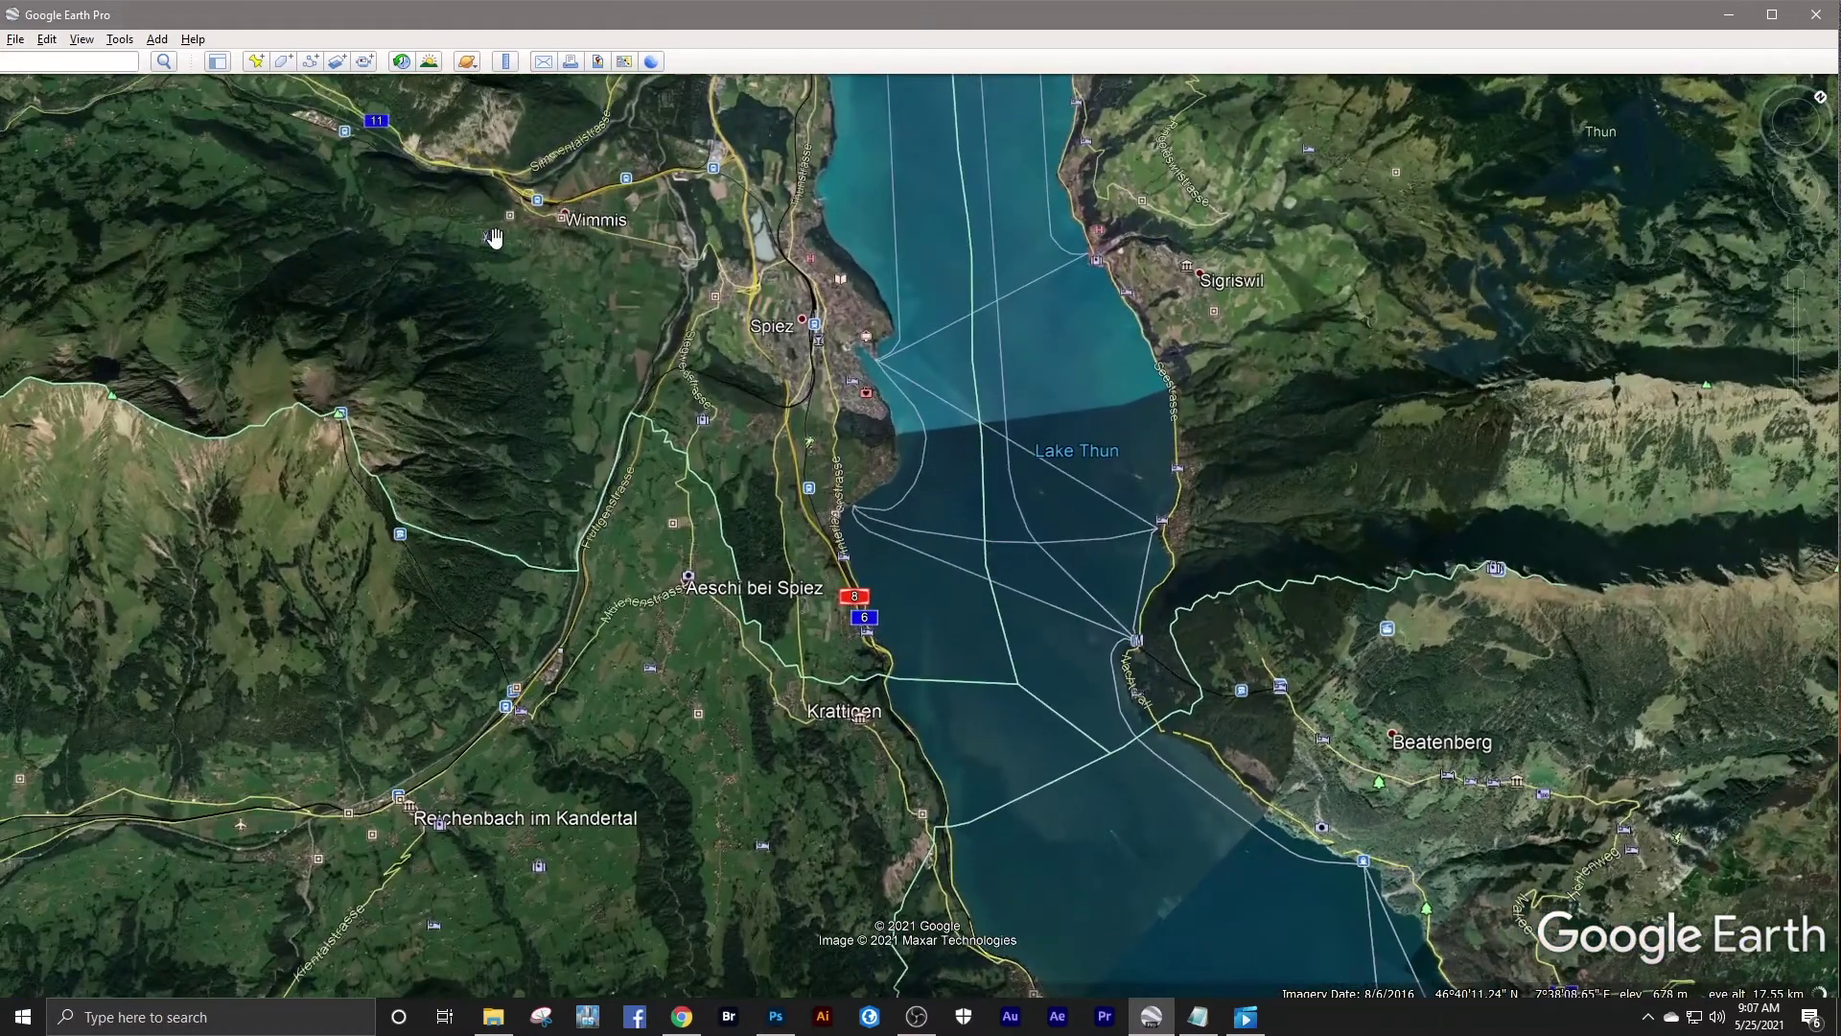
scroll(878, 527, "down", 3)
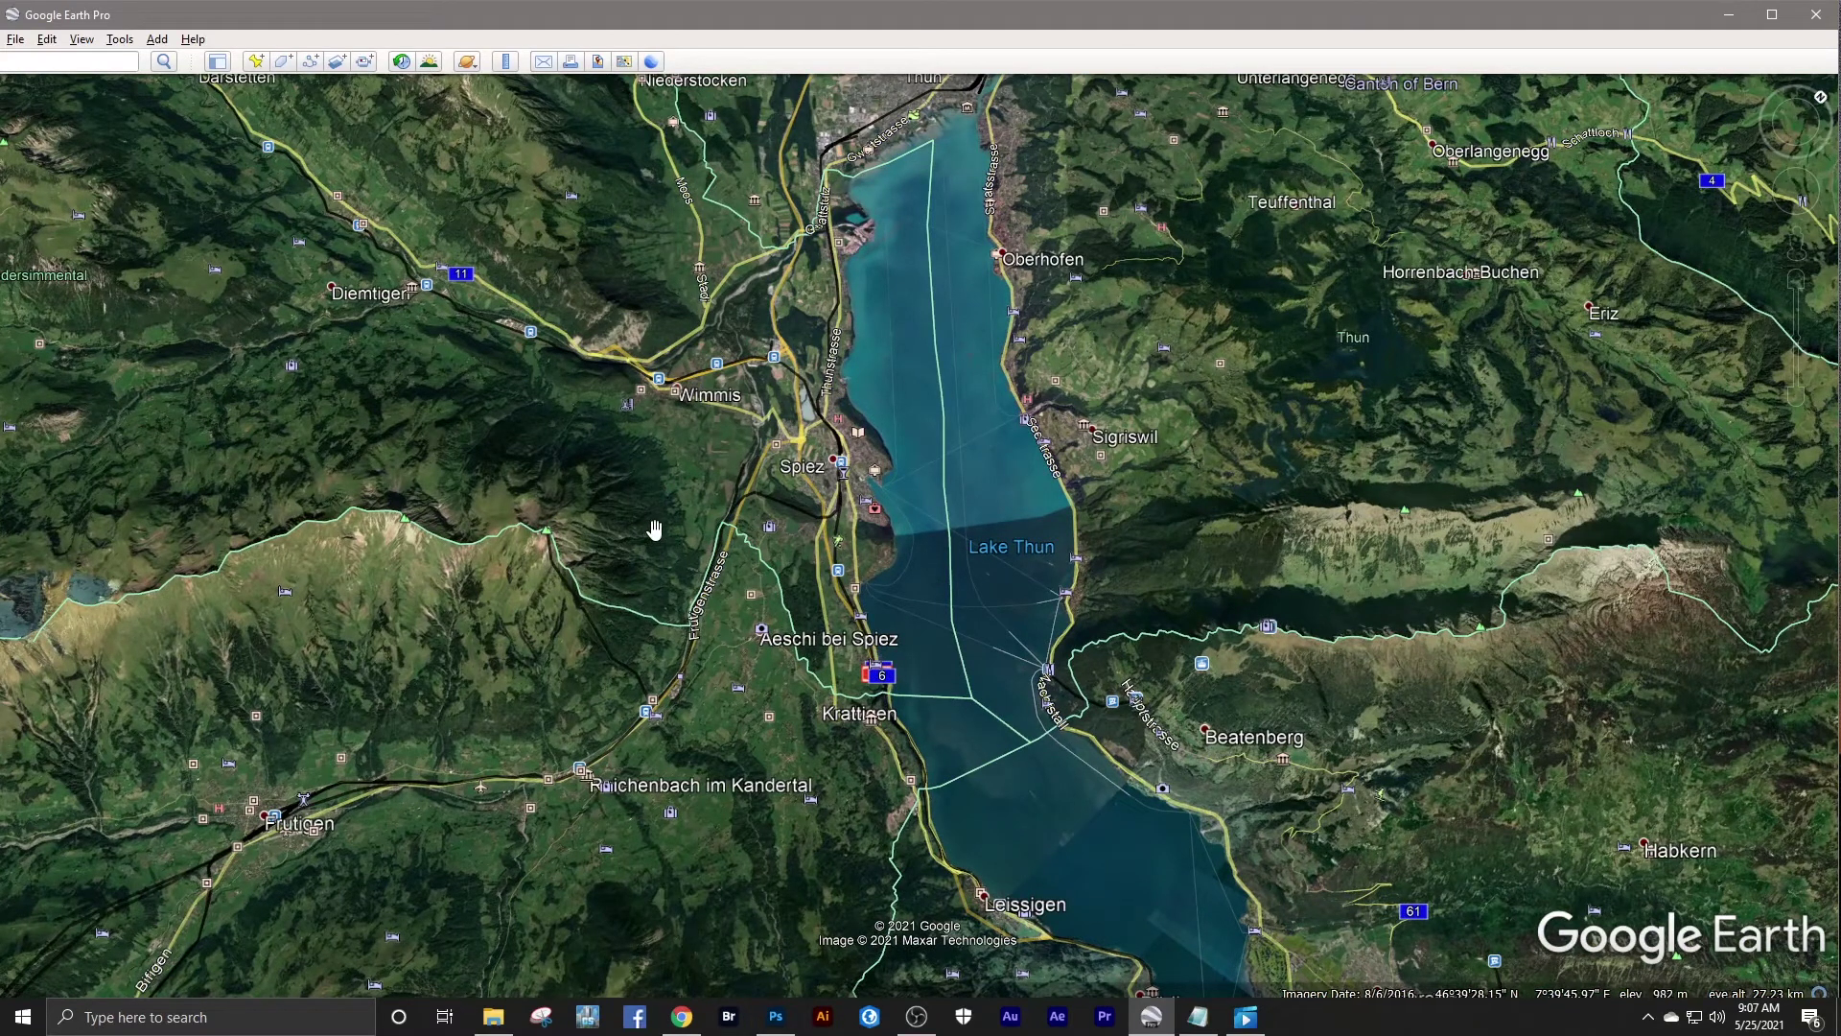
left_click_drag(695, 485, 774, 557)
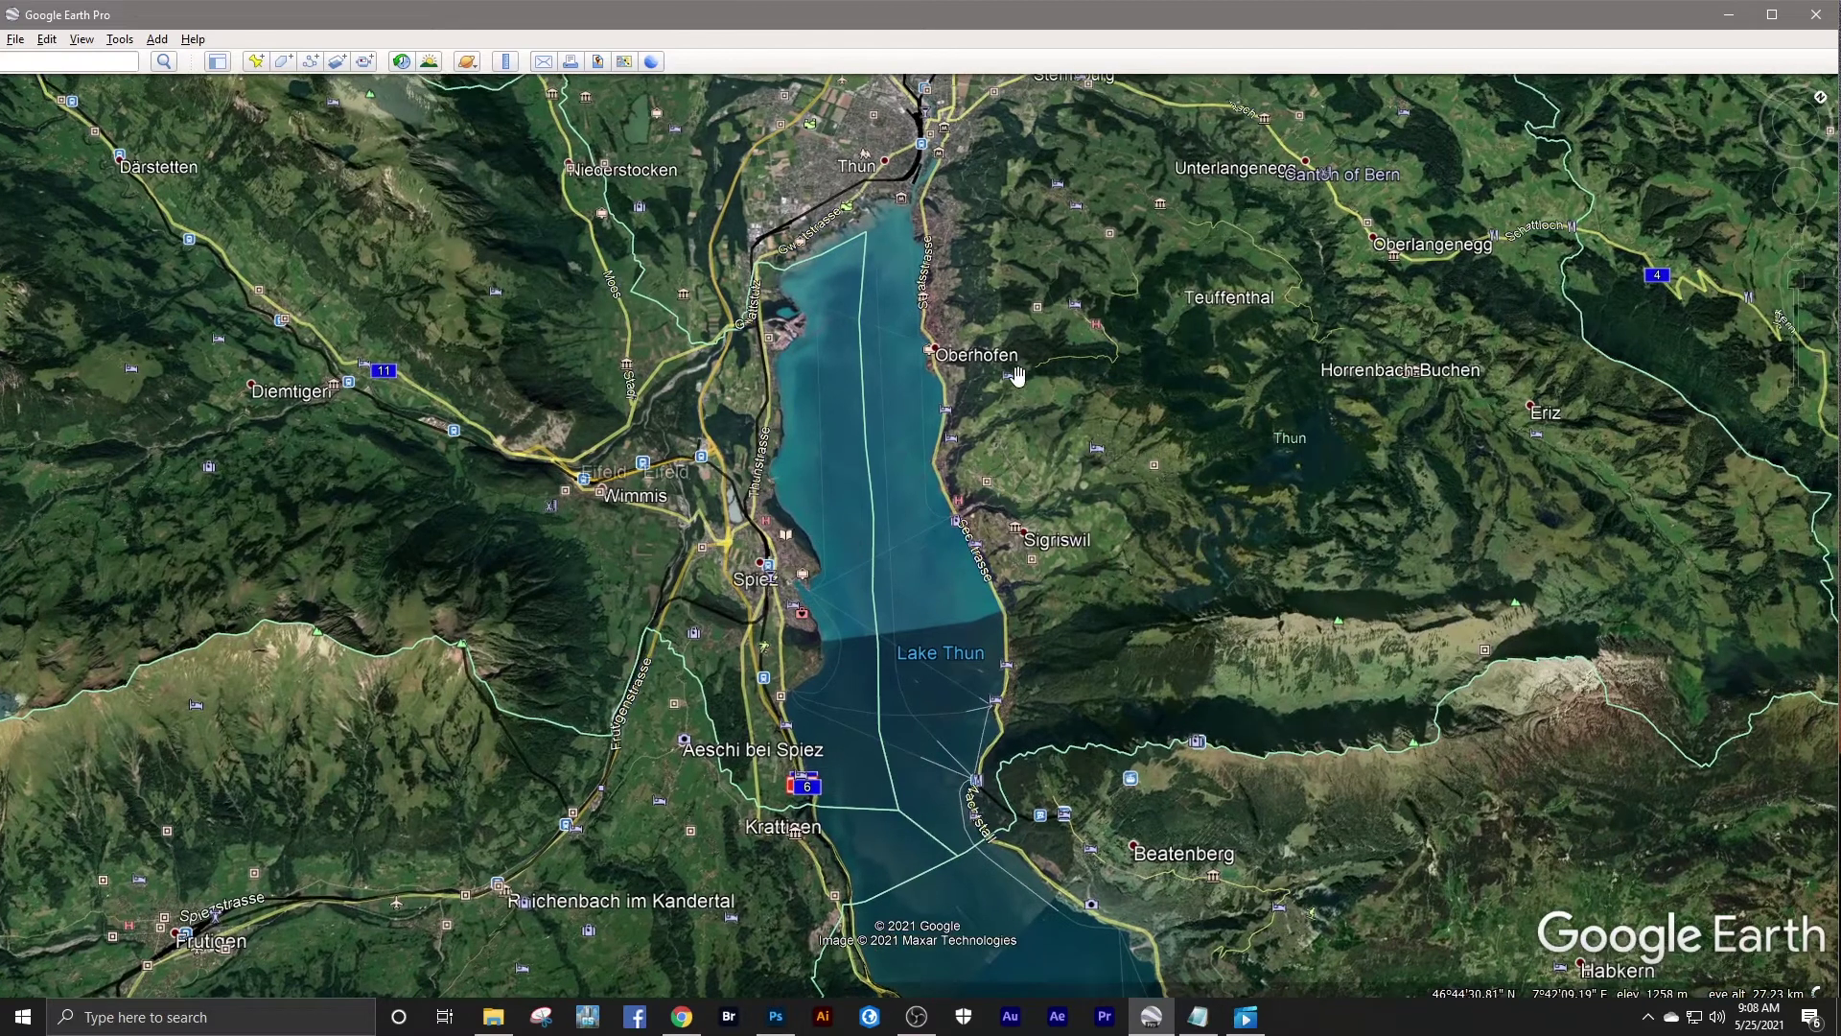
scroll(878, 464, "down", 2)
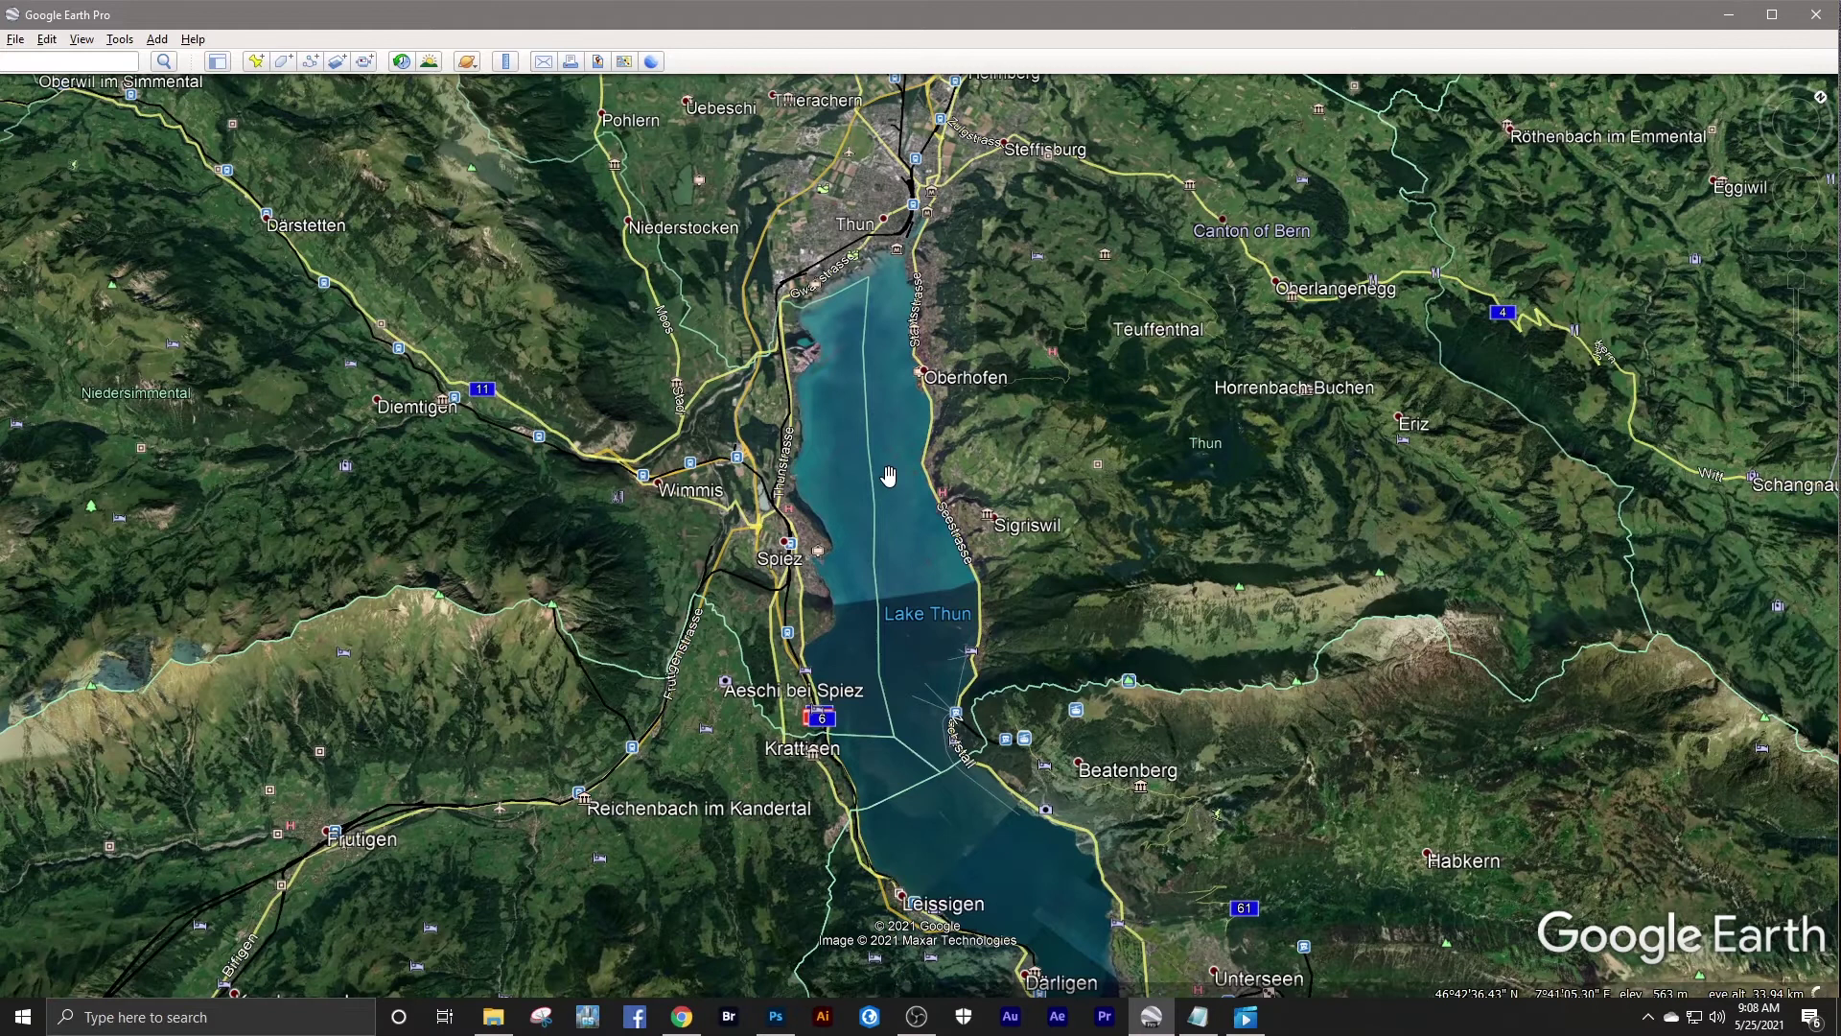
left_click_drag(888, 476, 874, 579)
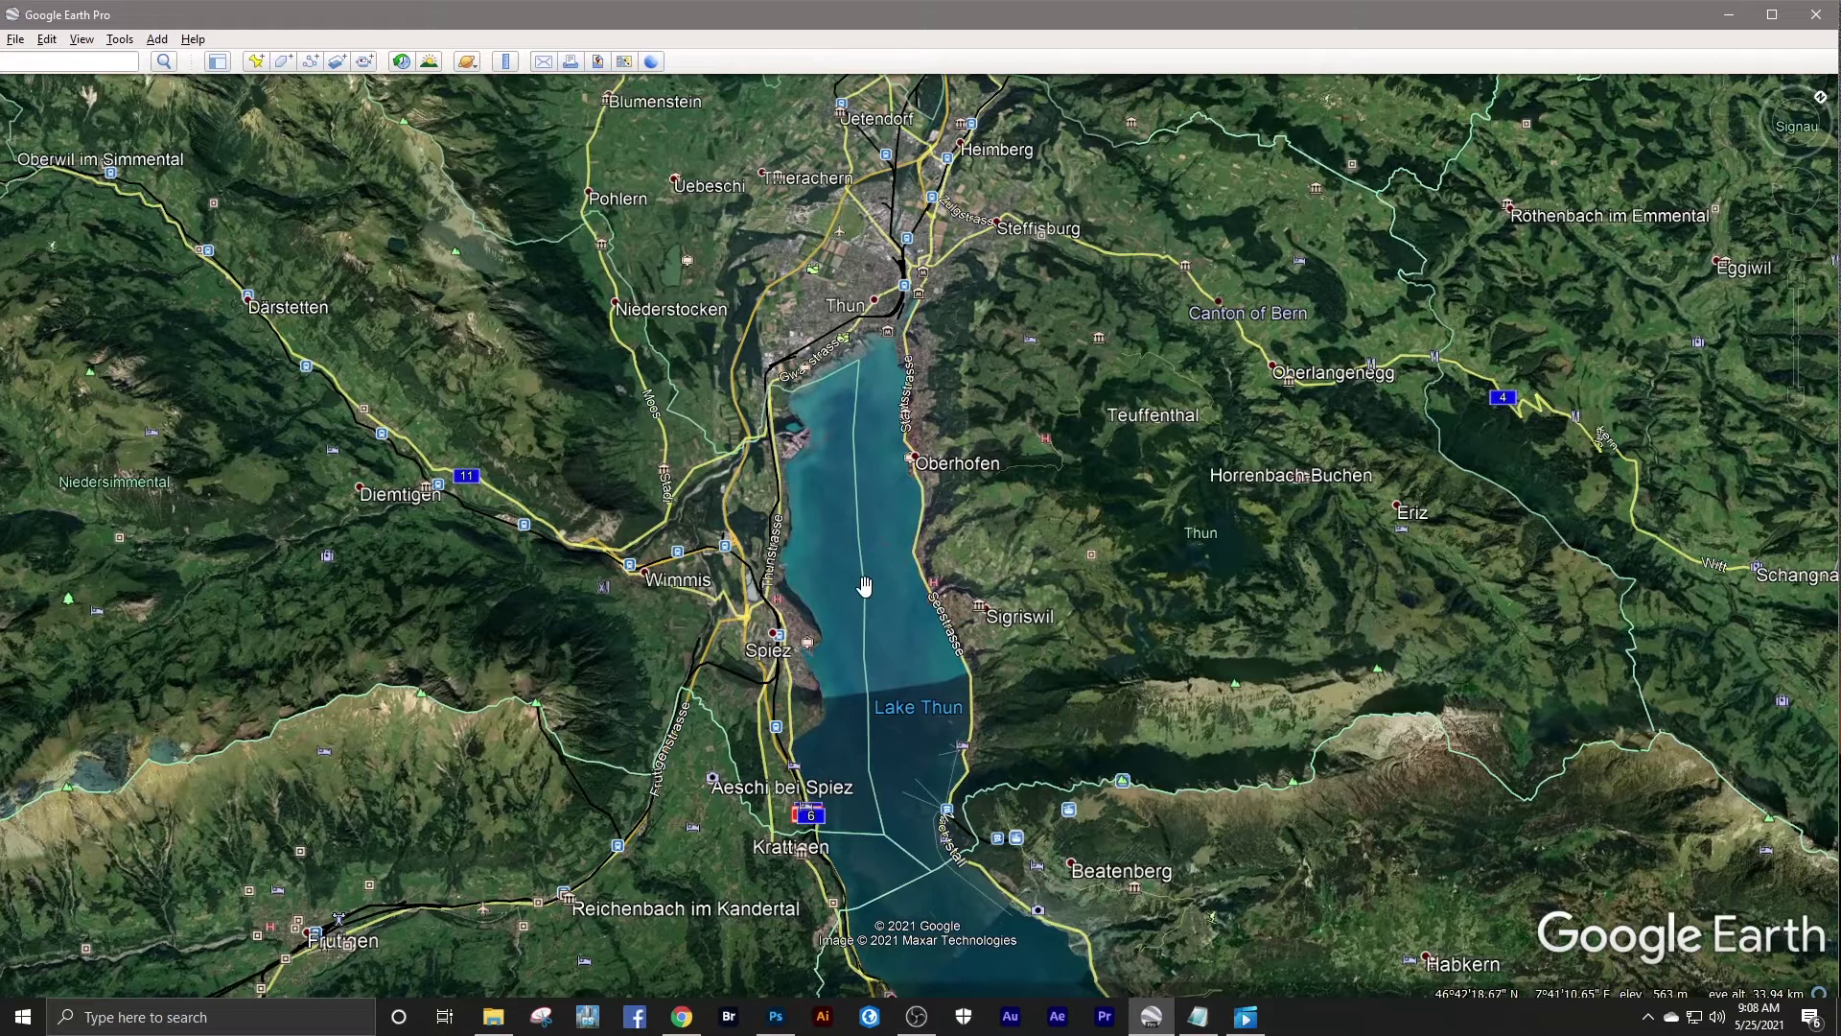
- Measure the straight-line distance in kilometers across the valley at Thun, from near Niederstocken to south of Steffisburg, and close the ruler
left_click(505, 62)
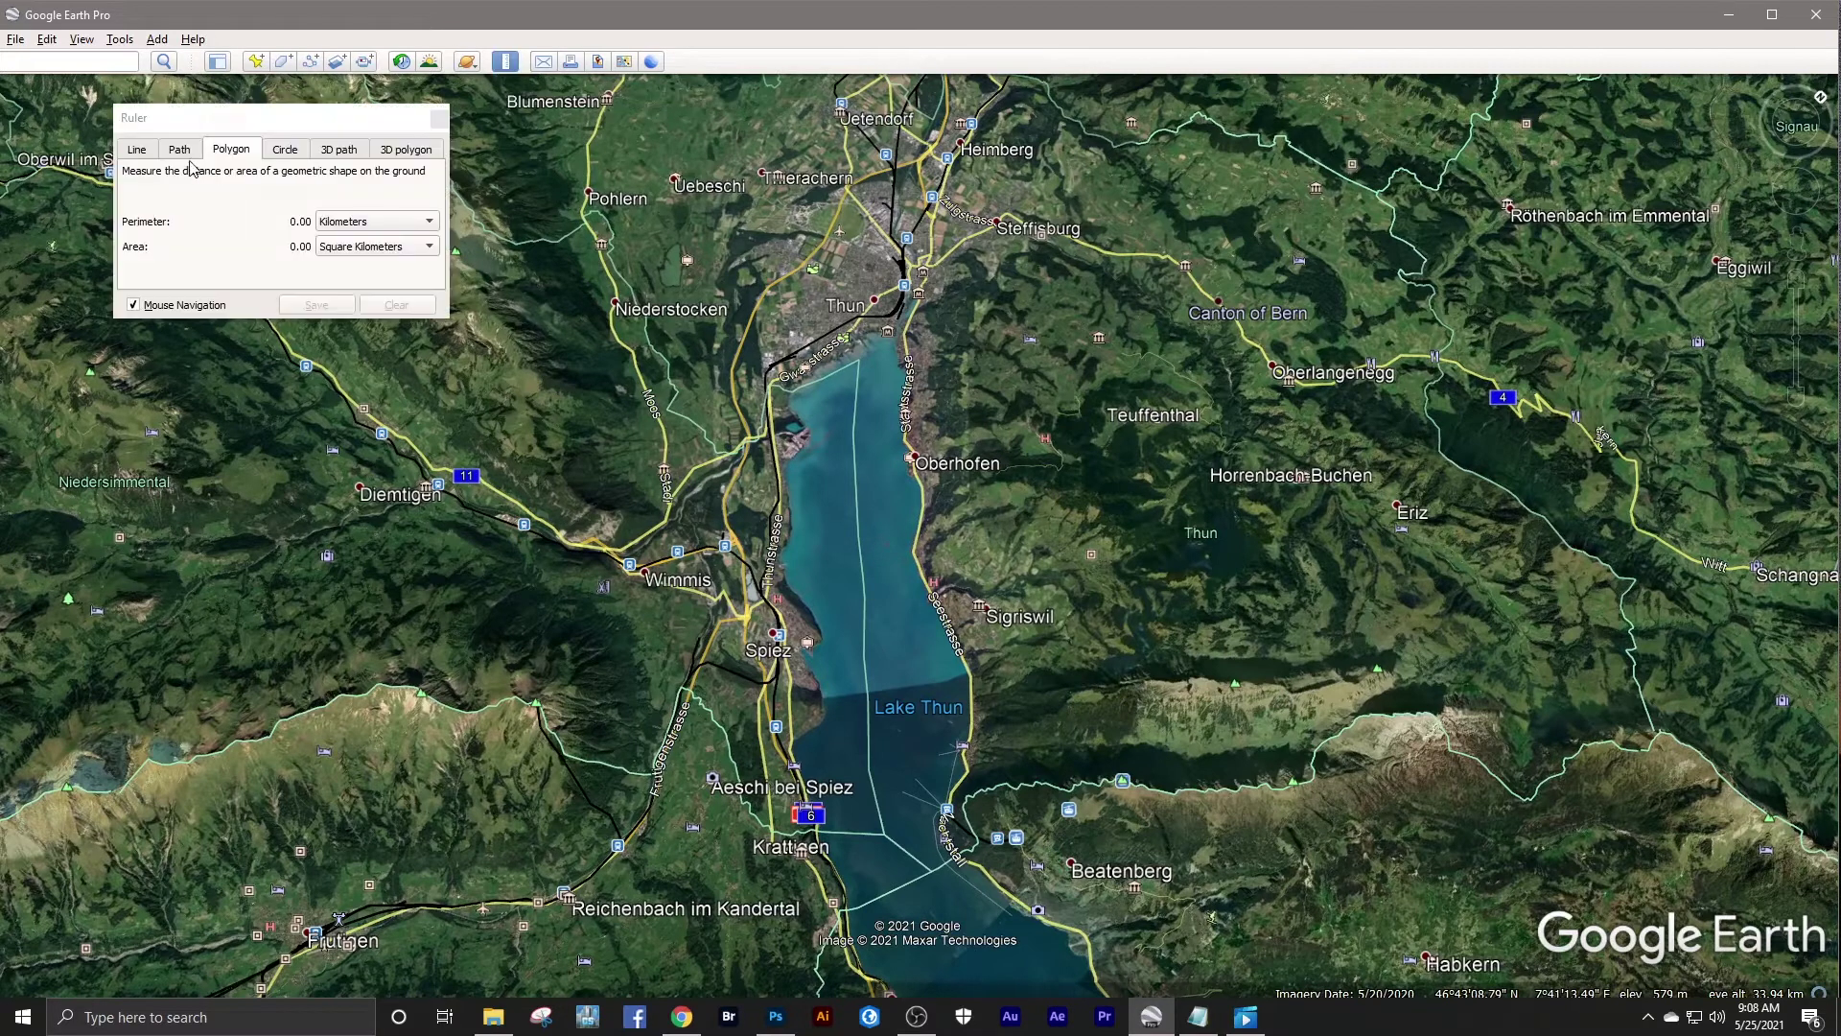
left_click(152, 154)
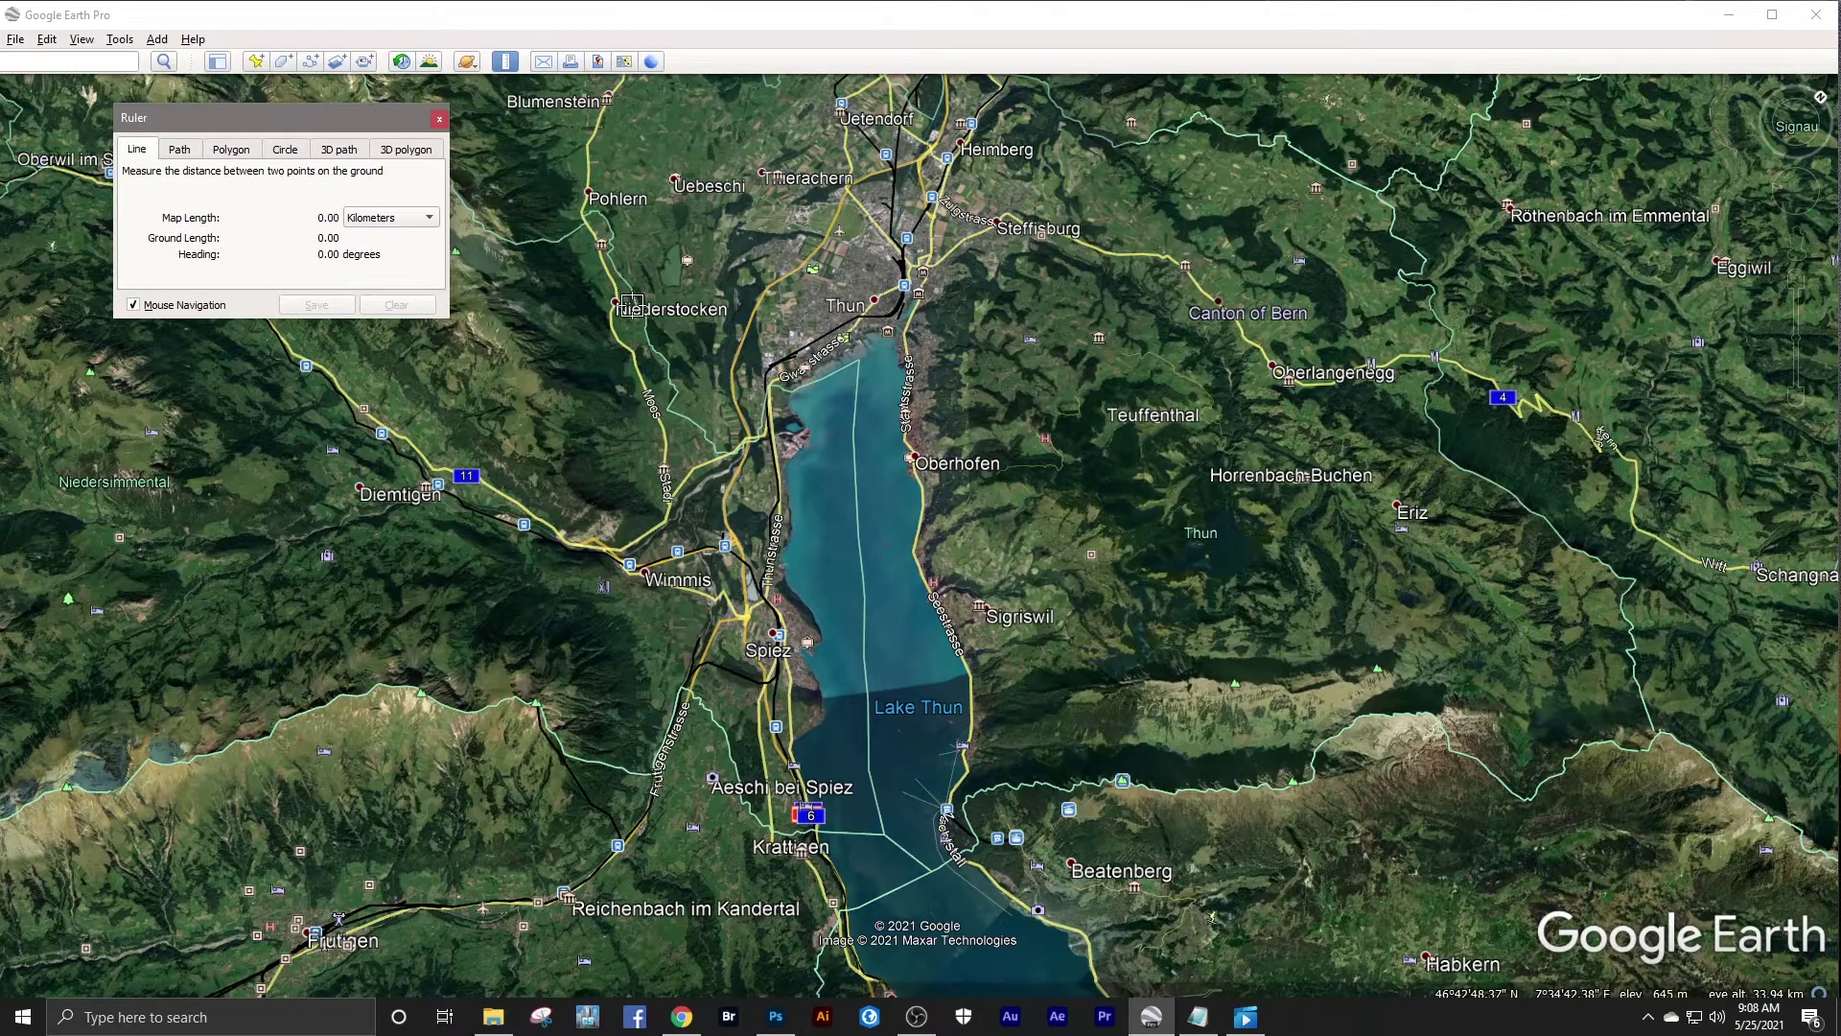
left_click(563, 296)
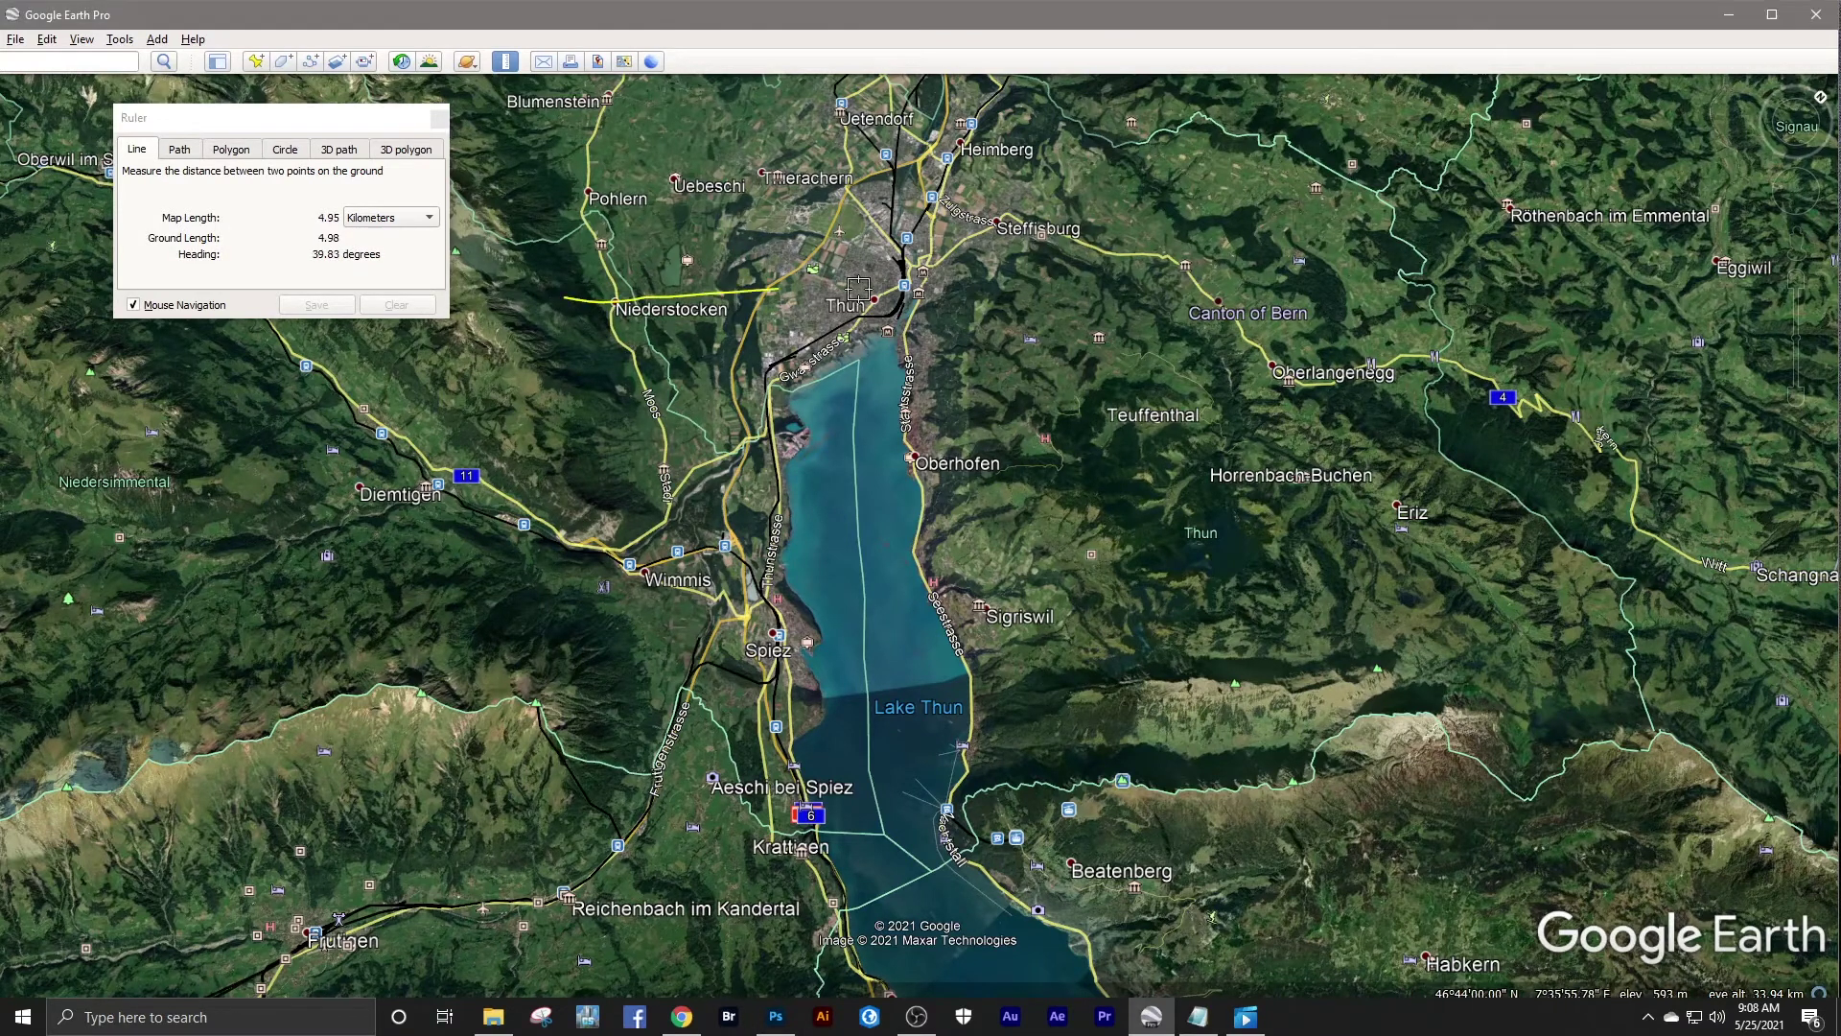
left_click(1140, 292)
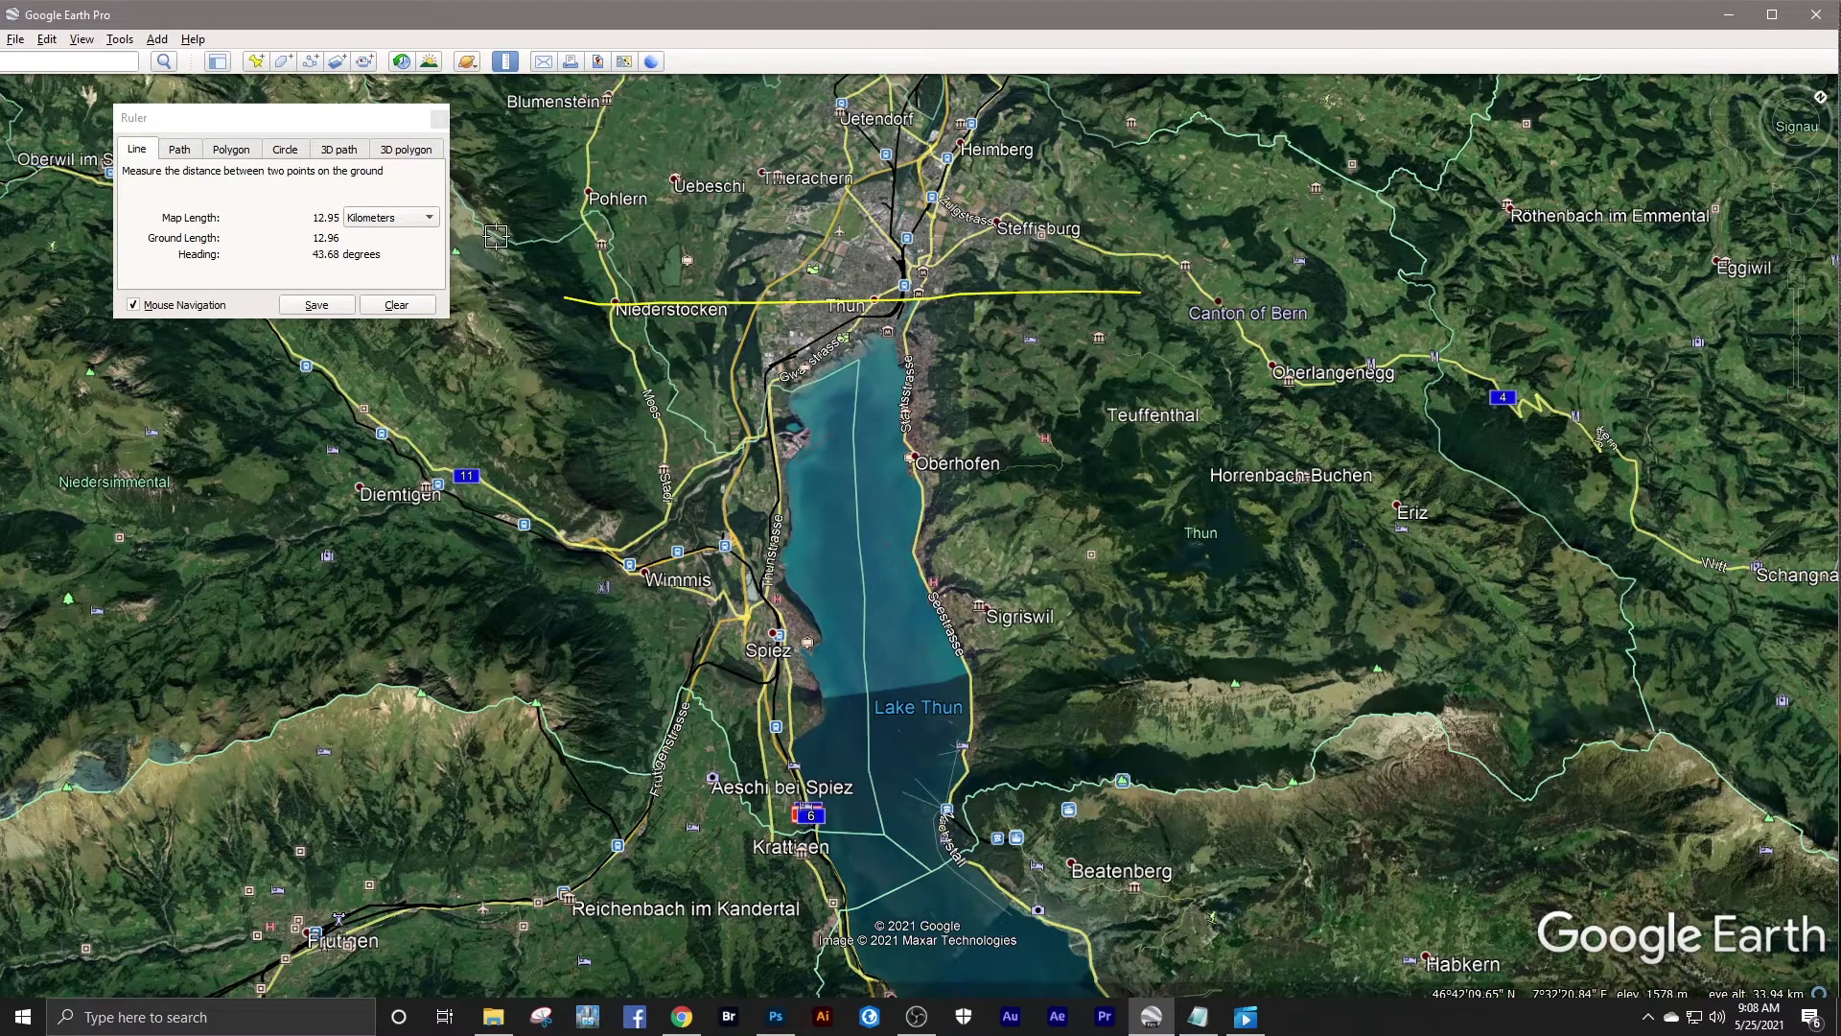
left_click(438, 117)
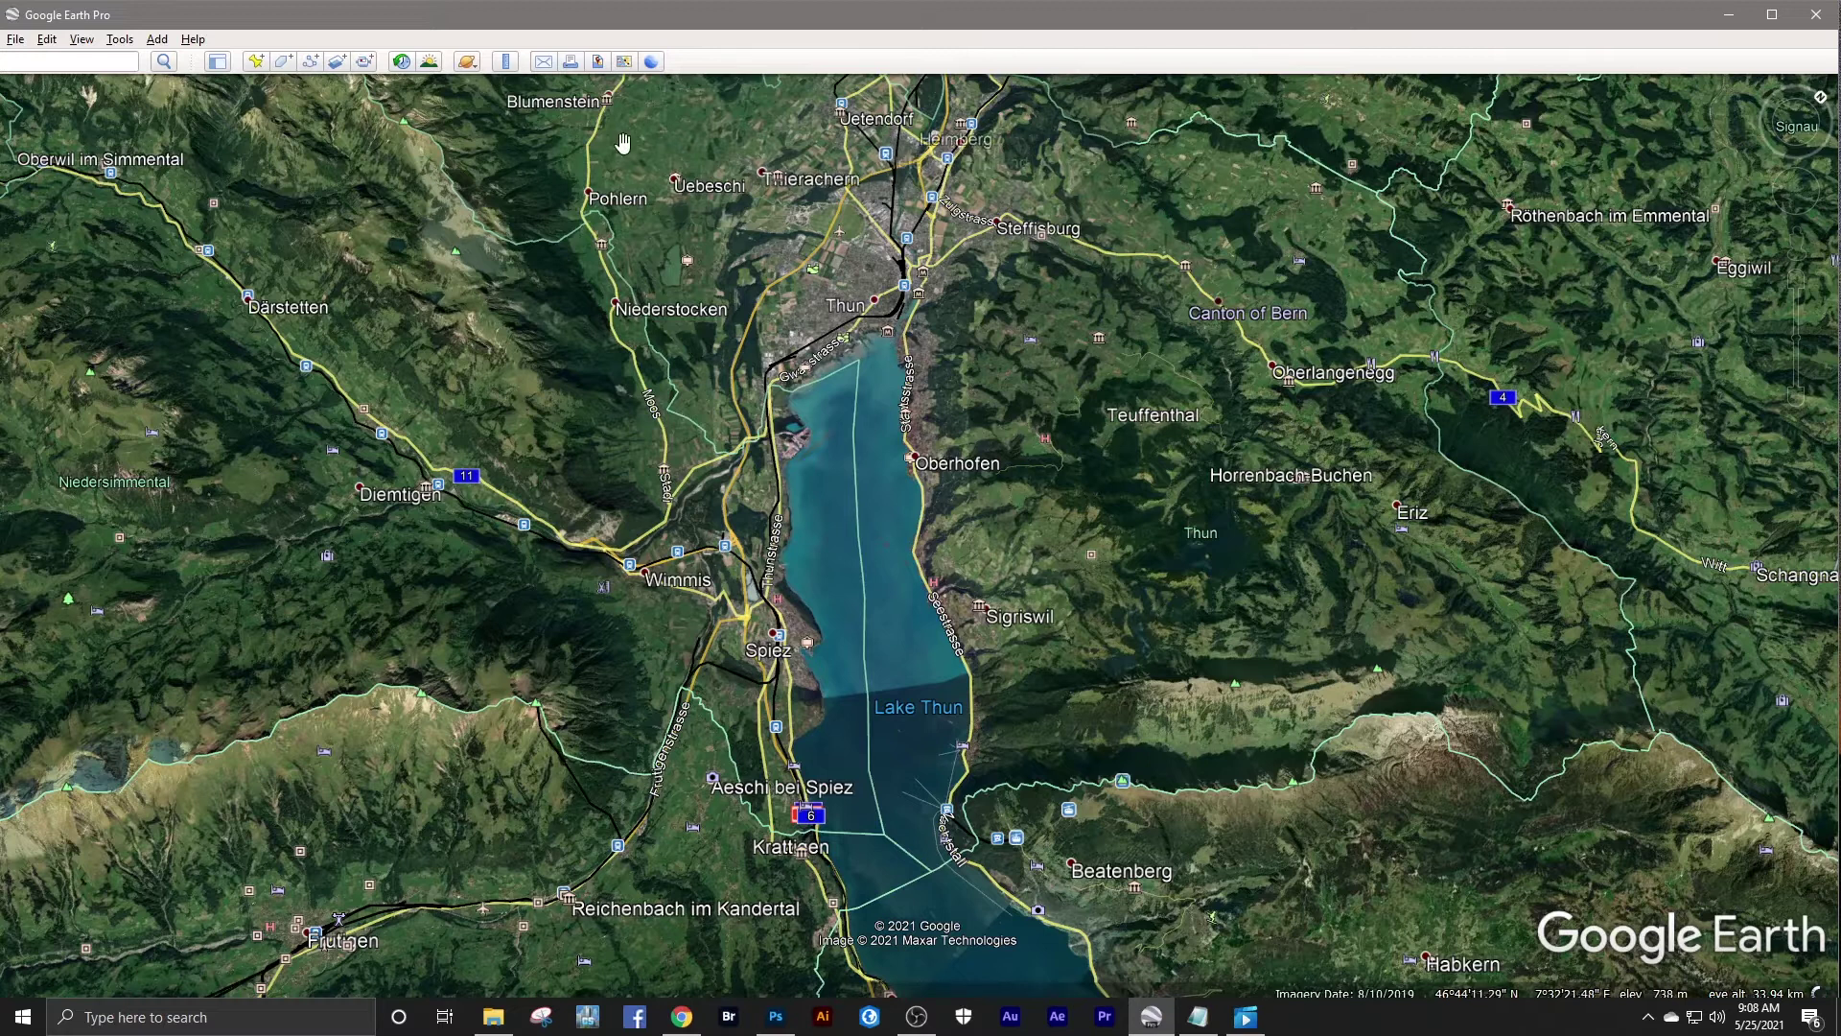
- Add a placemark and position it just south of Heimberg, north of Thun
left_click(256, 62)
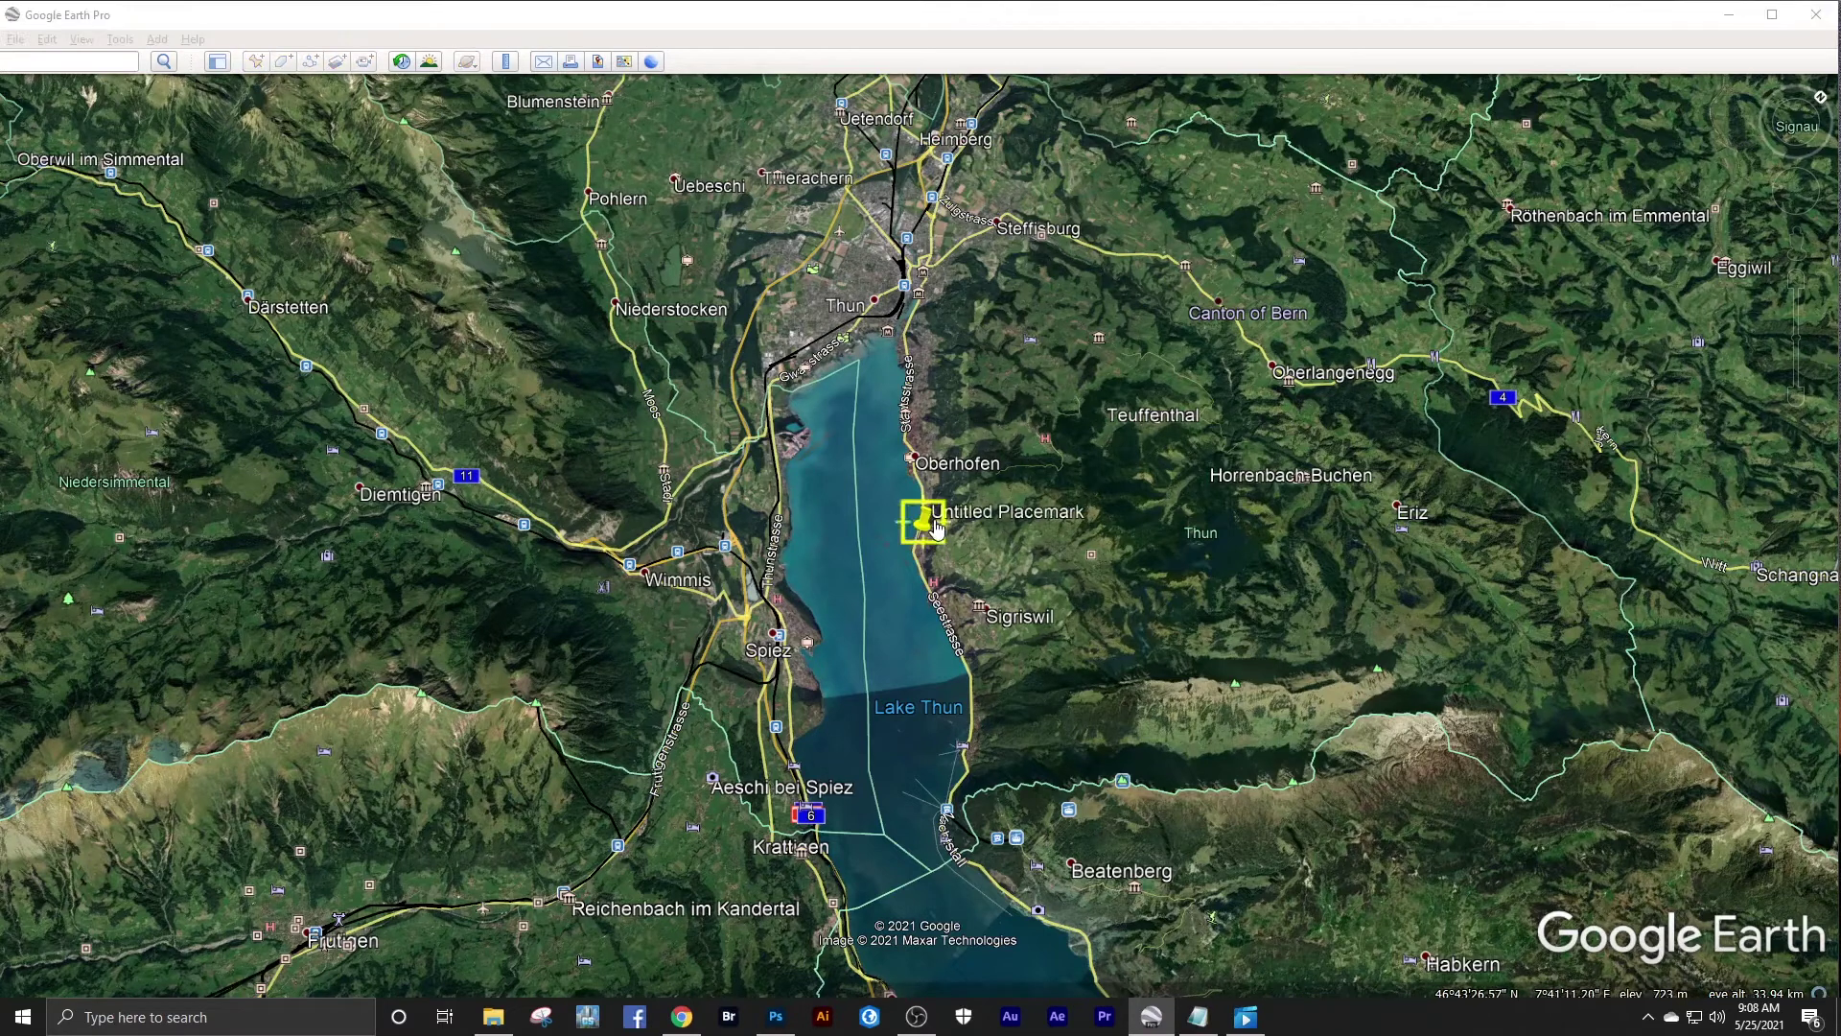
left_click_drag(936, 529, 949, 171)
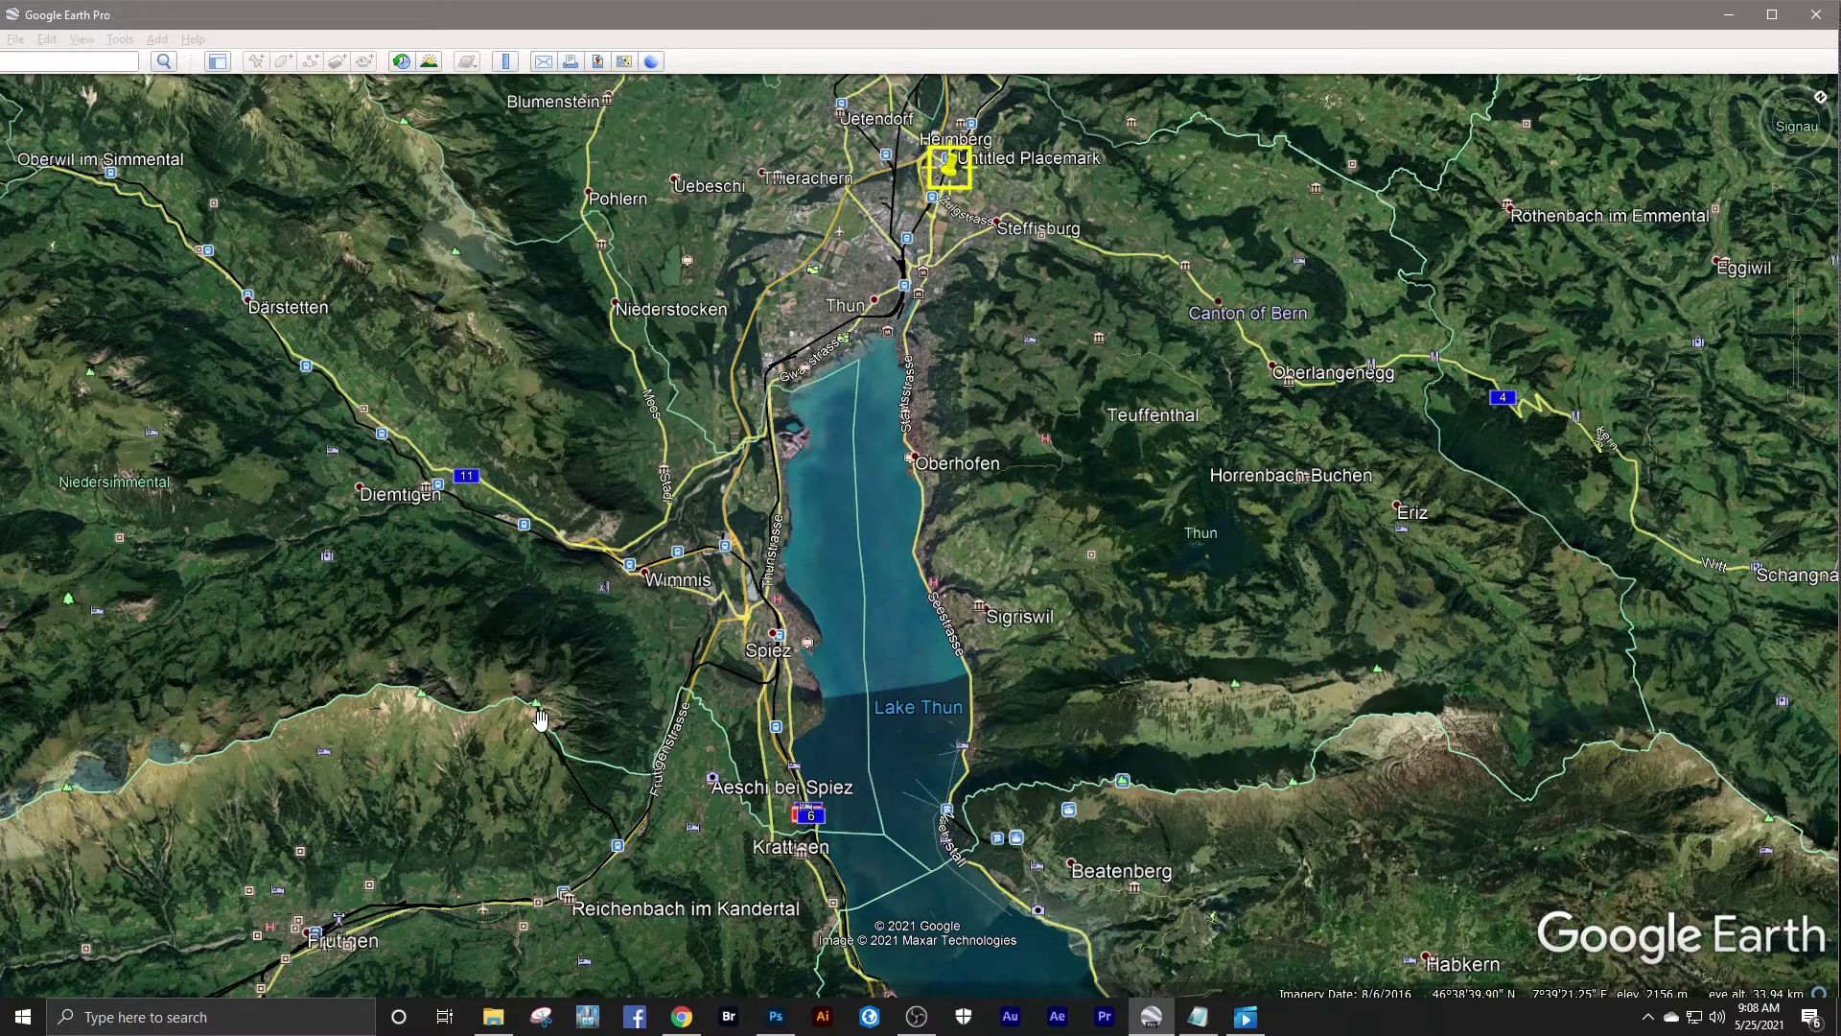
- Examine the valley north of the placemark, from Thun and Heimberg up to the highway junction near Kiesen
left_click_drag(542, 717, 561, 809)
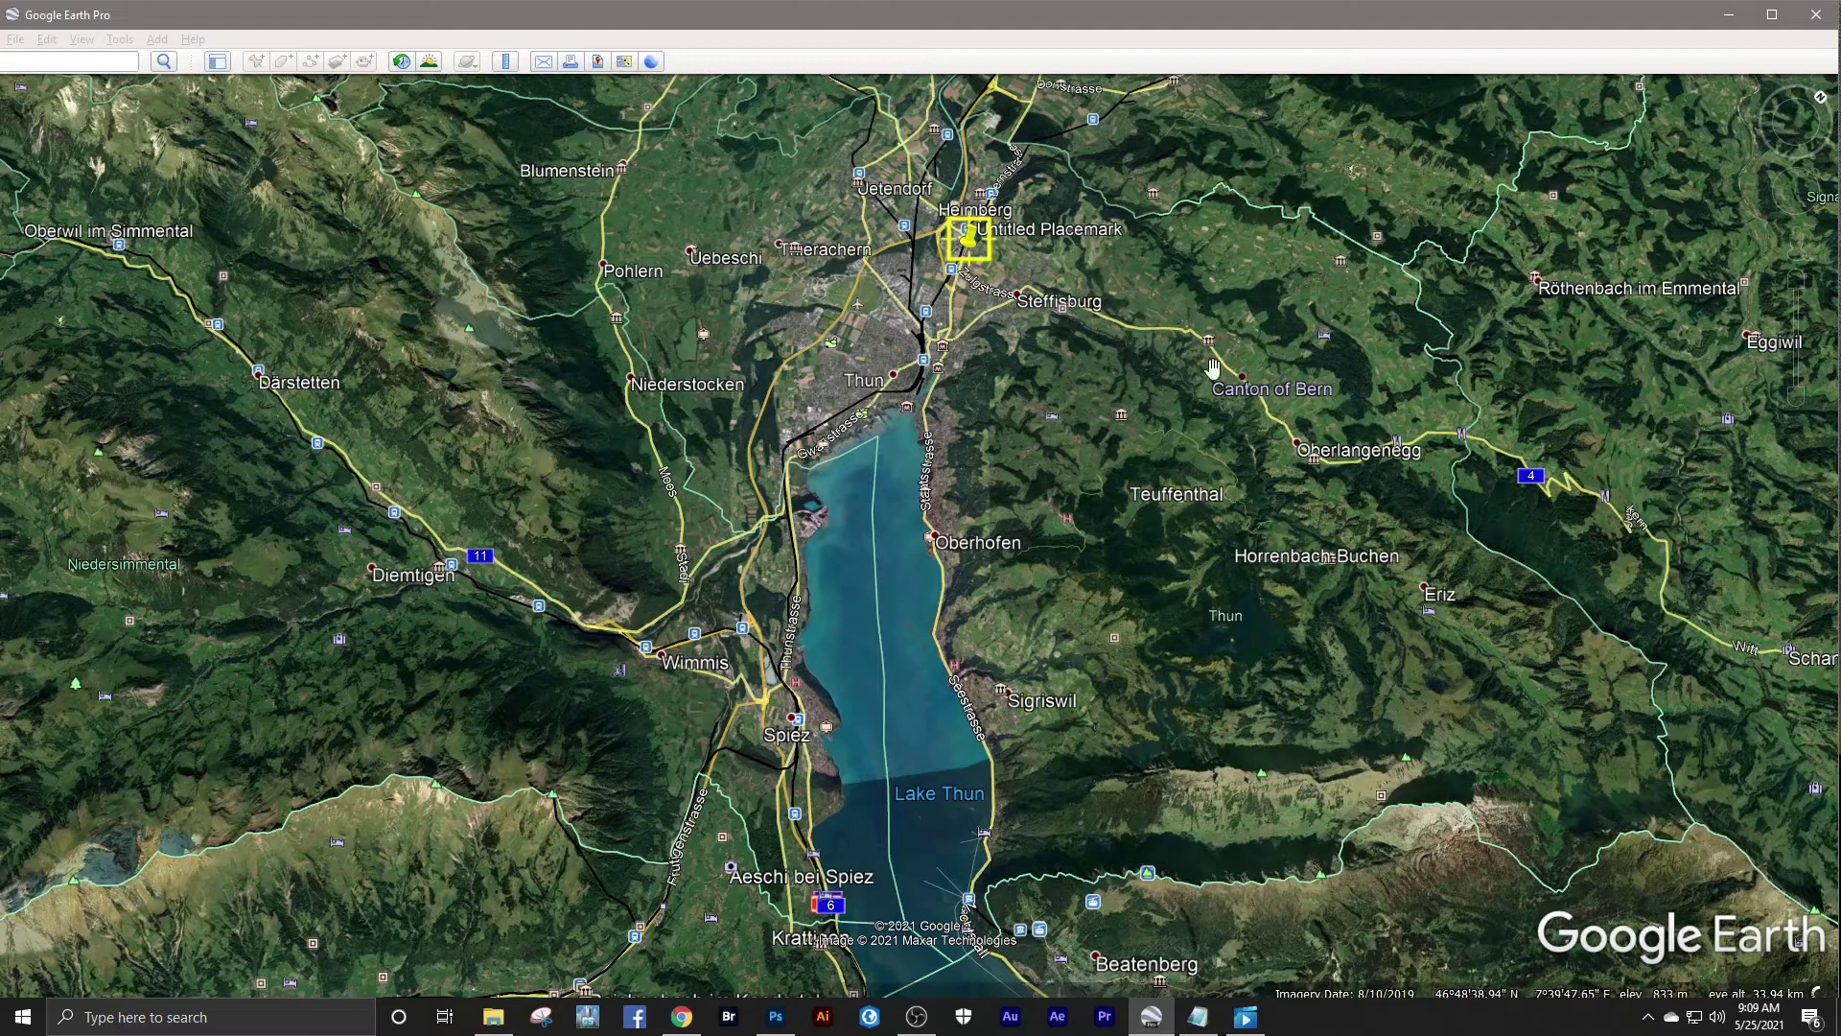
left_click_drag(1005, 508, 984, 612)
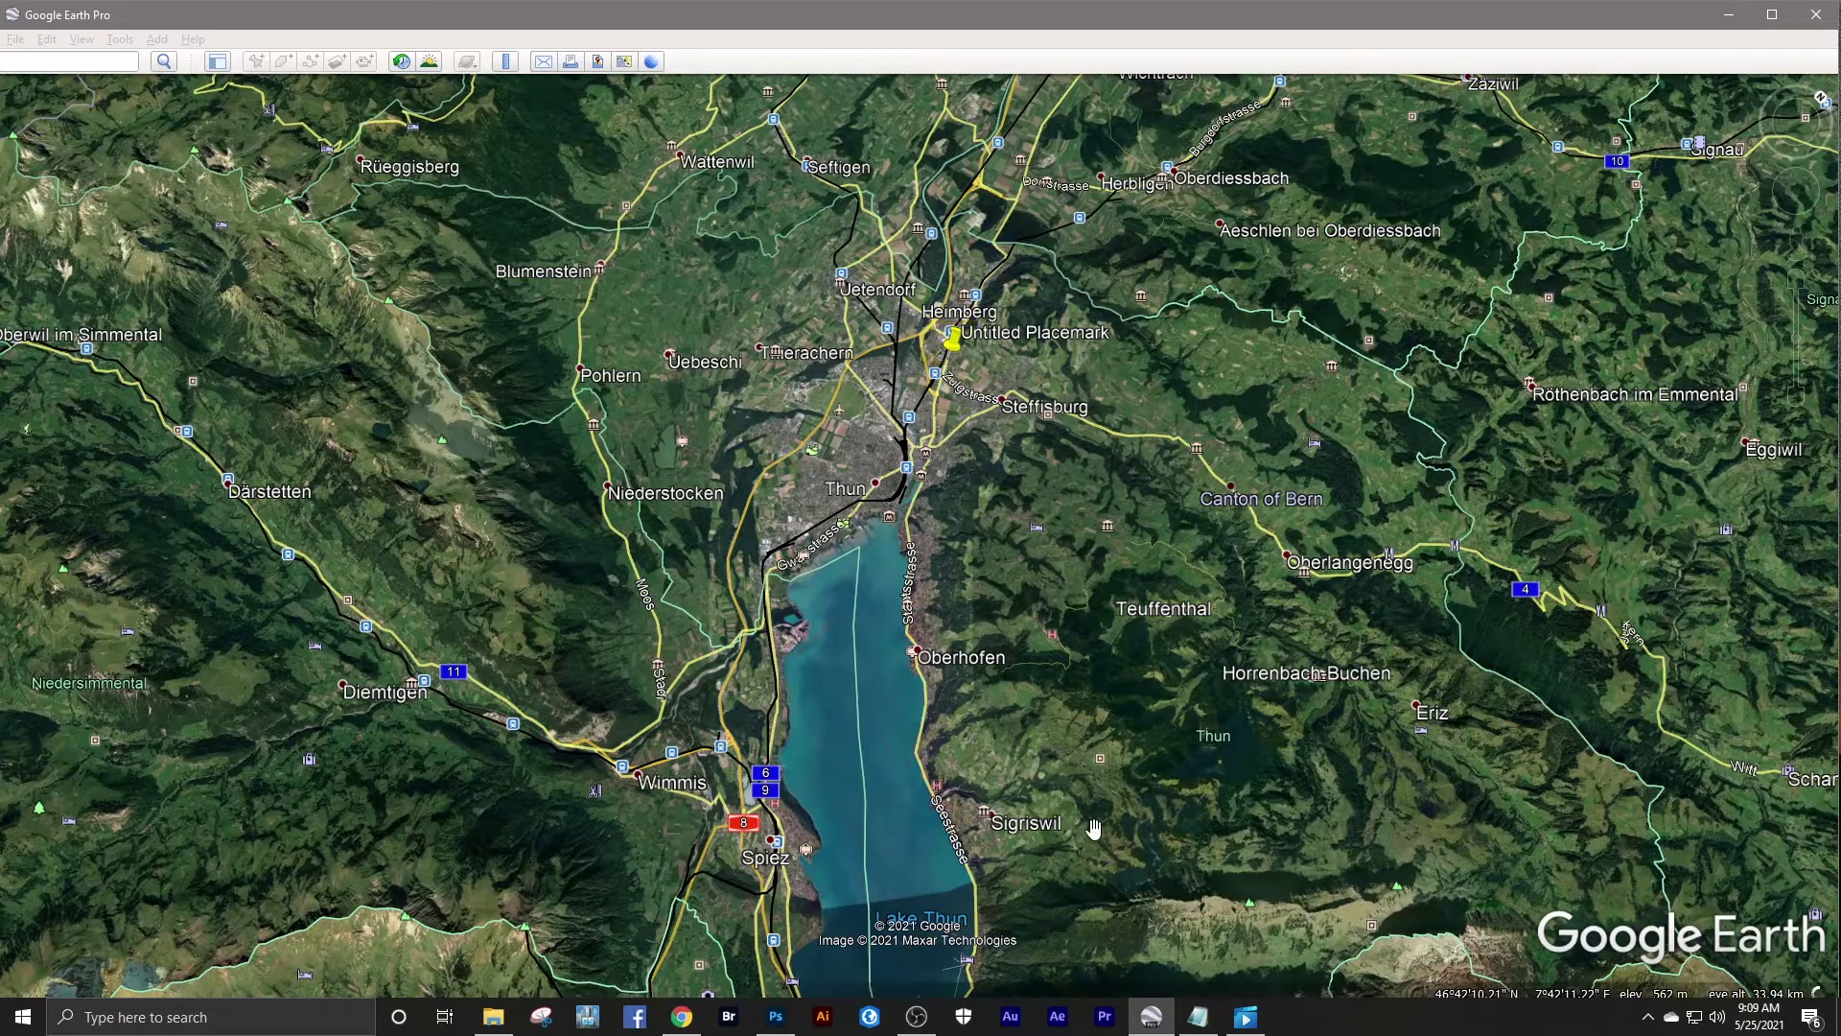
left_click_drag(1098, 583, 1048, 752)
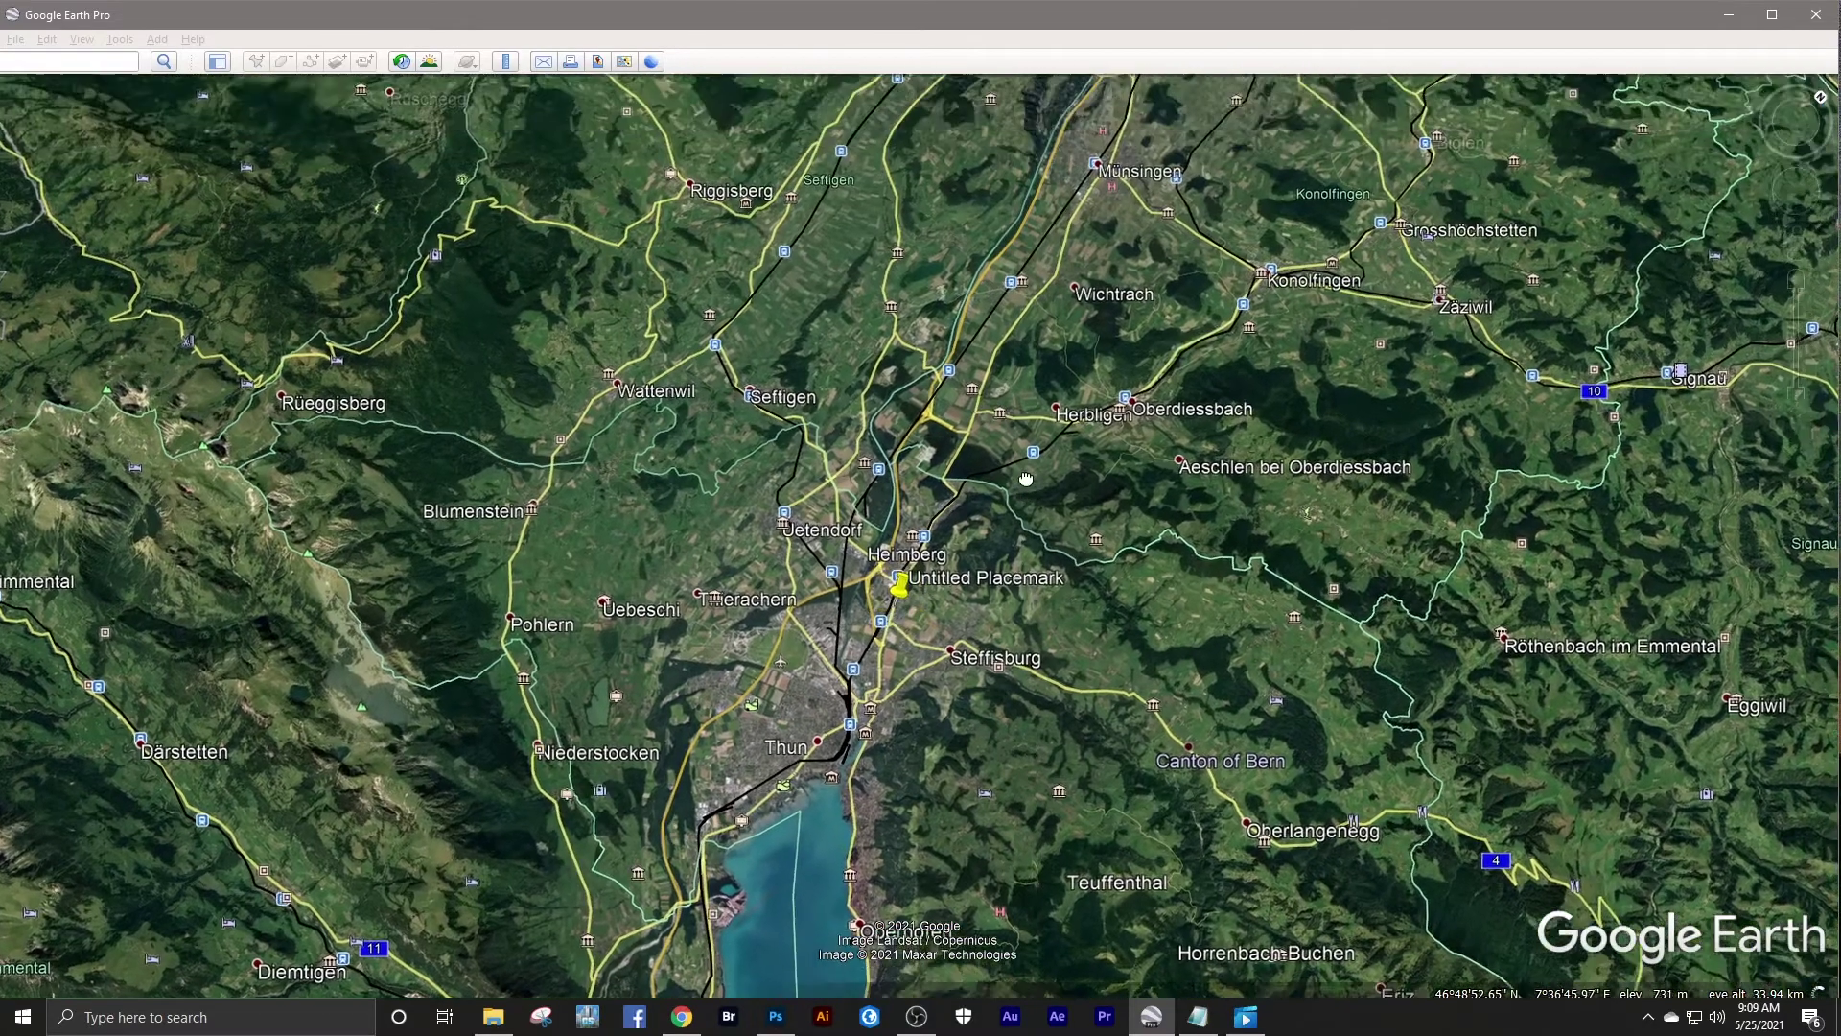
scroll(910, 467, "up", 2)
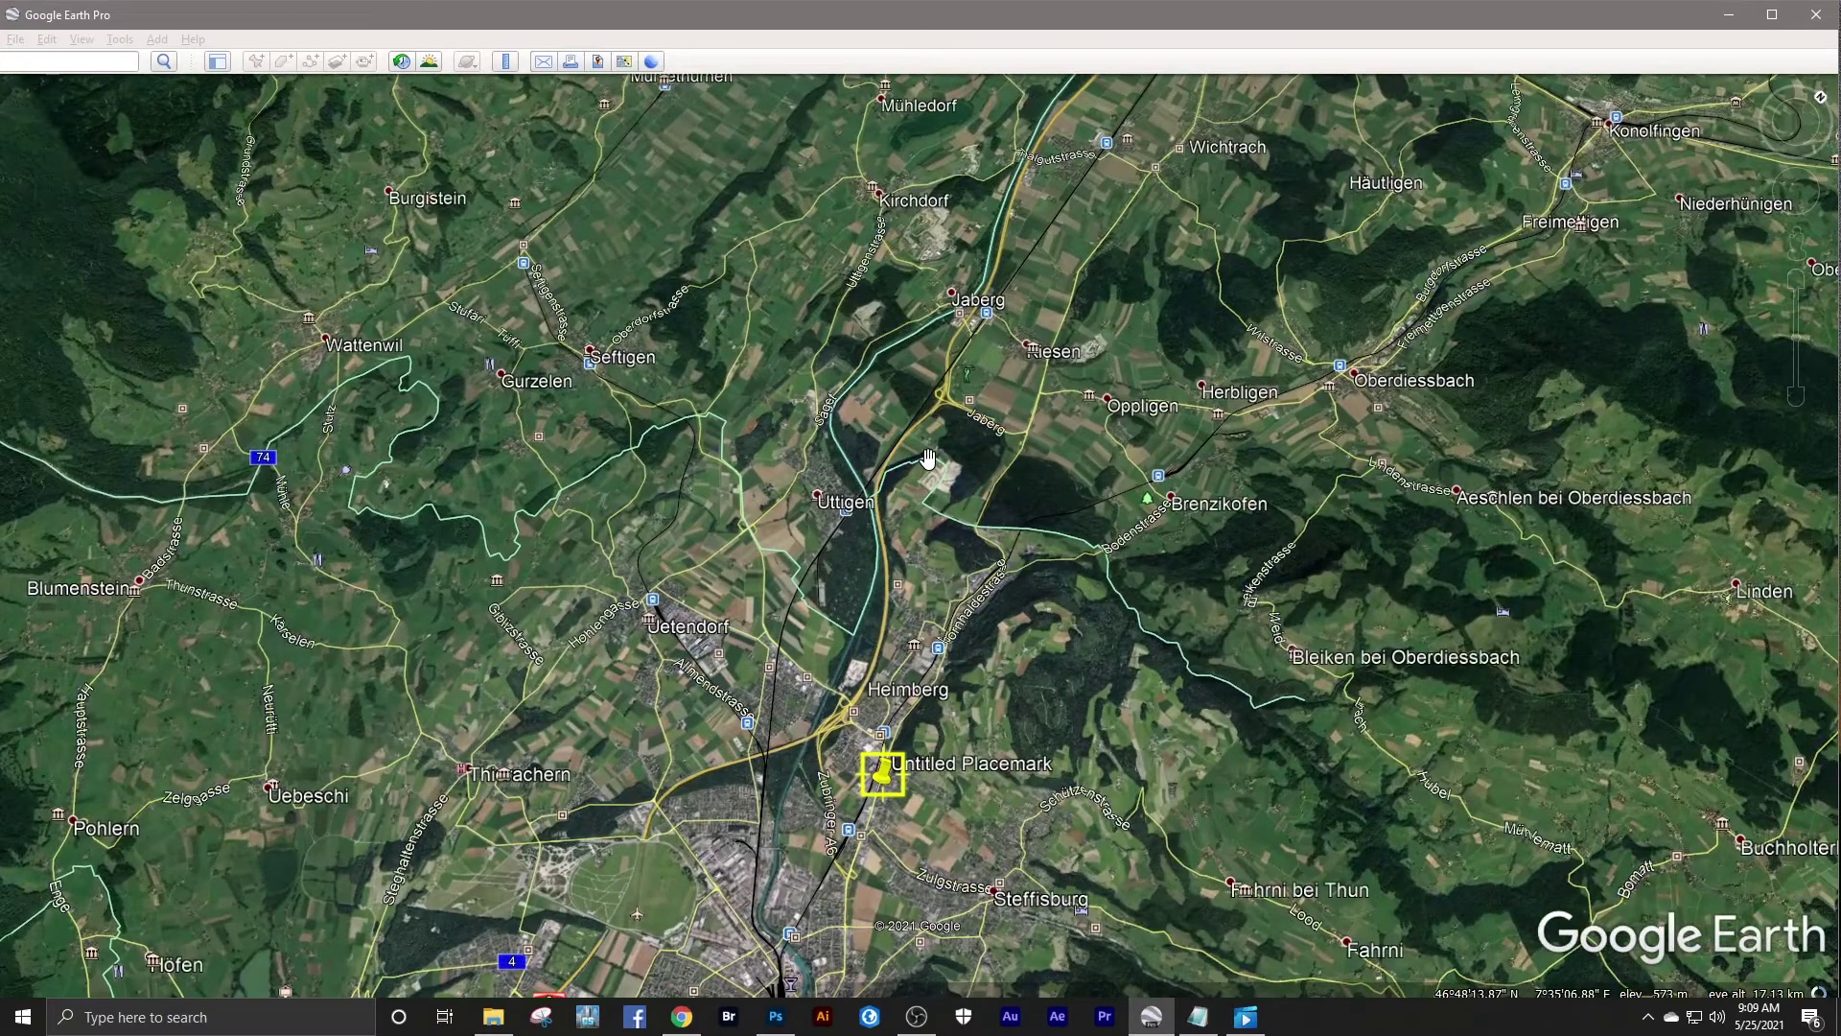
scroll(989, 425, "up", 1)
scroll(989, 425, "up", 3)
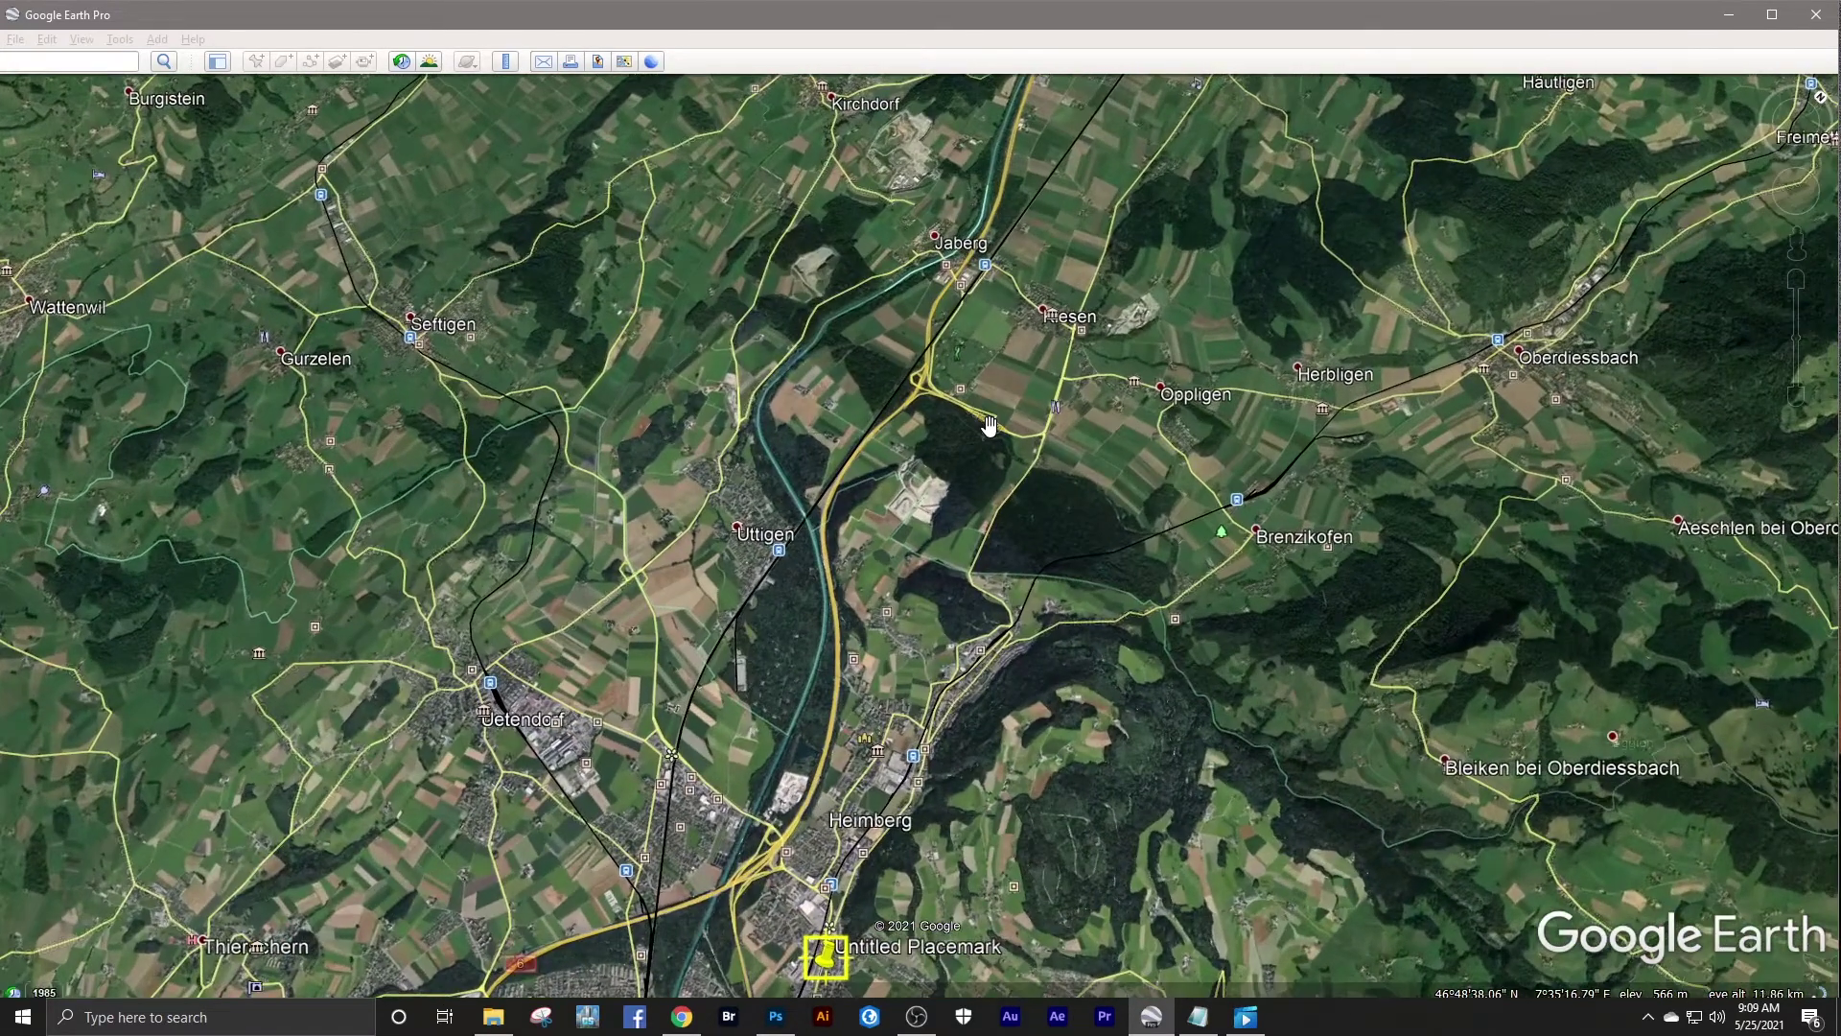
scroll(962, 426, "down", 2)
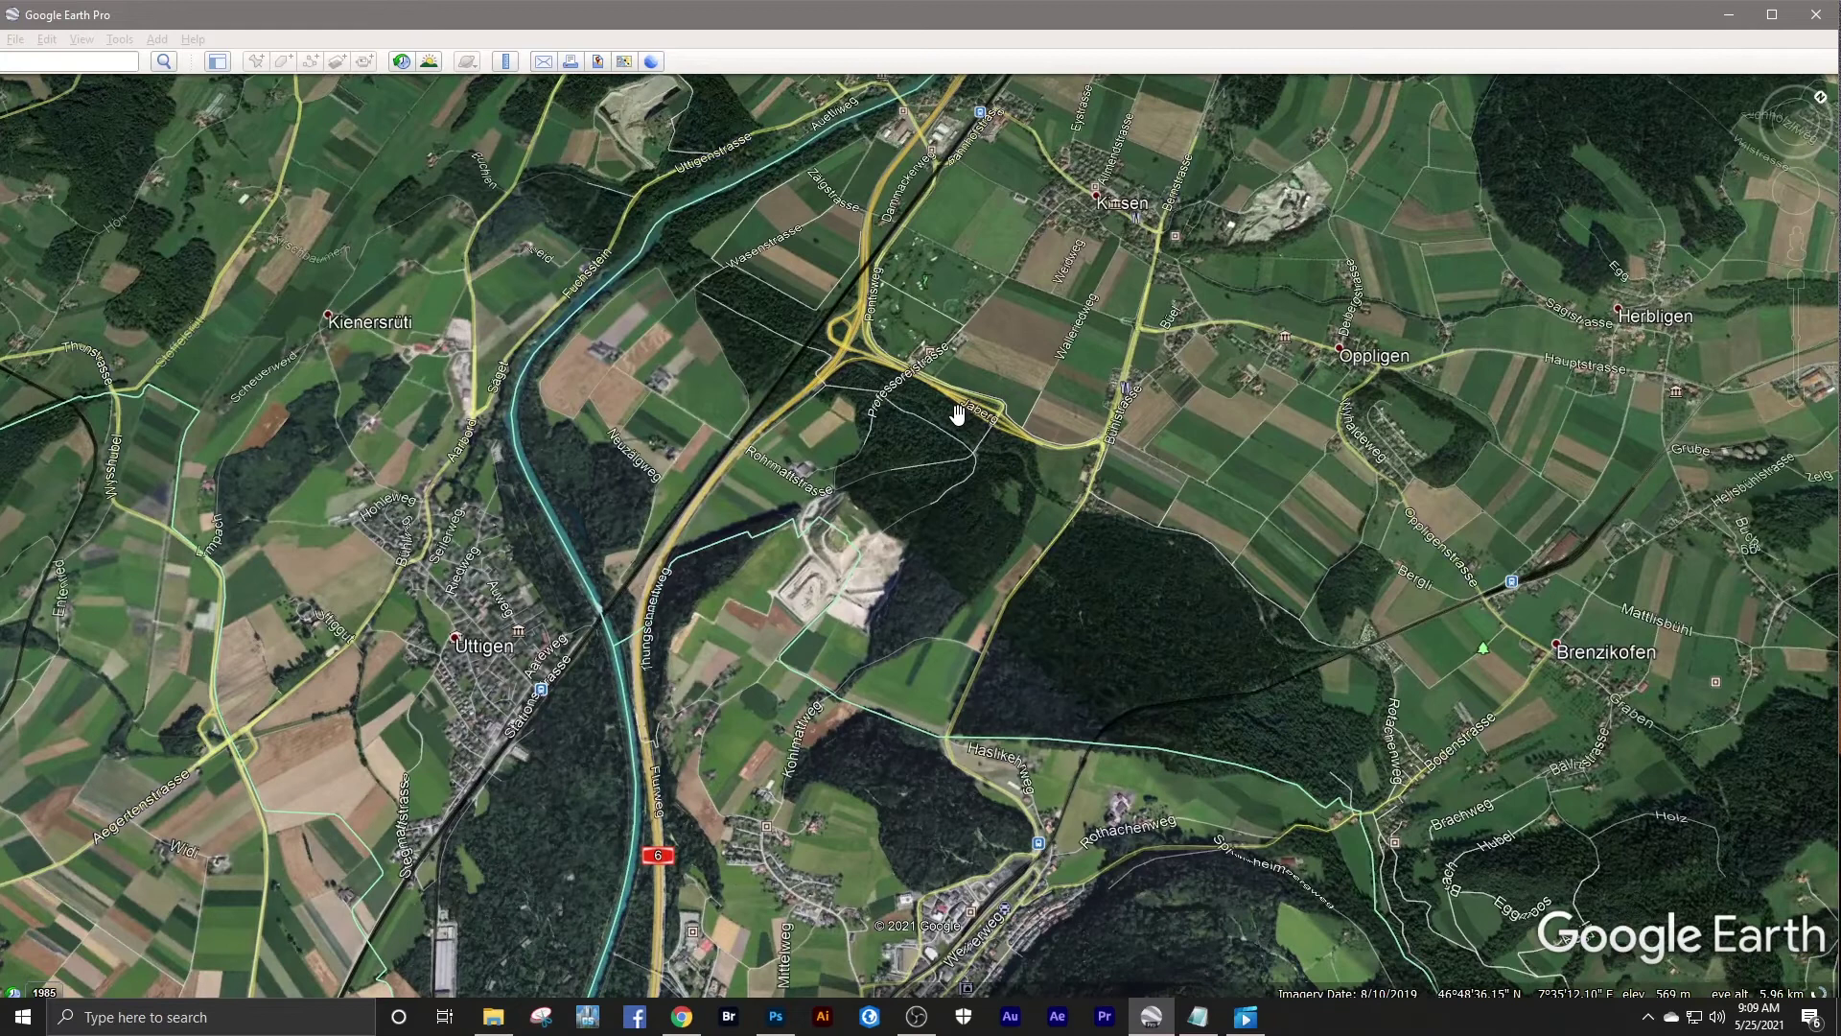
- Examine the valley around the highway junction near Kiesen and Uttigen, then follow it south to the placemark near Heimberg
scroll(944, 476, "down", 1)
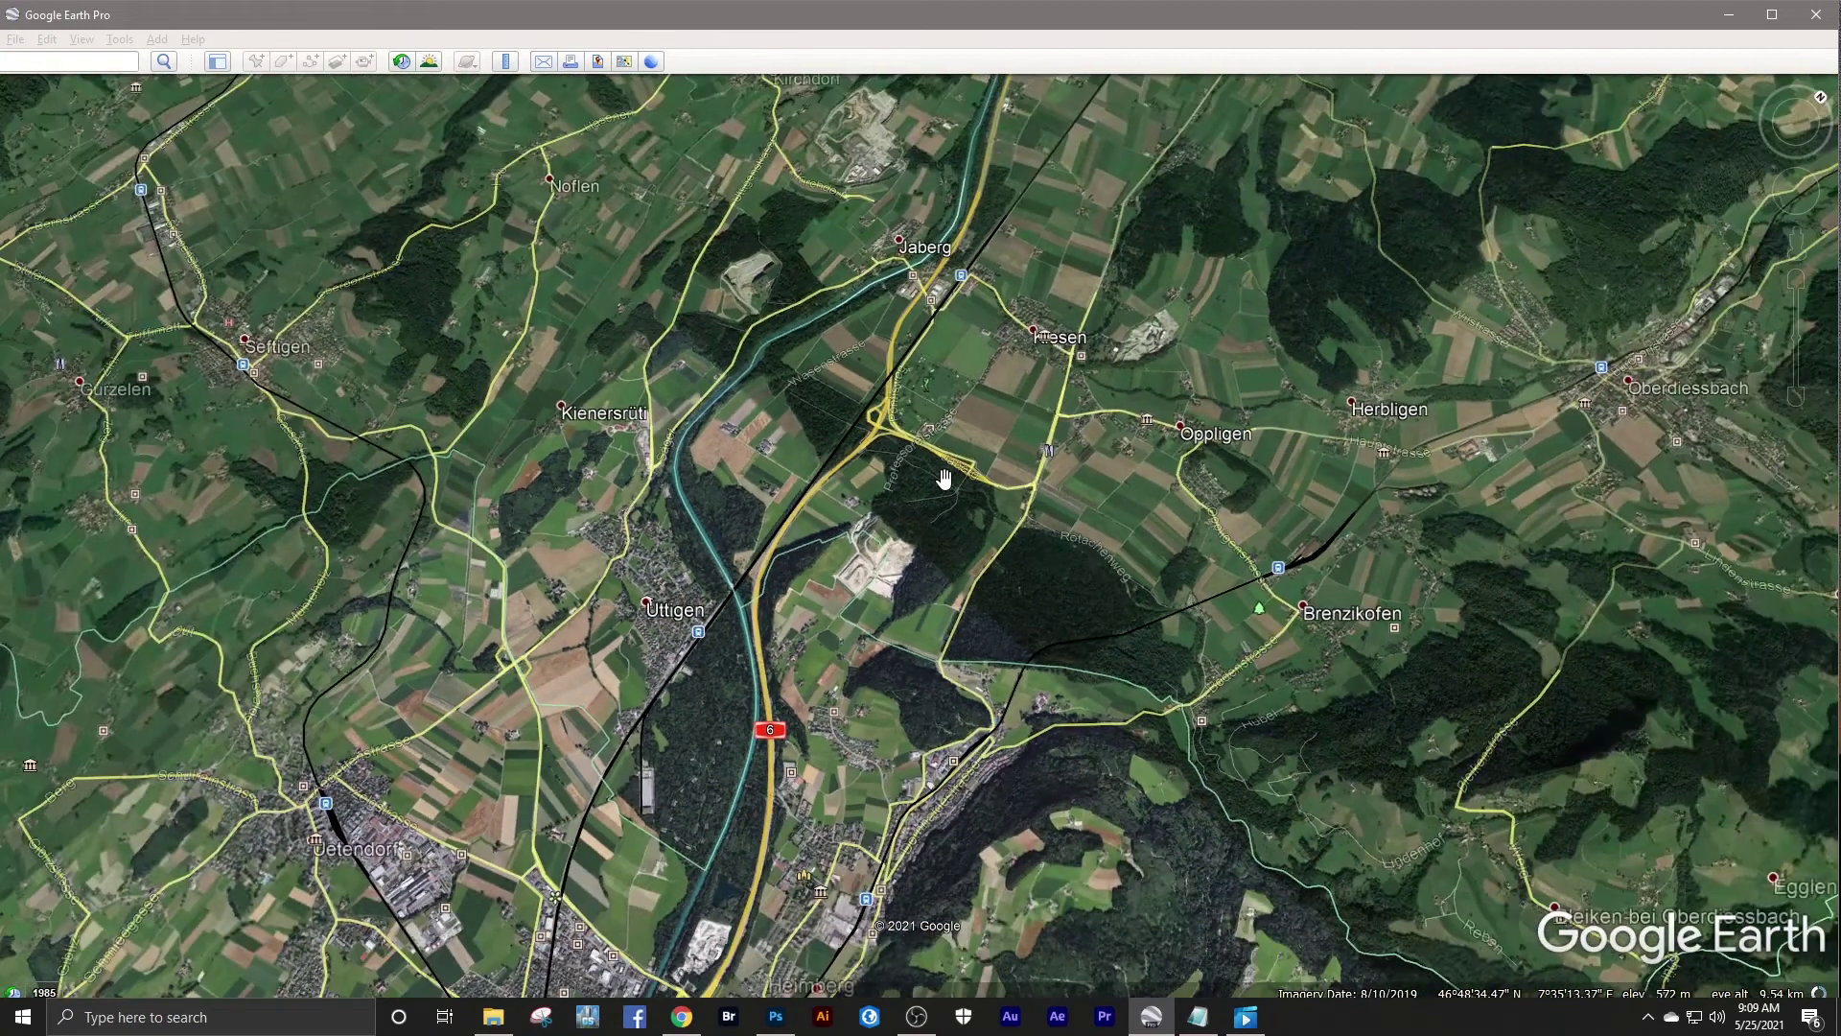
scroll(950, 470, "up", 2)
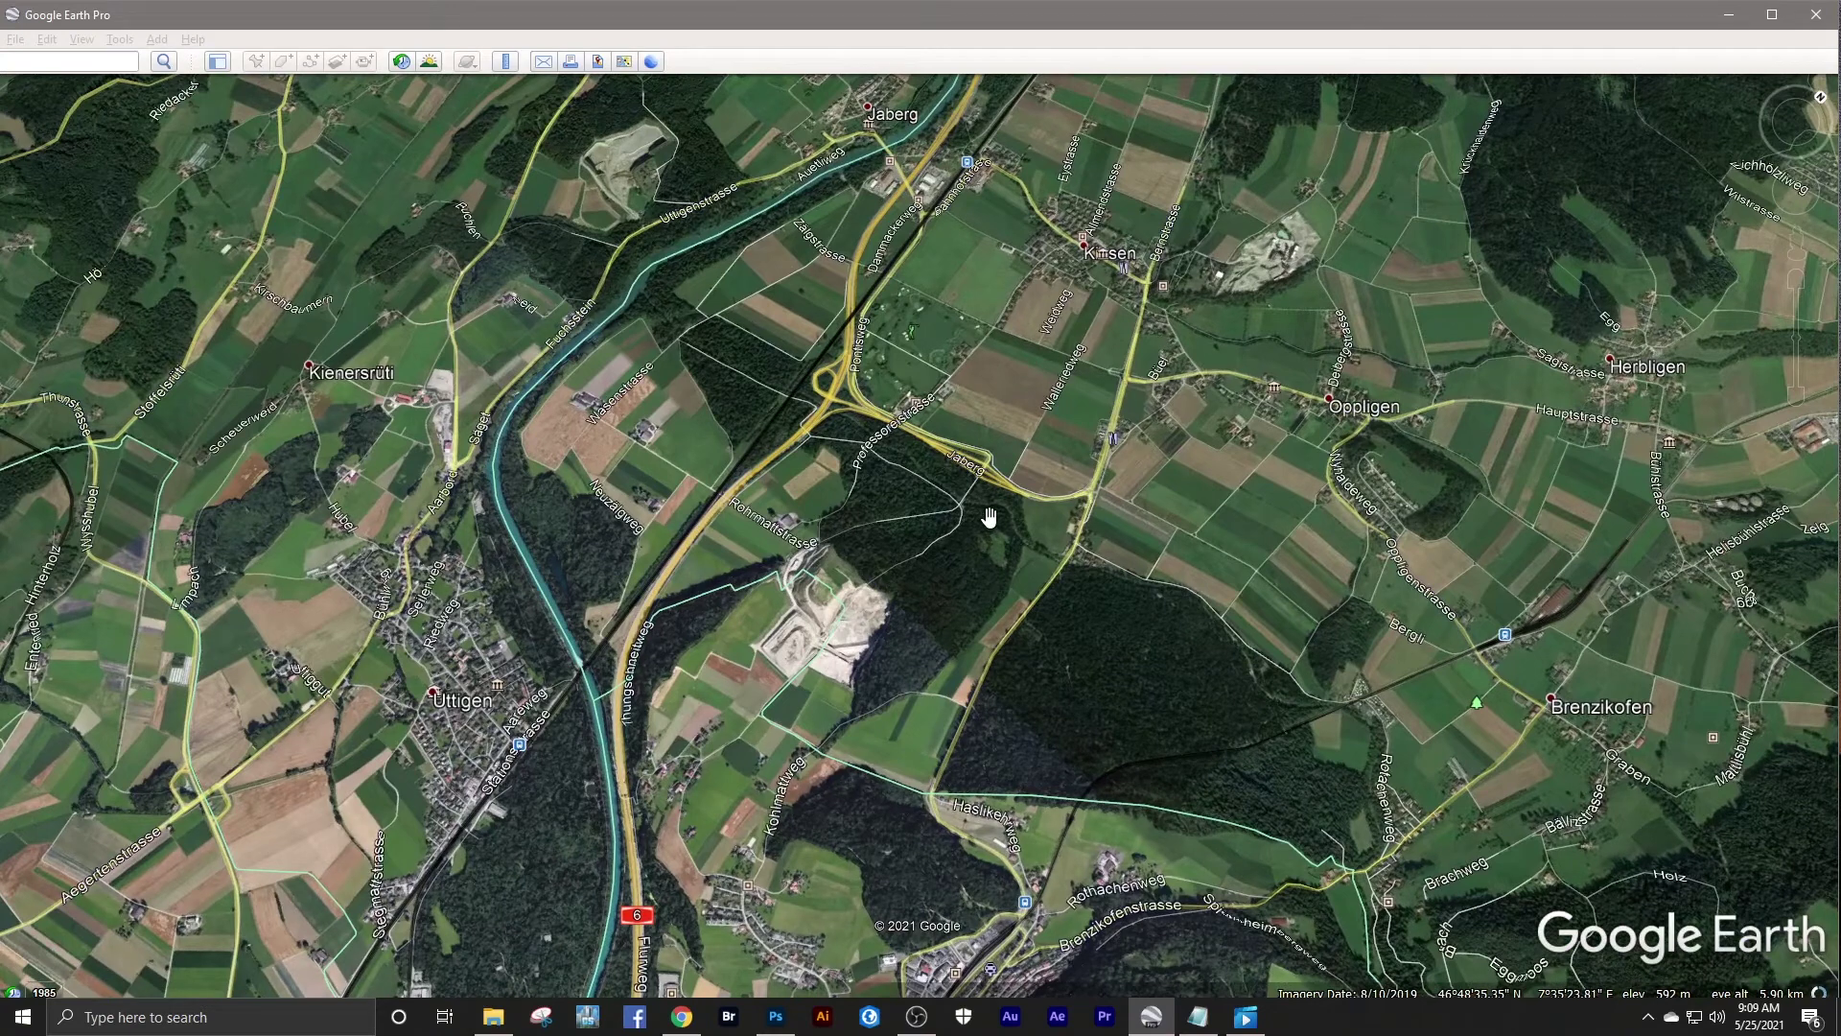
scroll(989, 518, "up", 1)
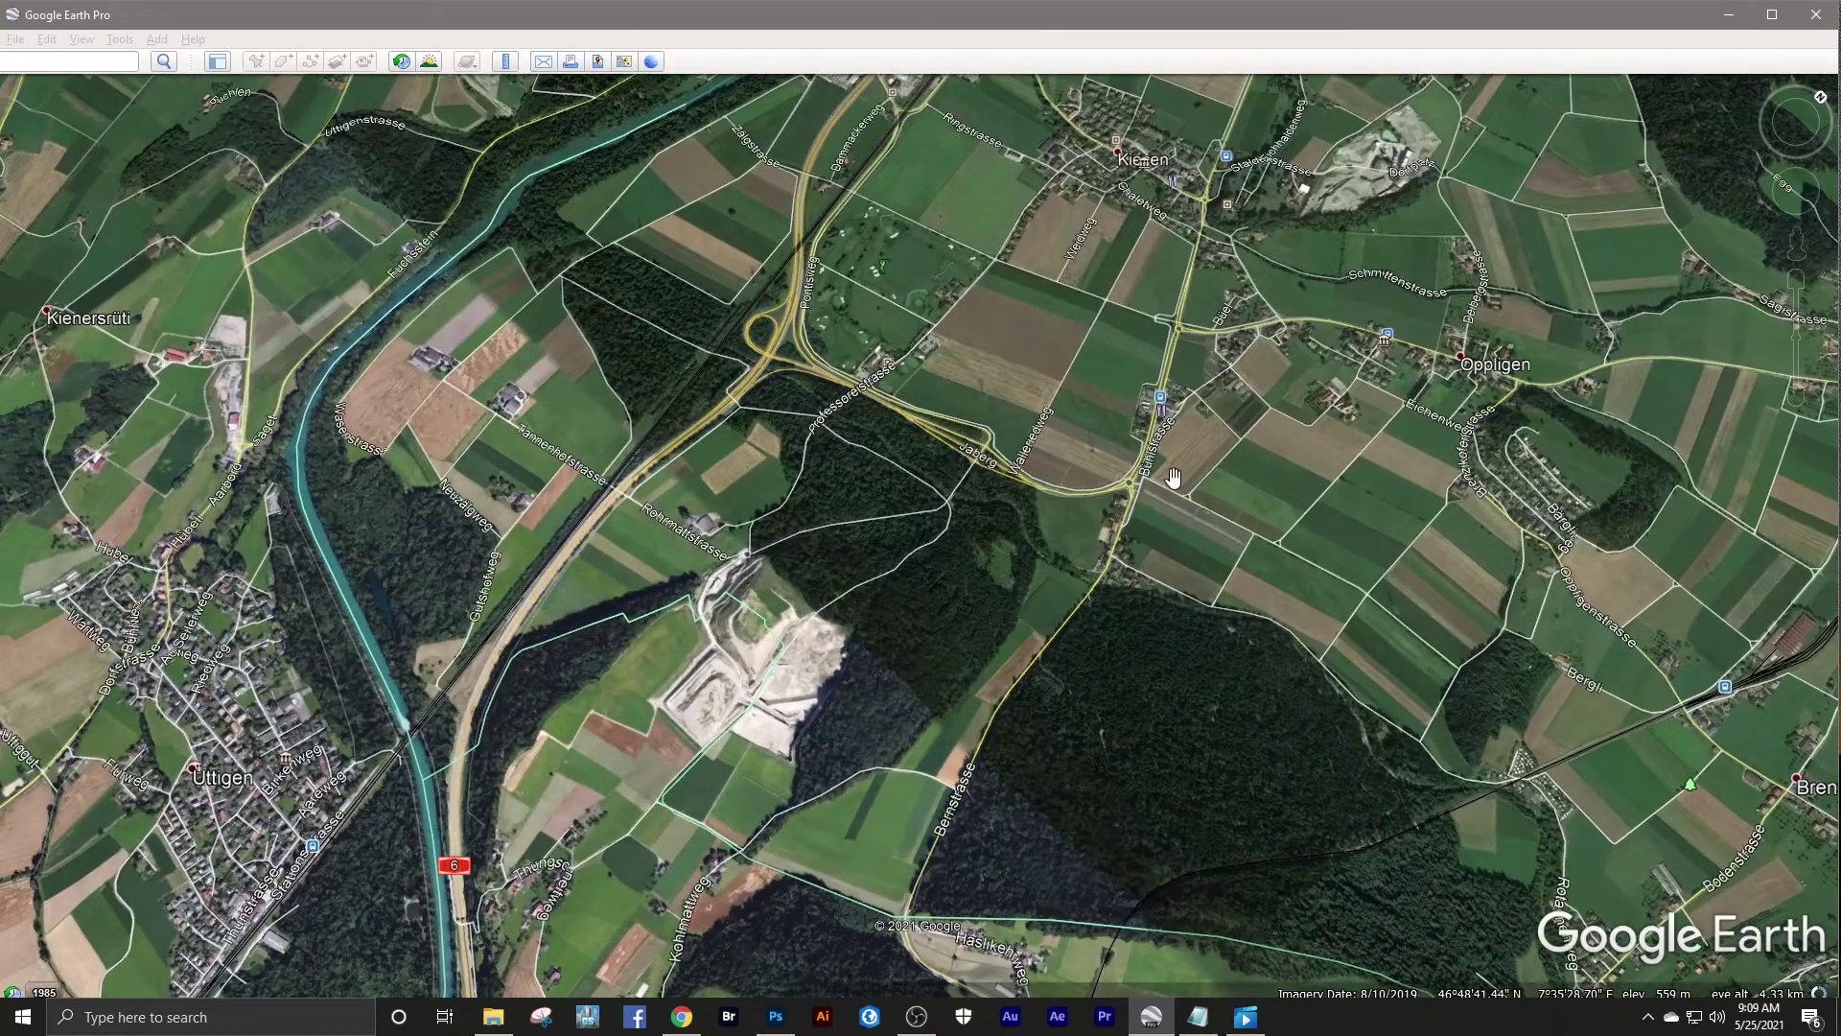
scroll(1206, 467, "down", 1)
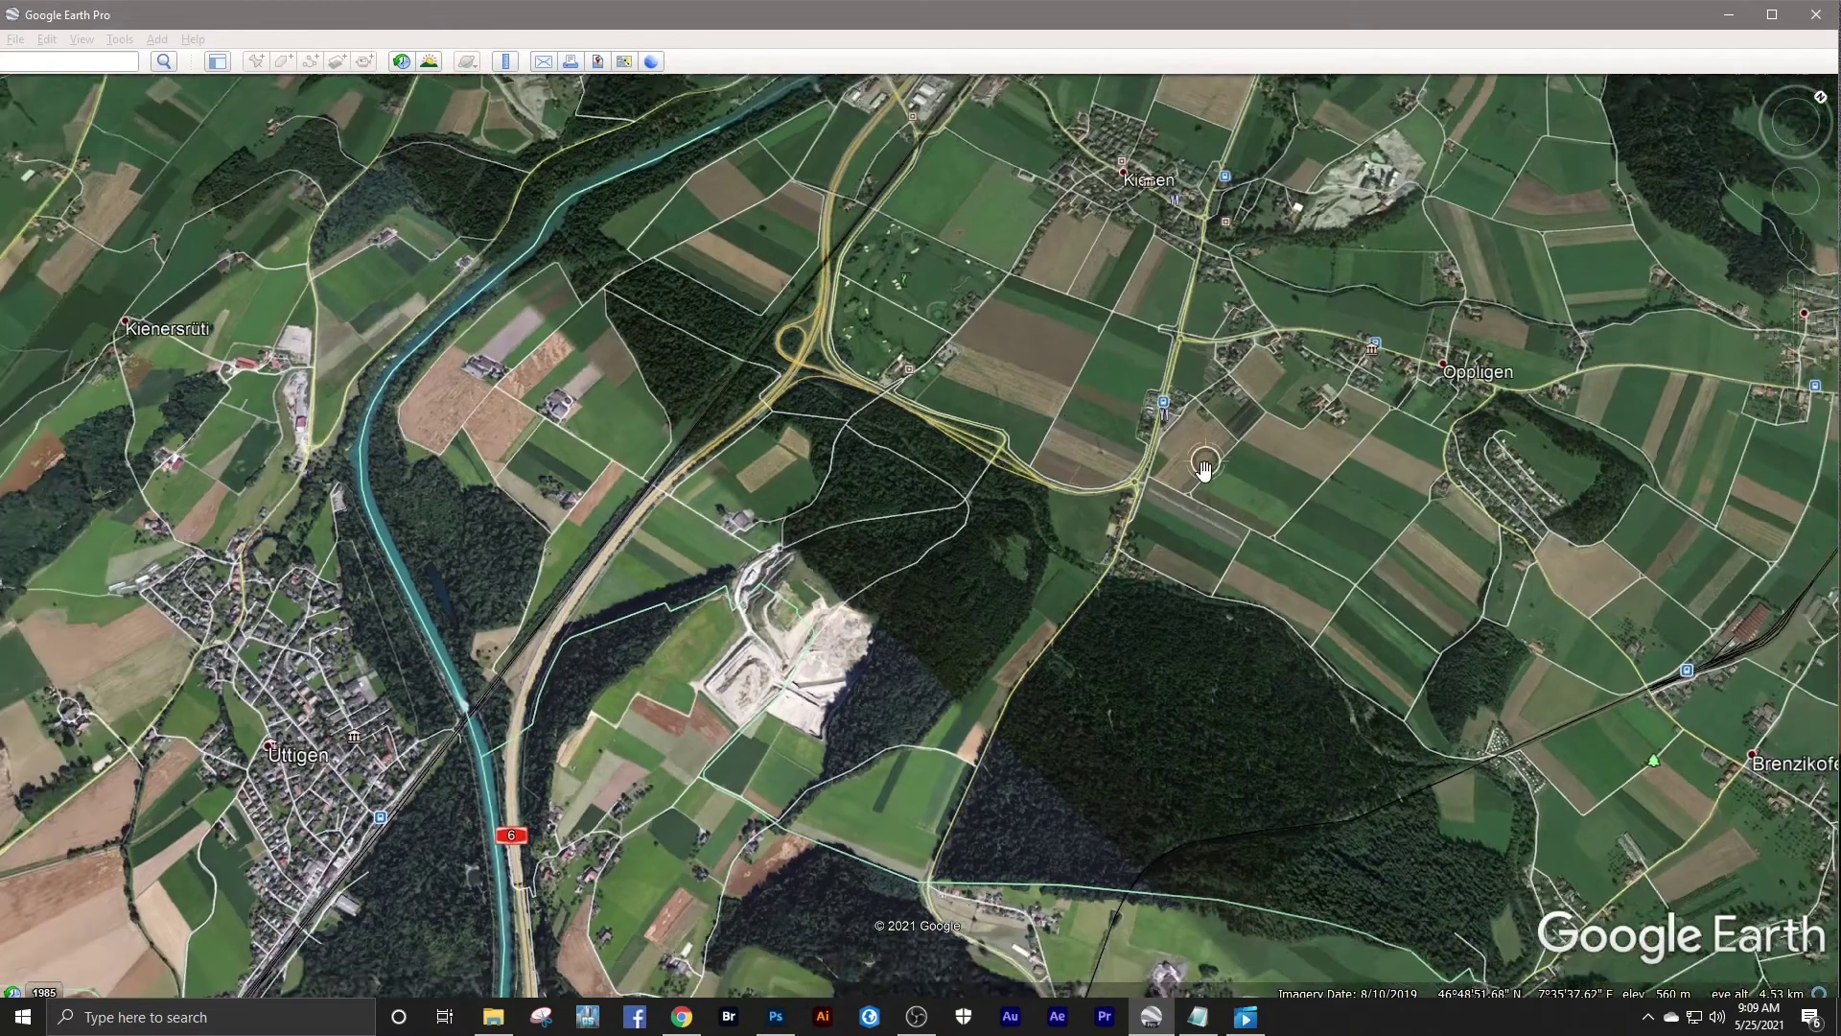
scroll(1206, 467, "down", 1)
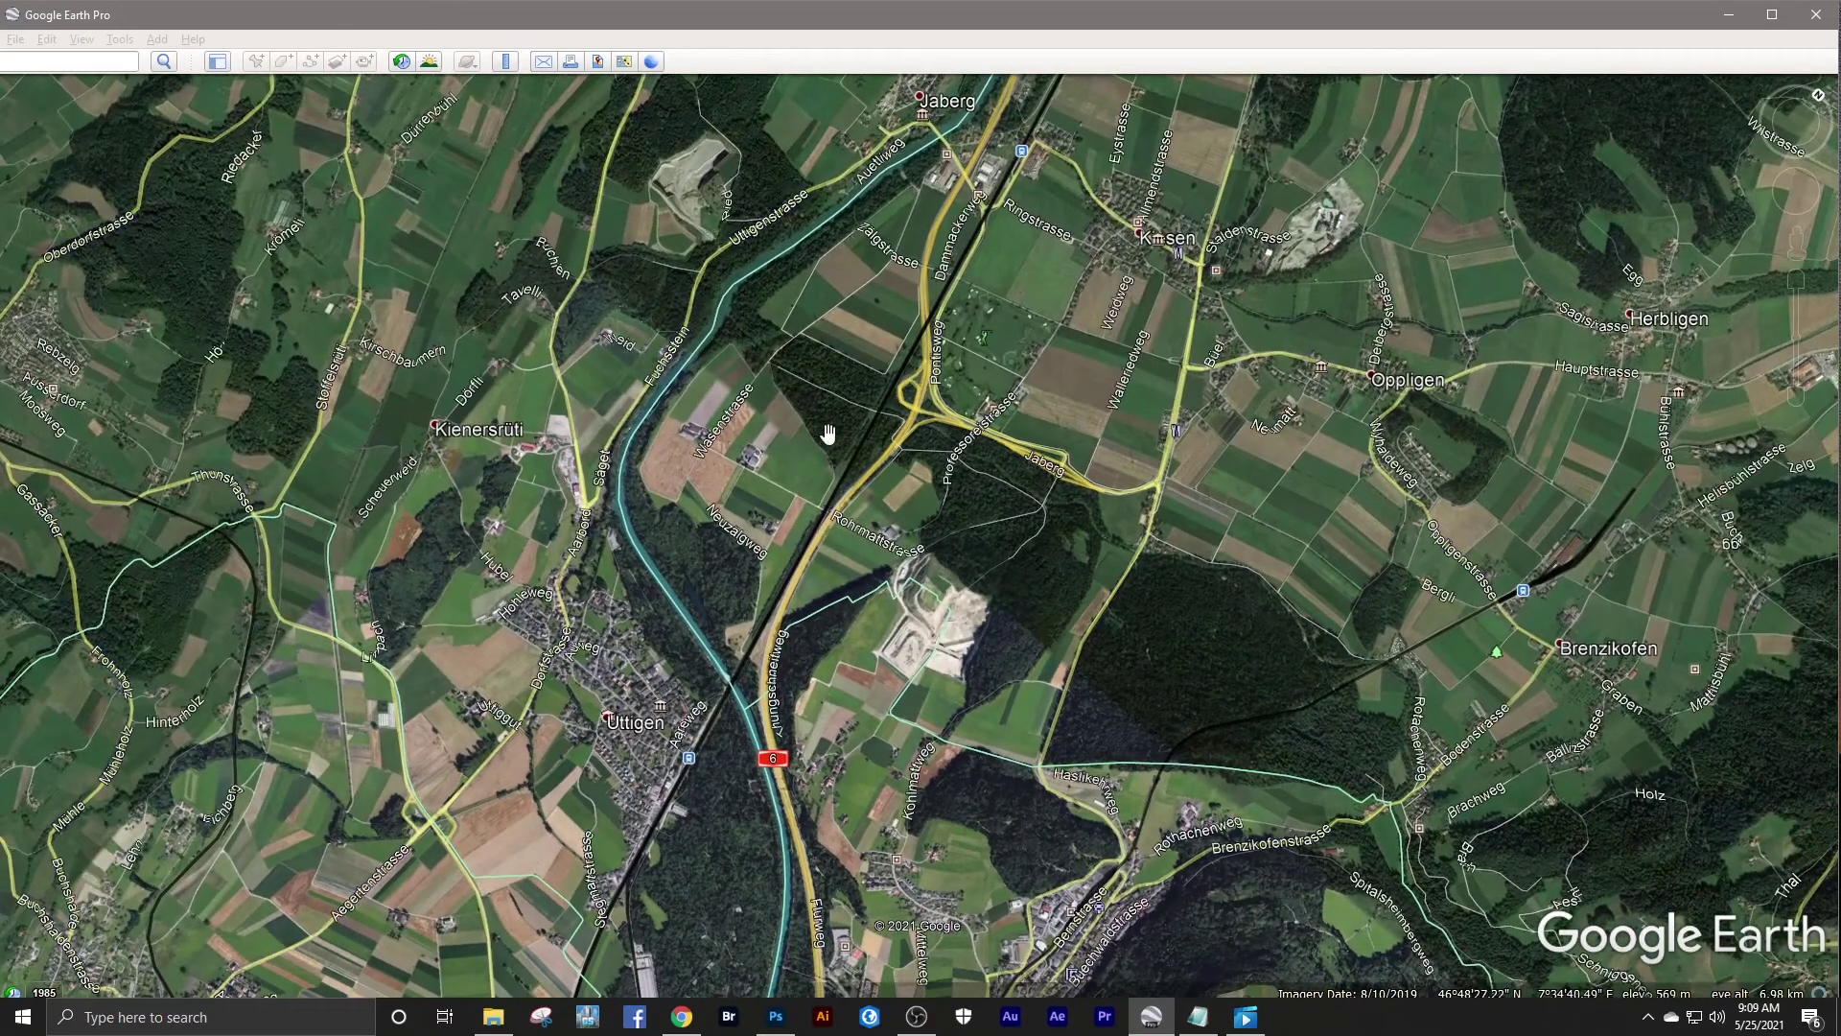
scroll(848, 422, "down", 1)
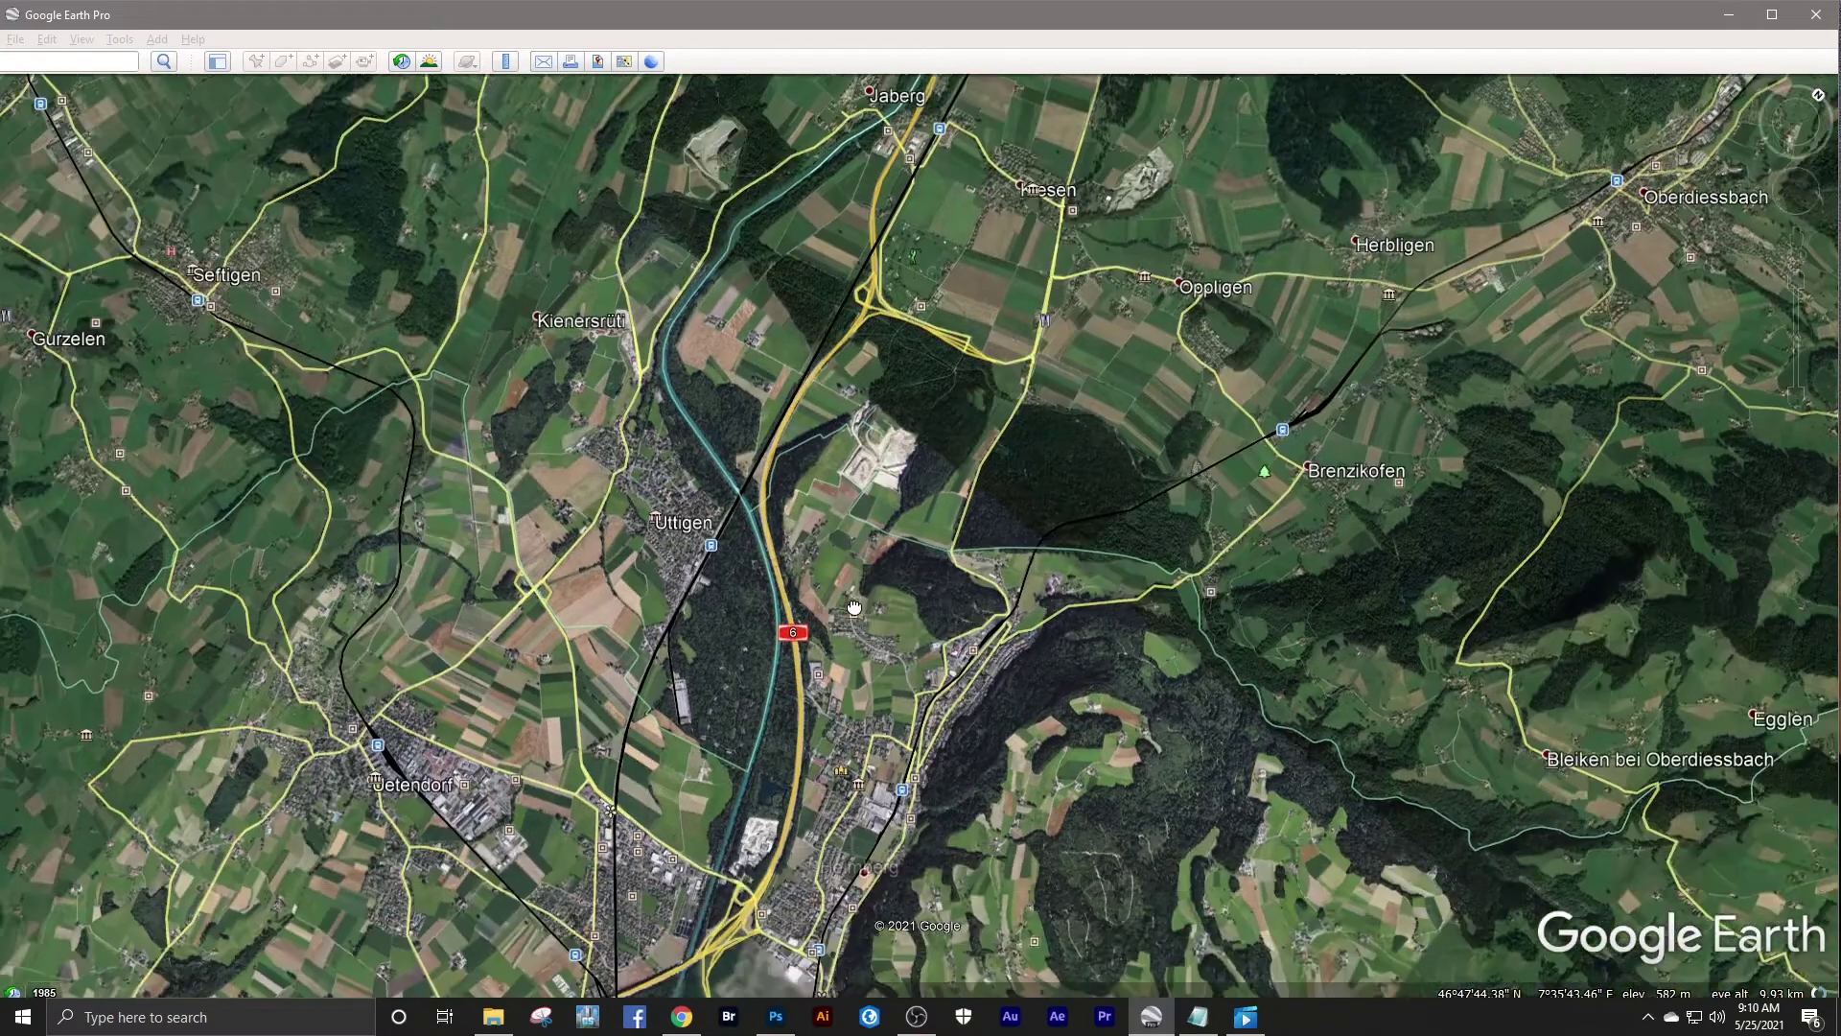
left_click_drag(853, 608, 829, 424)
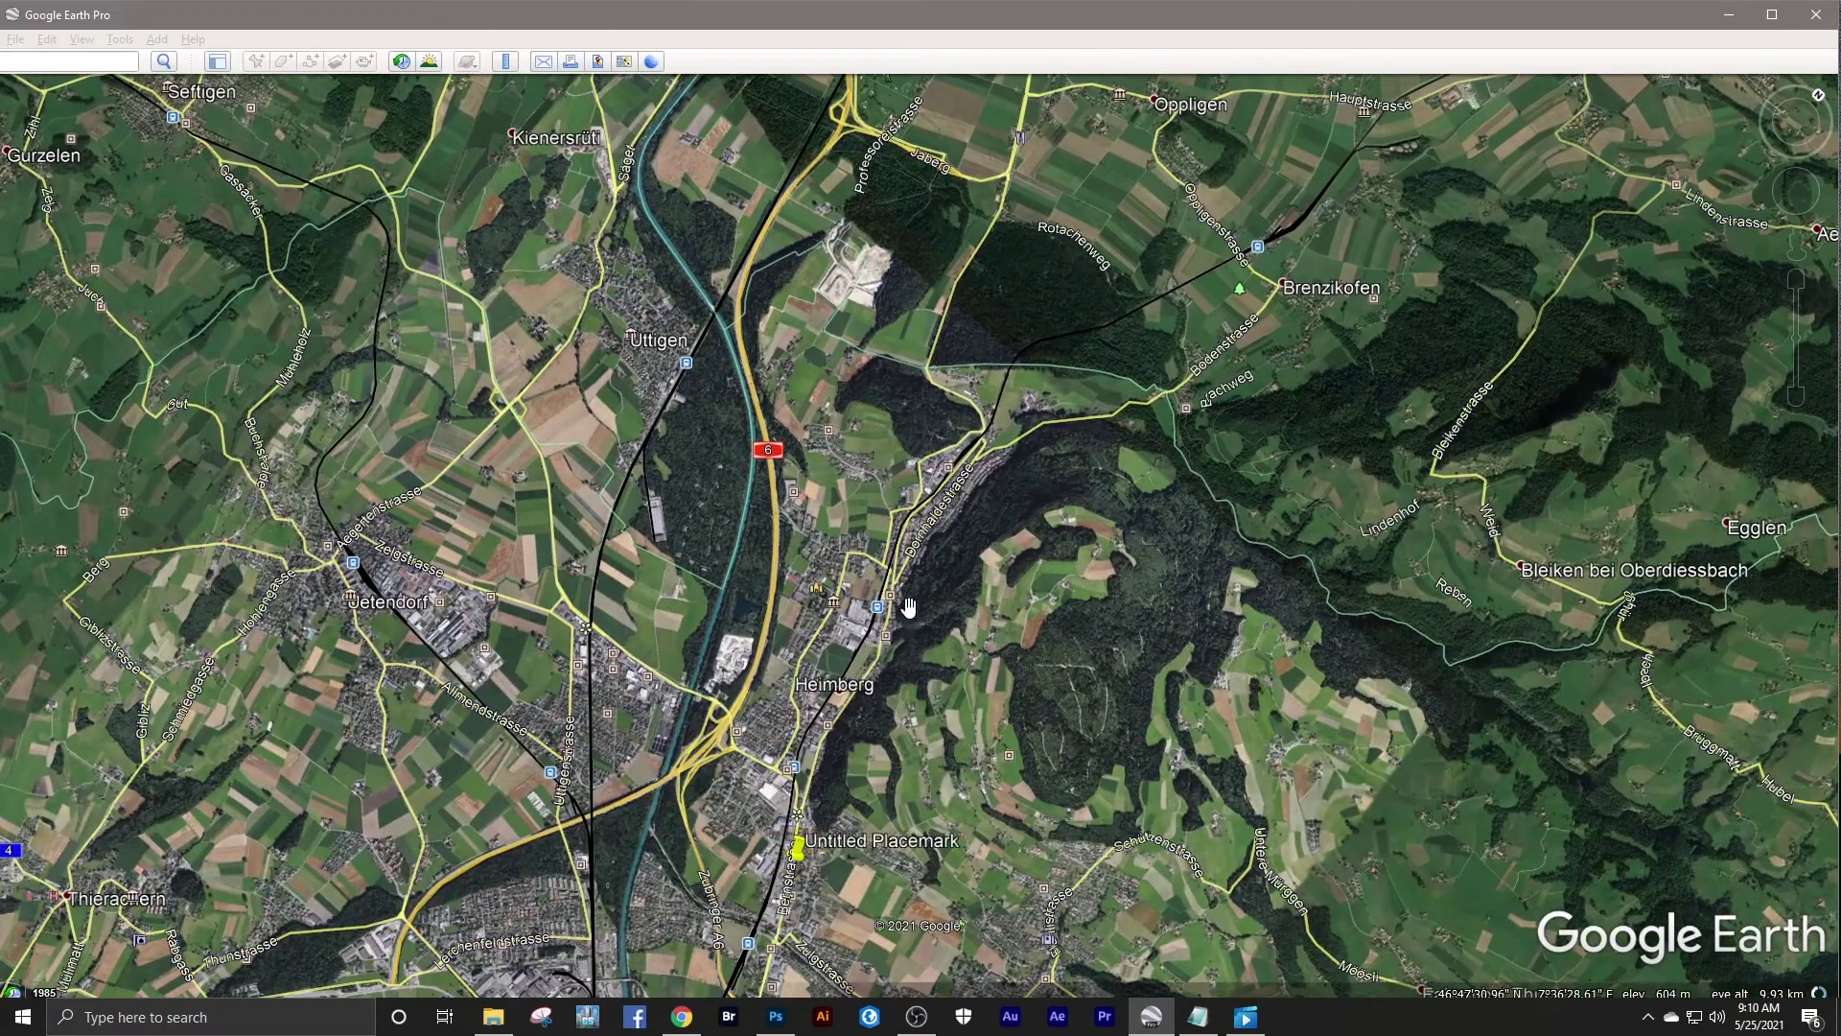
- Switch to Chrome, open the swisstopo Free Geodata page from the search results, and follow its link for downloading geodata
mouse_move(682, 1016)
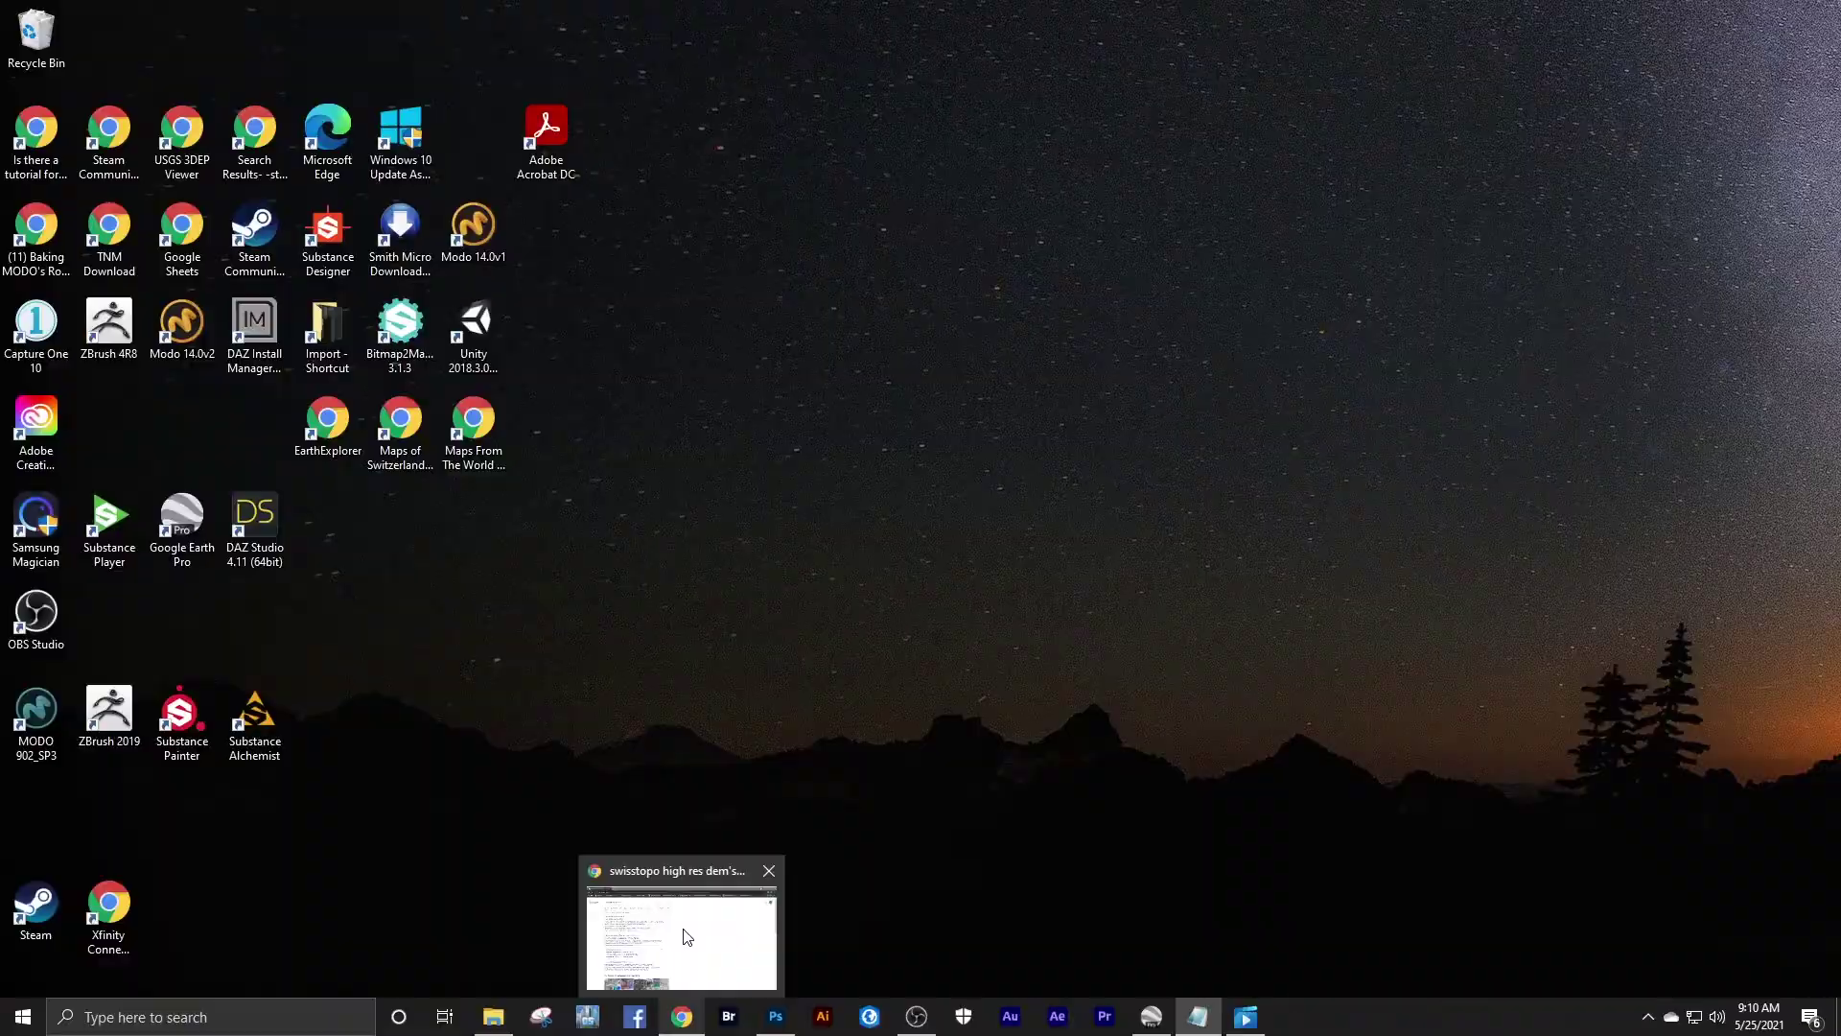
left_click(684, 938)
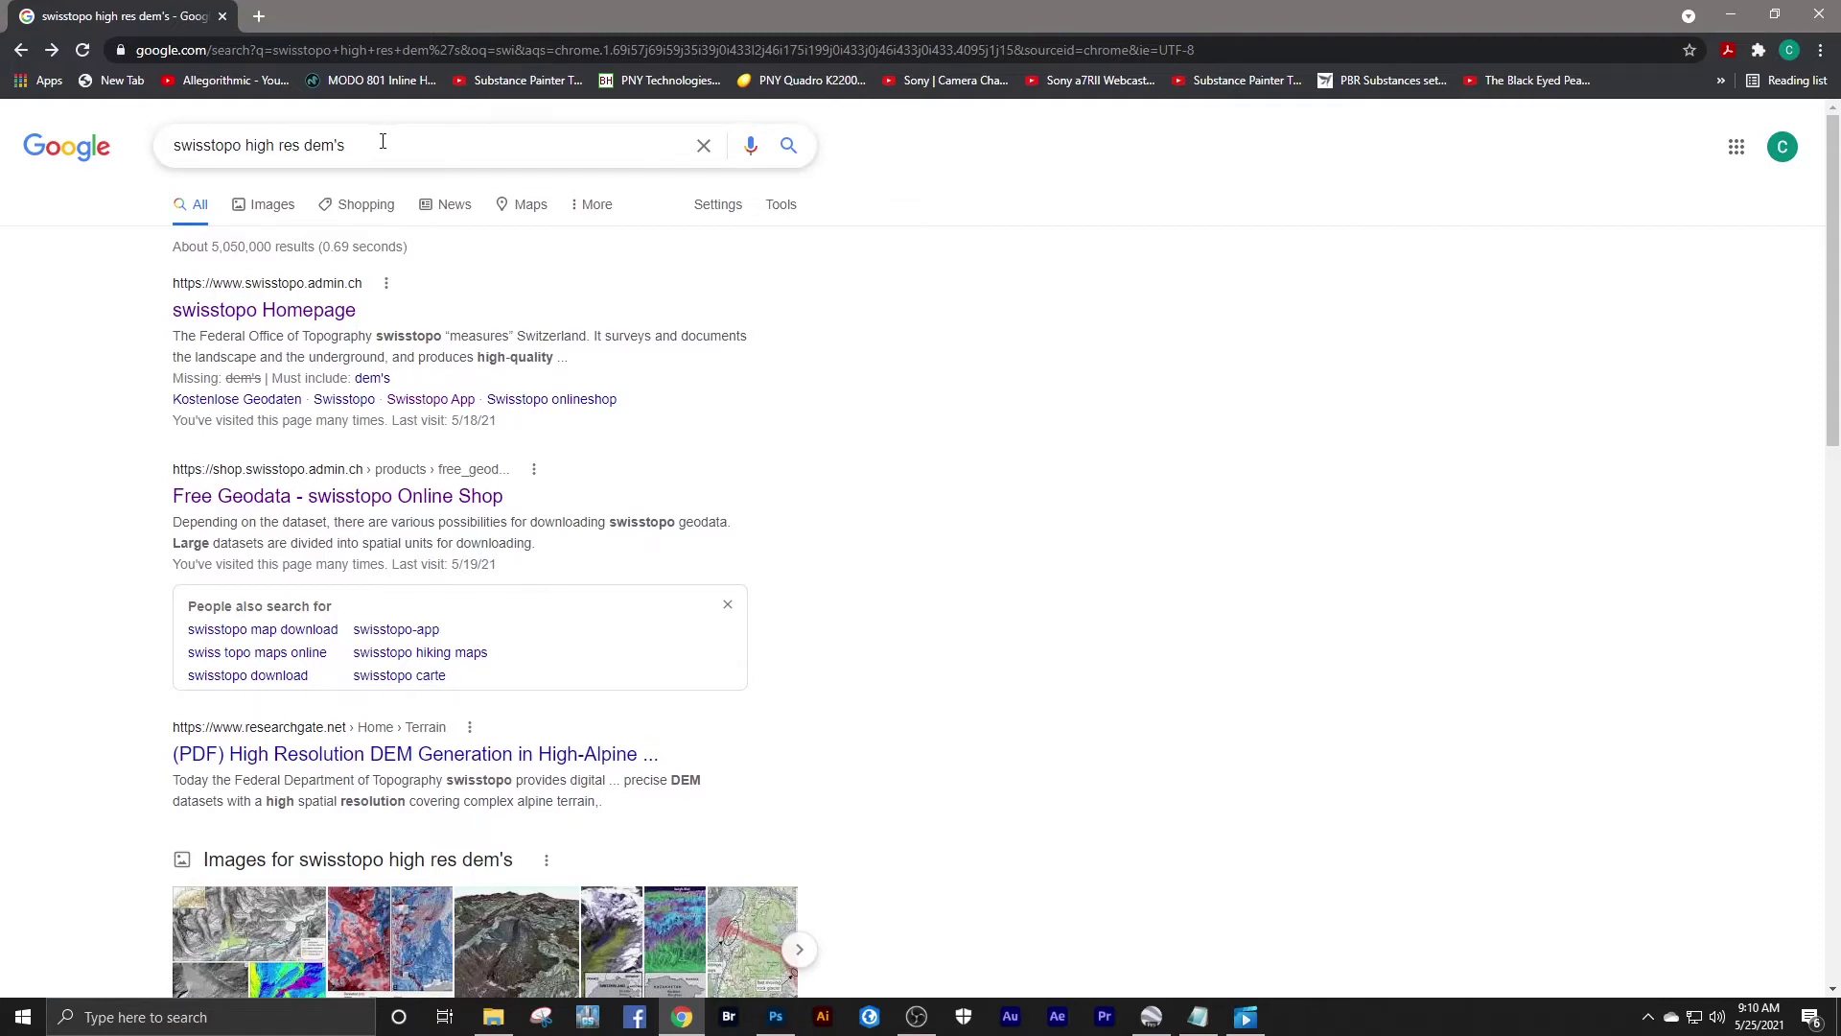
left_click(312, 509)
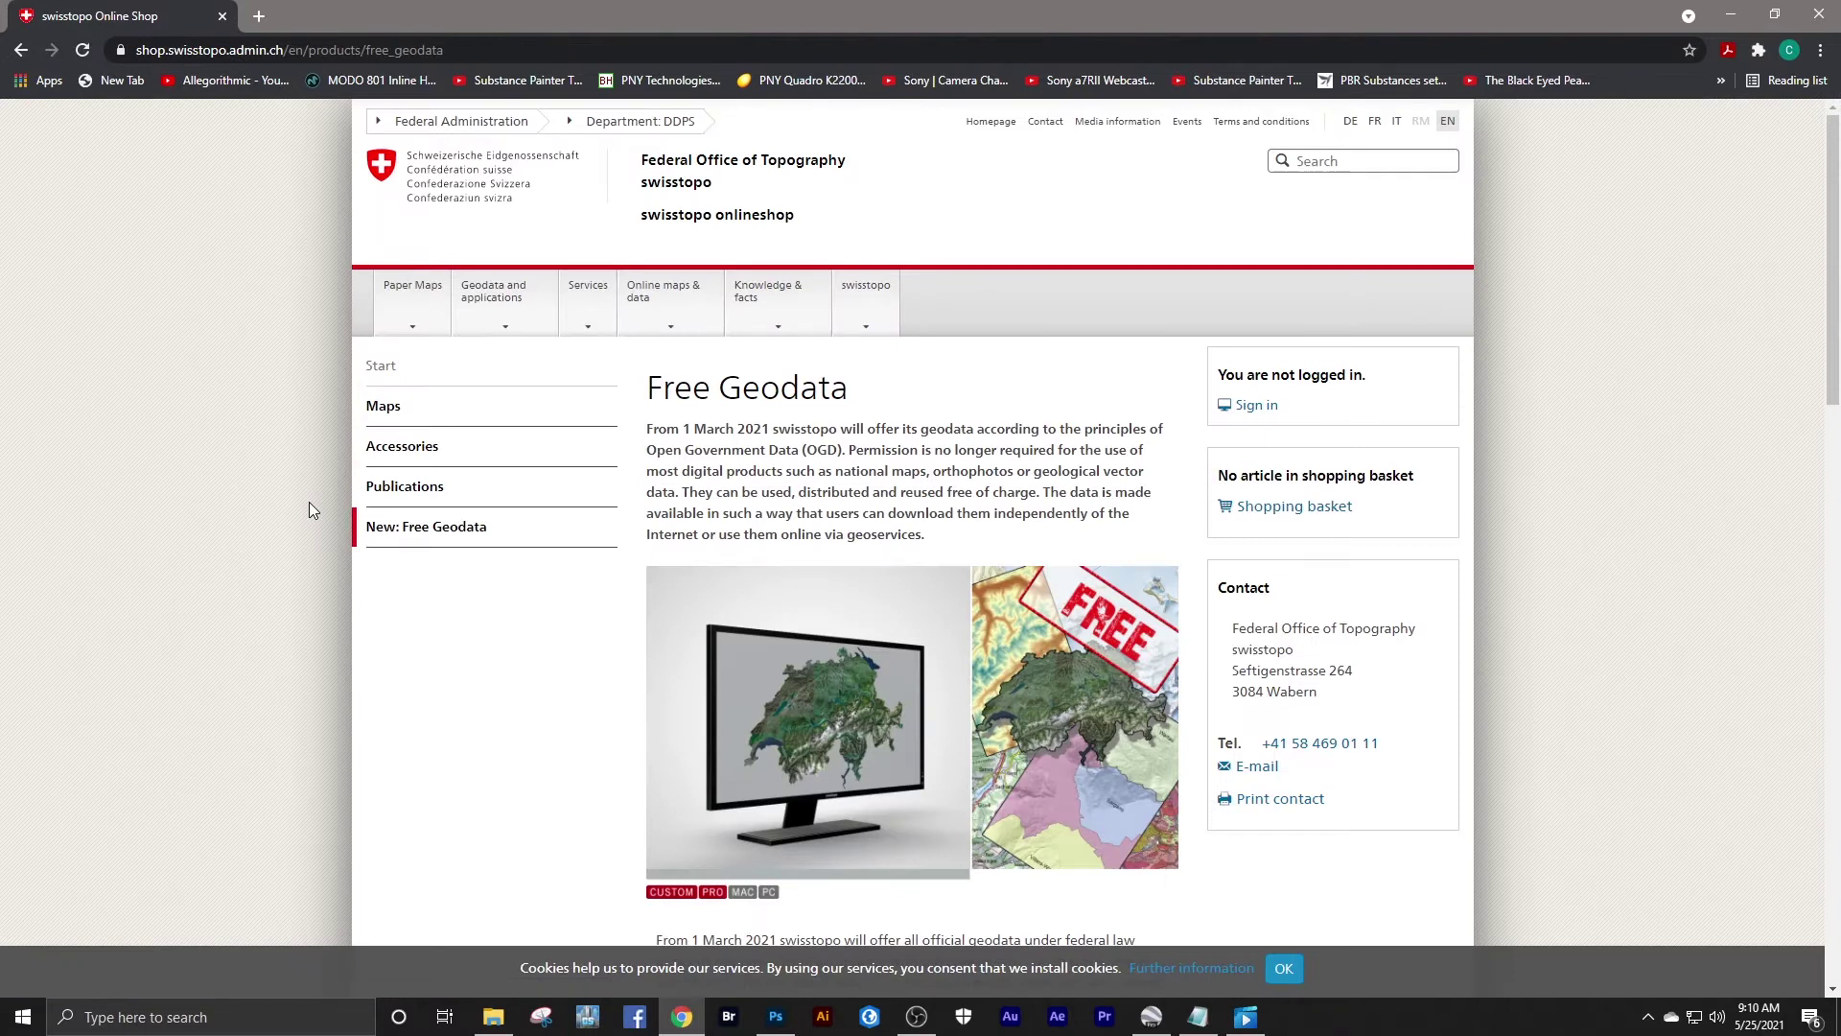
scroll(911, 448, "down", 9)
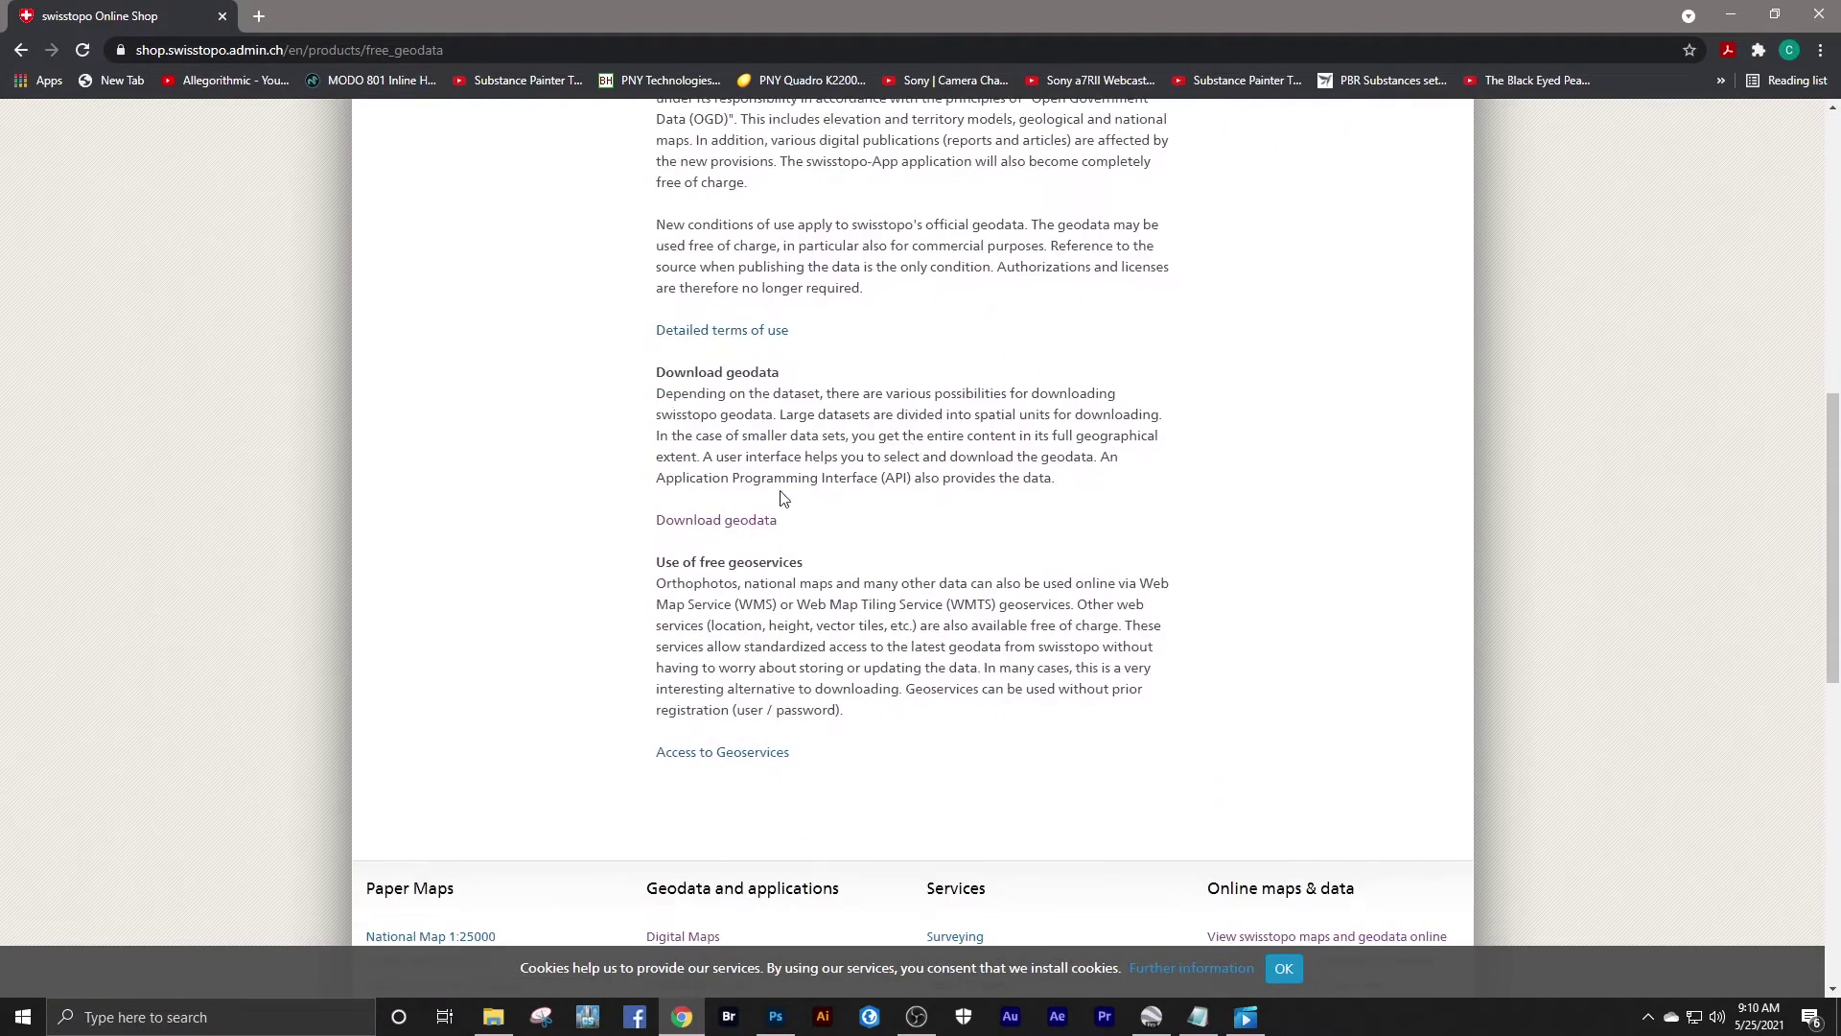
left_click(751, 521)
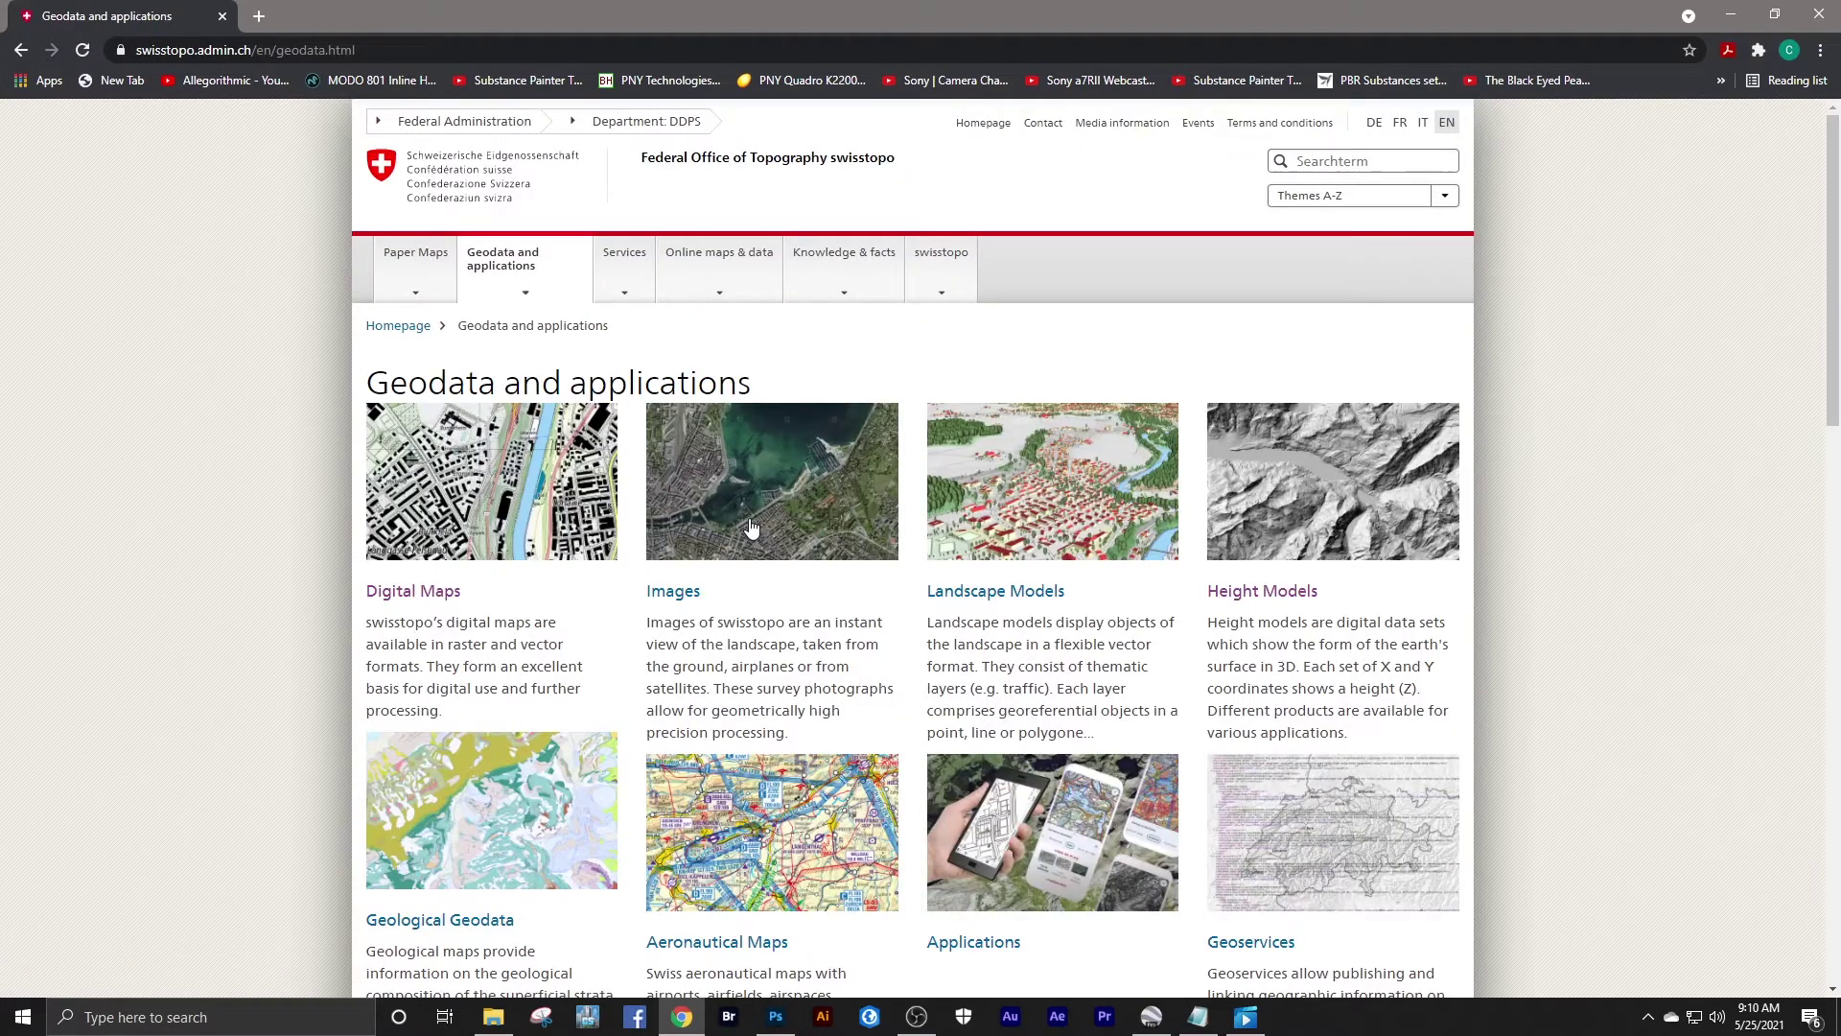
- Open the swissALTI3D product page under Height Models and go to its geodata access section
left_click(1302, 490)
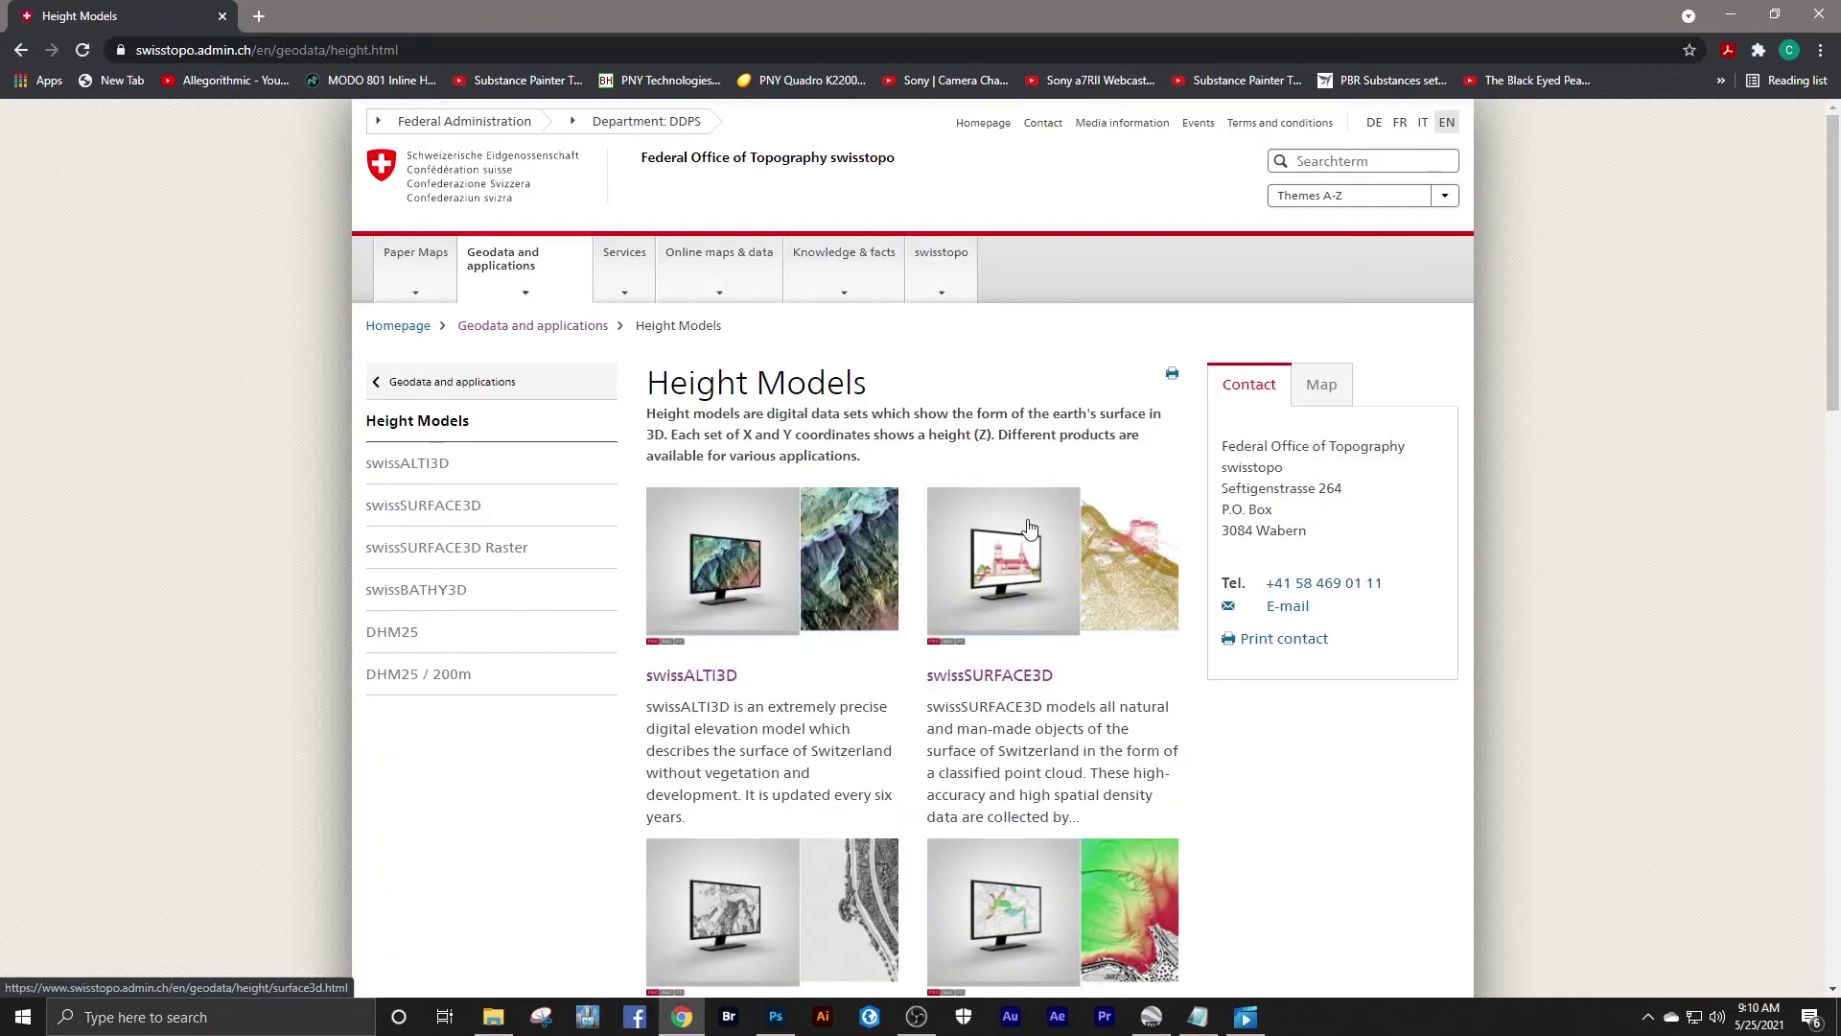
left_click(446, 467)
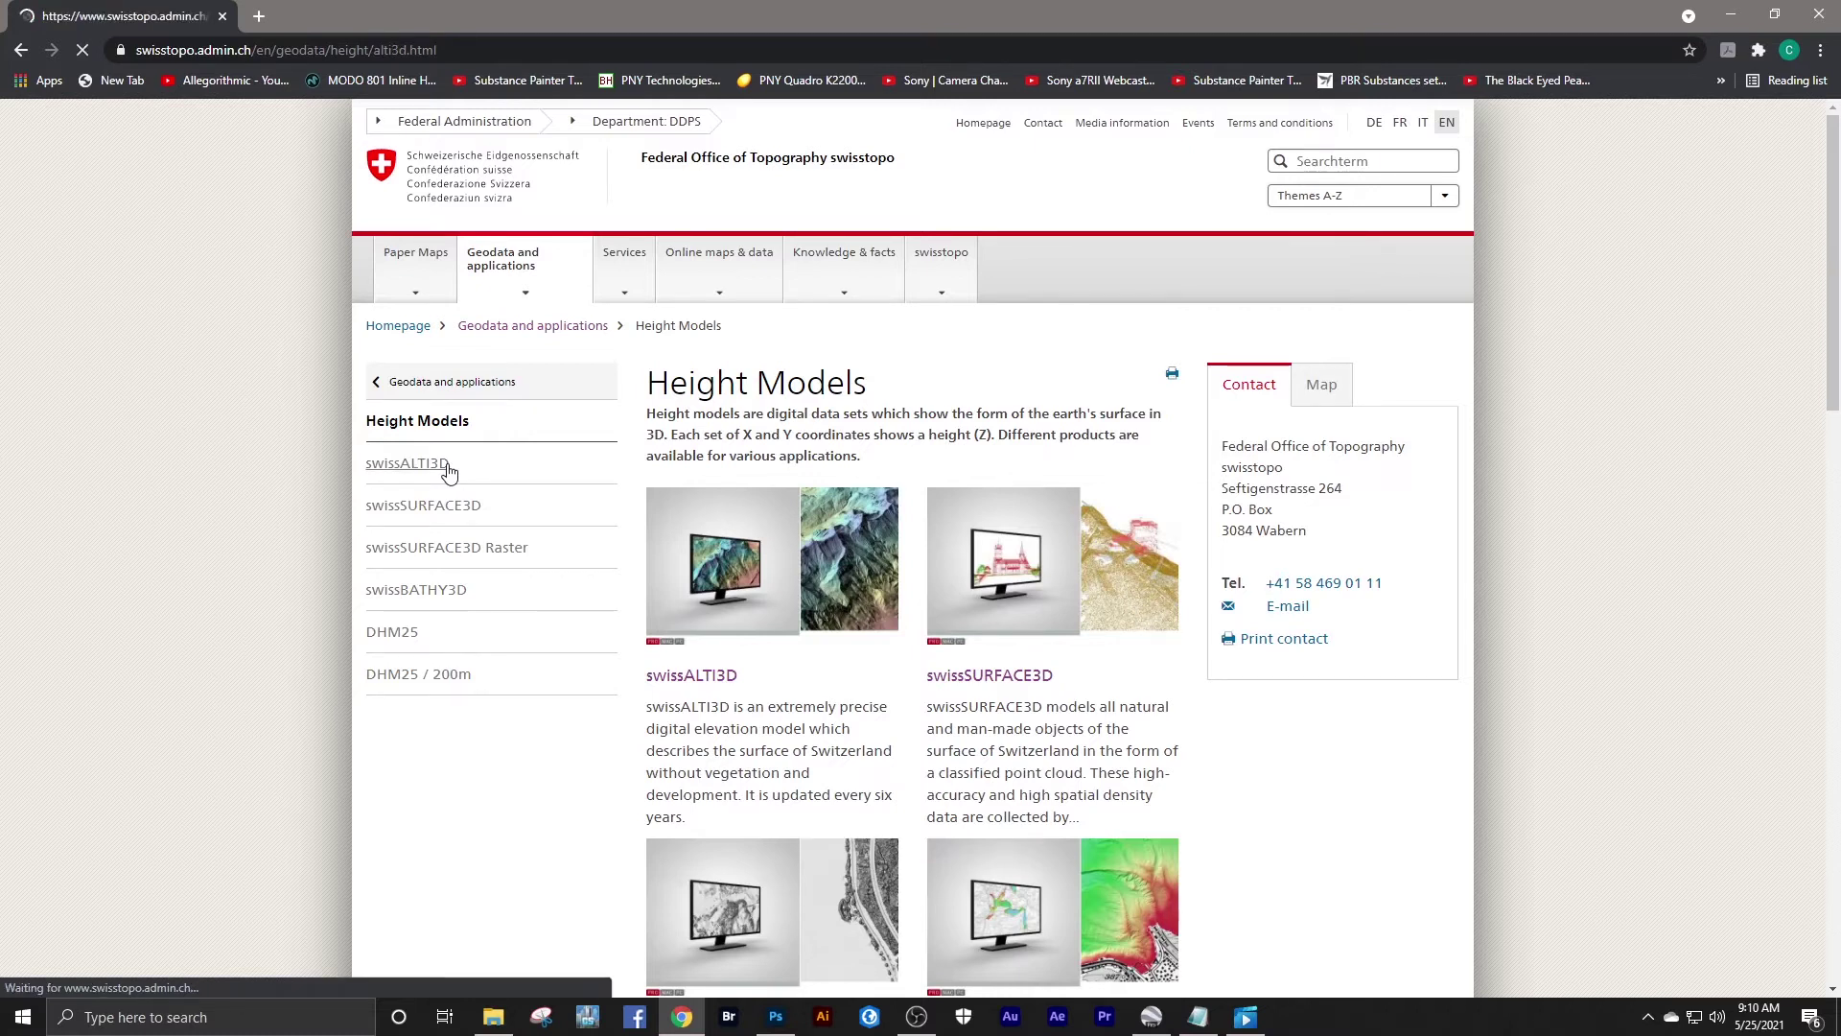
scroll(1026, 459, "down", 6)
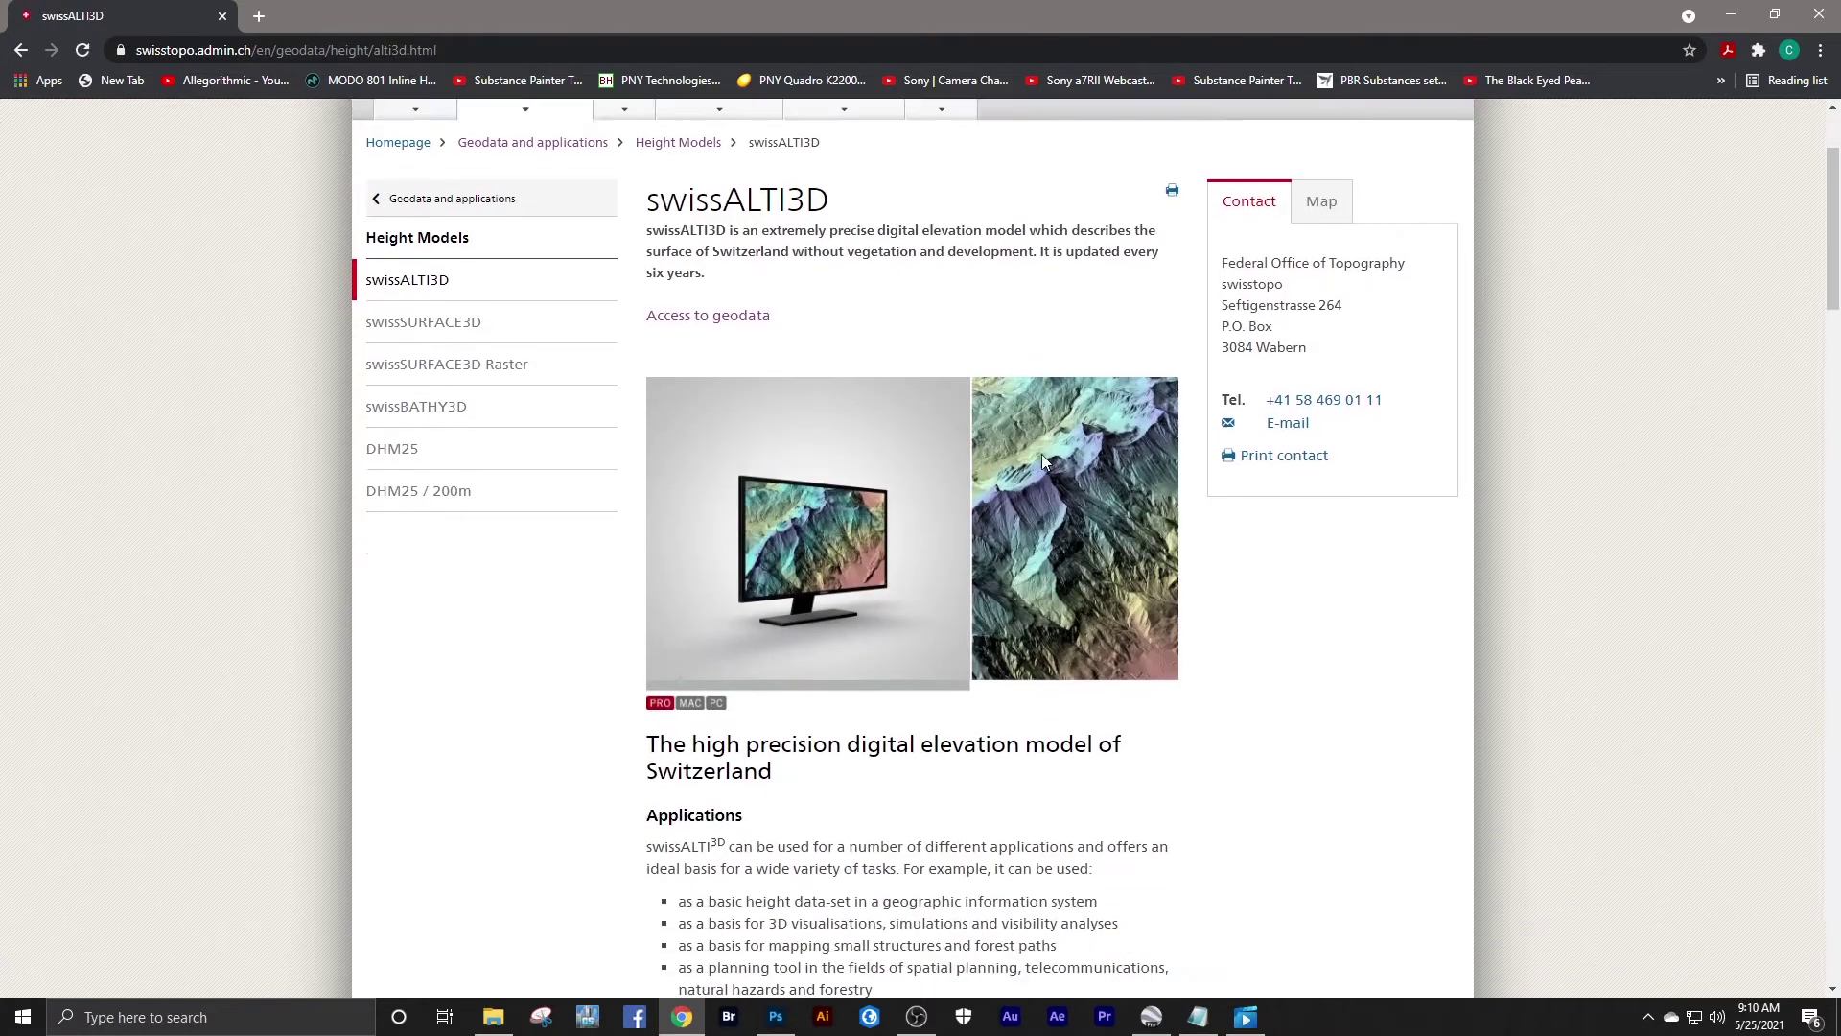
scroll(1044, 455, "down", 9)
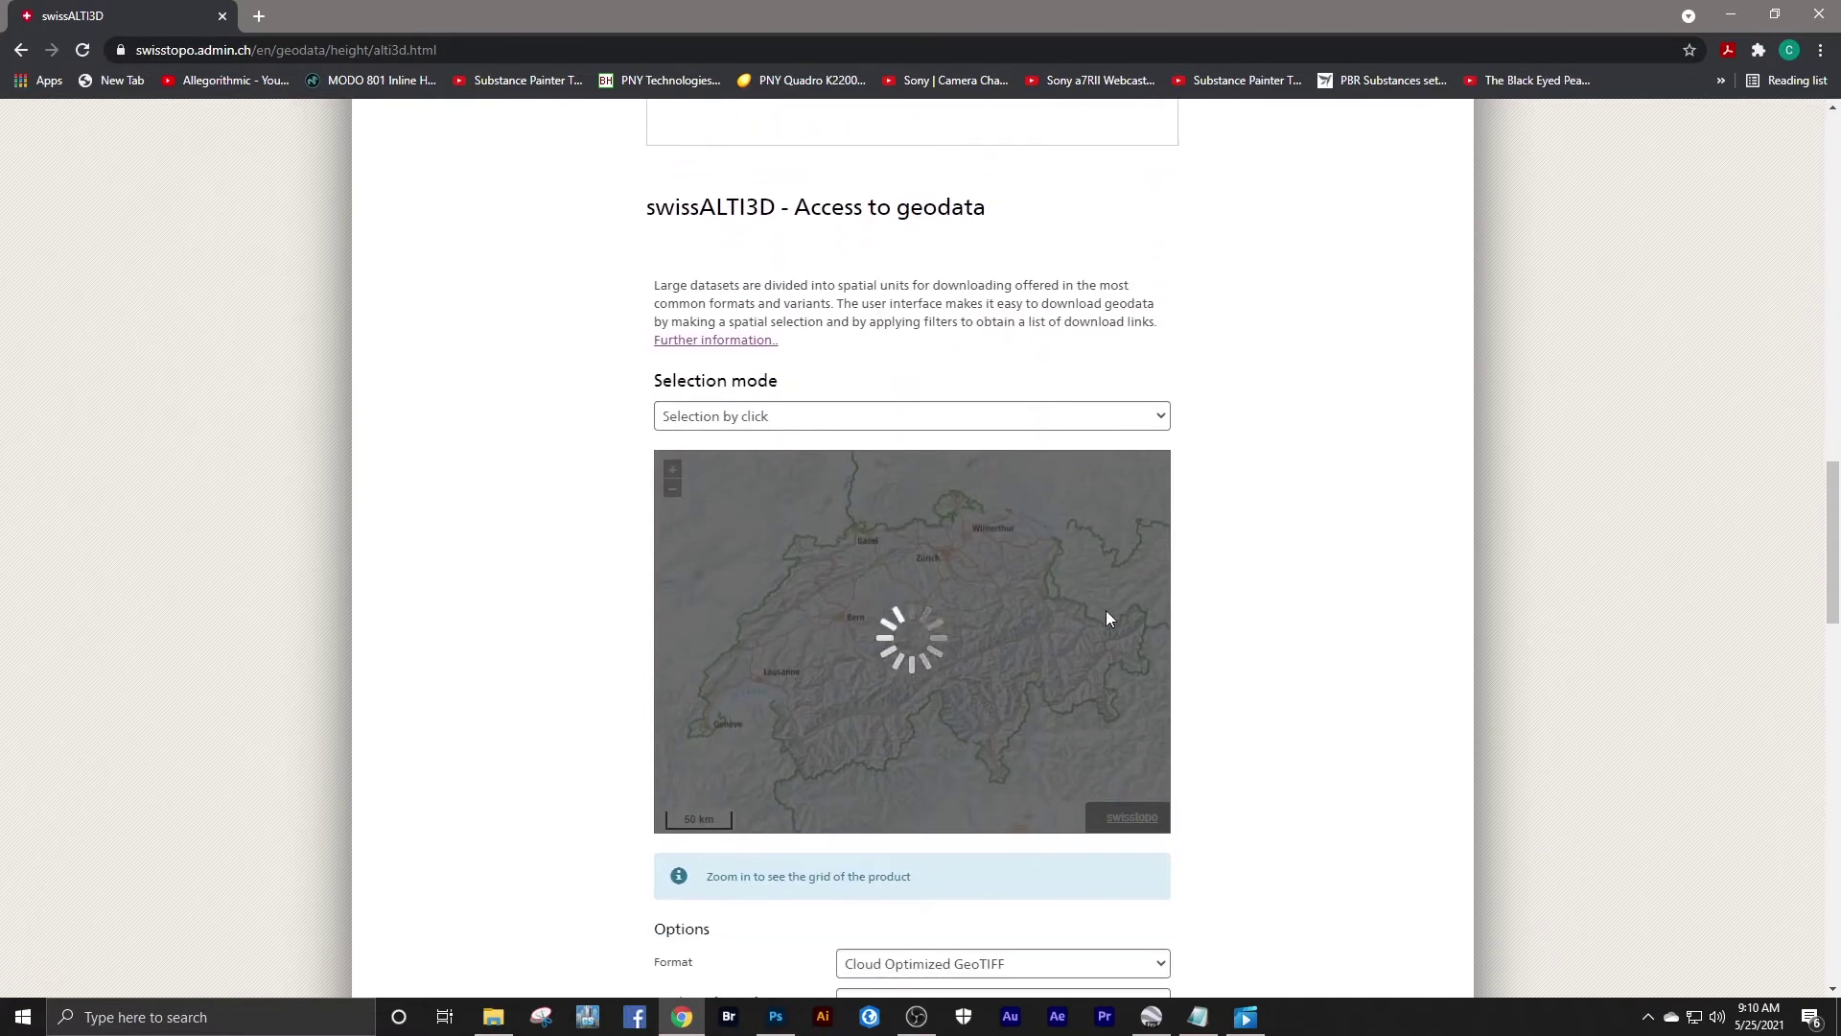
scroll(1216, 567, "down", 1)
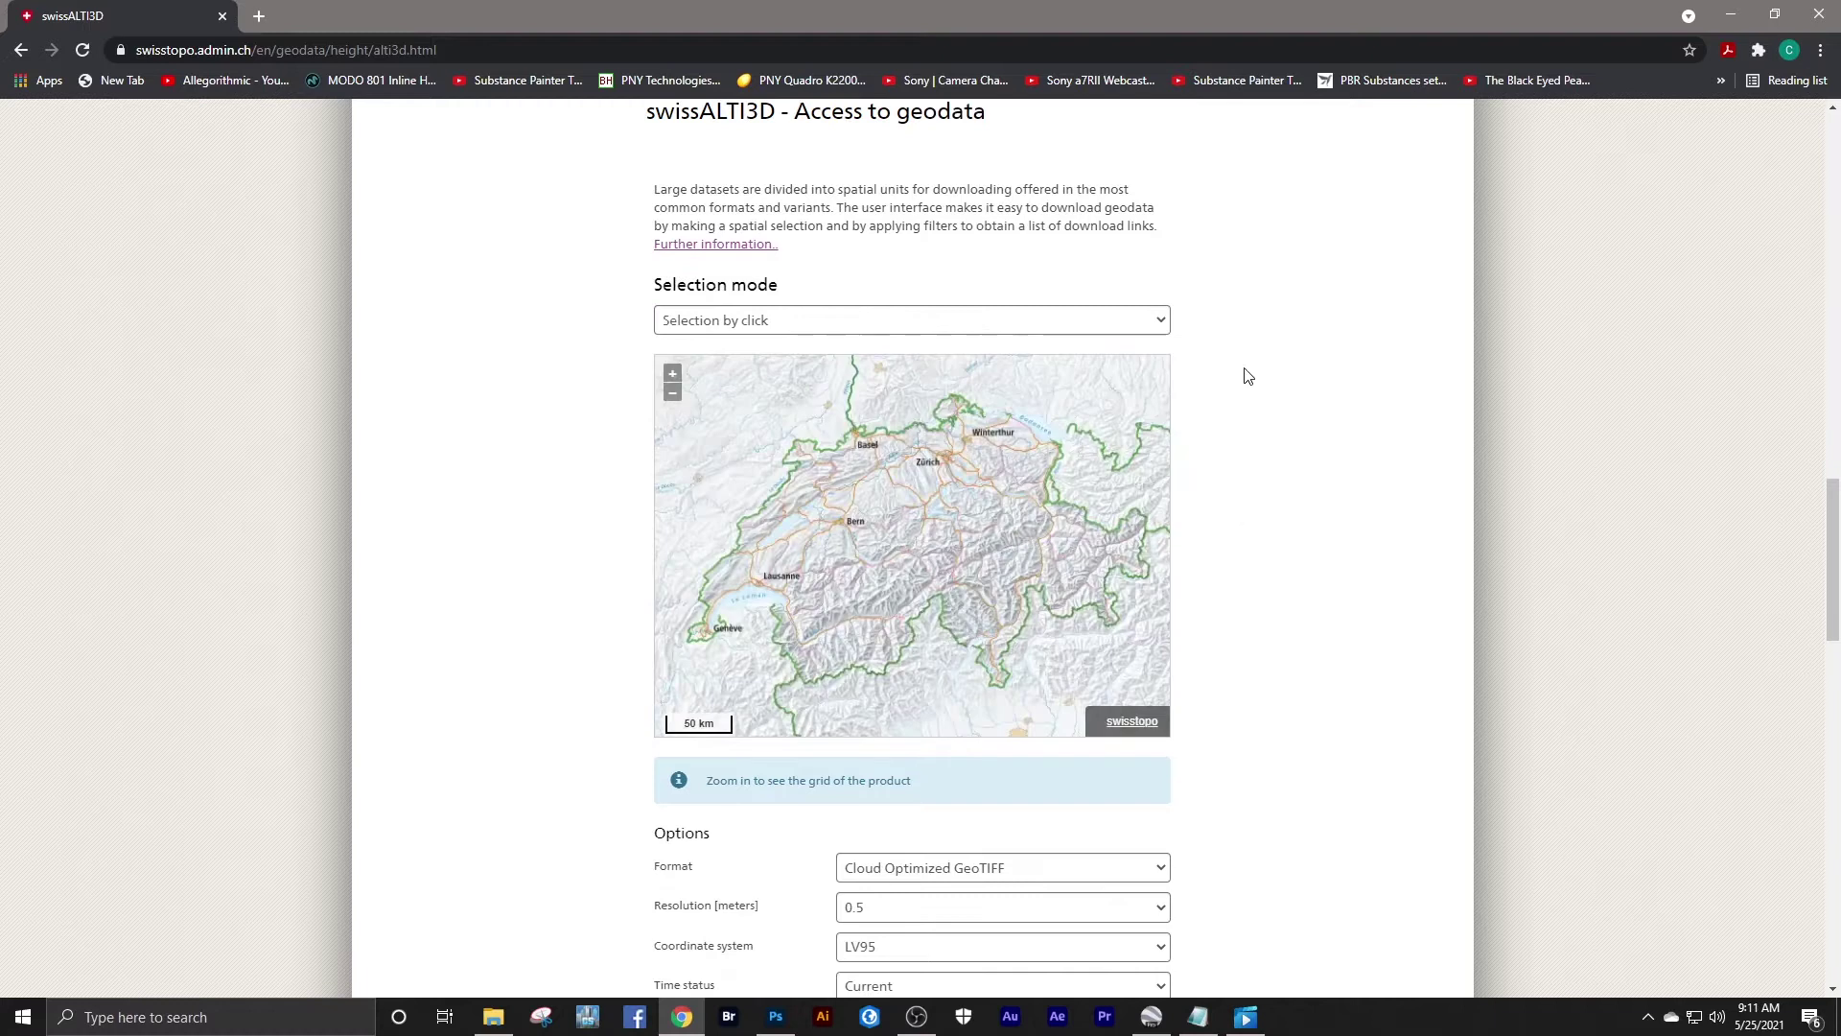
- Set the selection mode to Selection by polygon and the resolution to 2.0 meters
left_click(1158, 324)
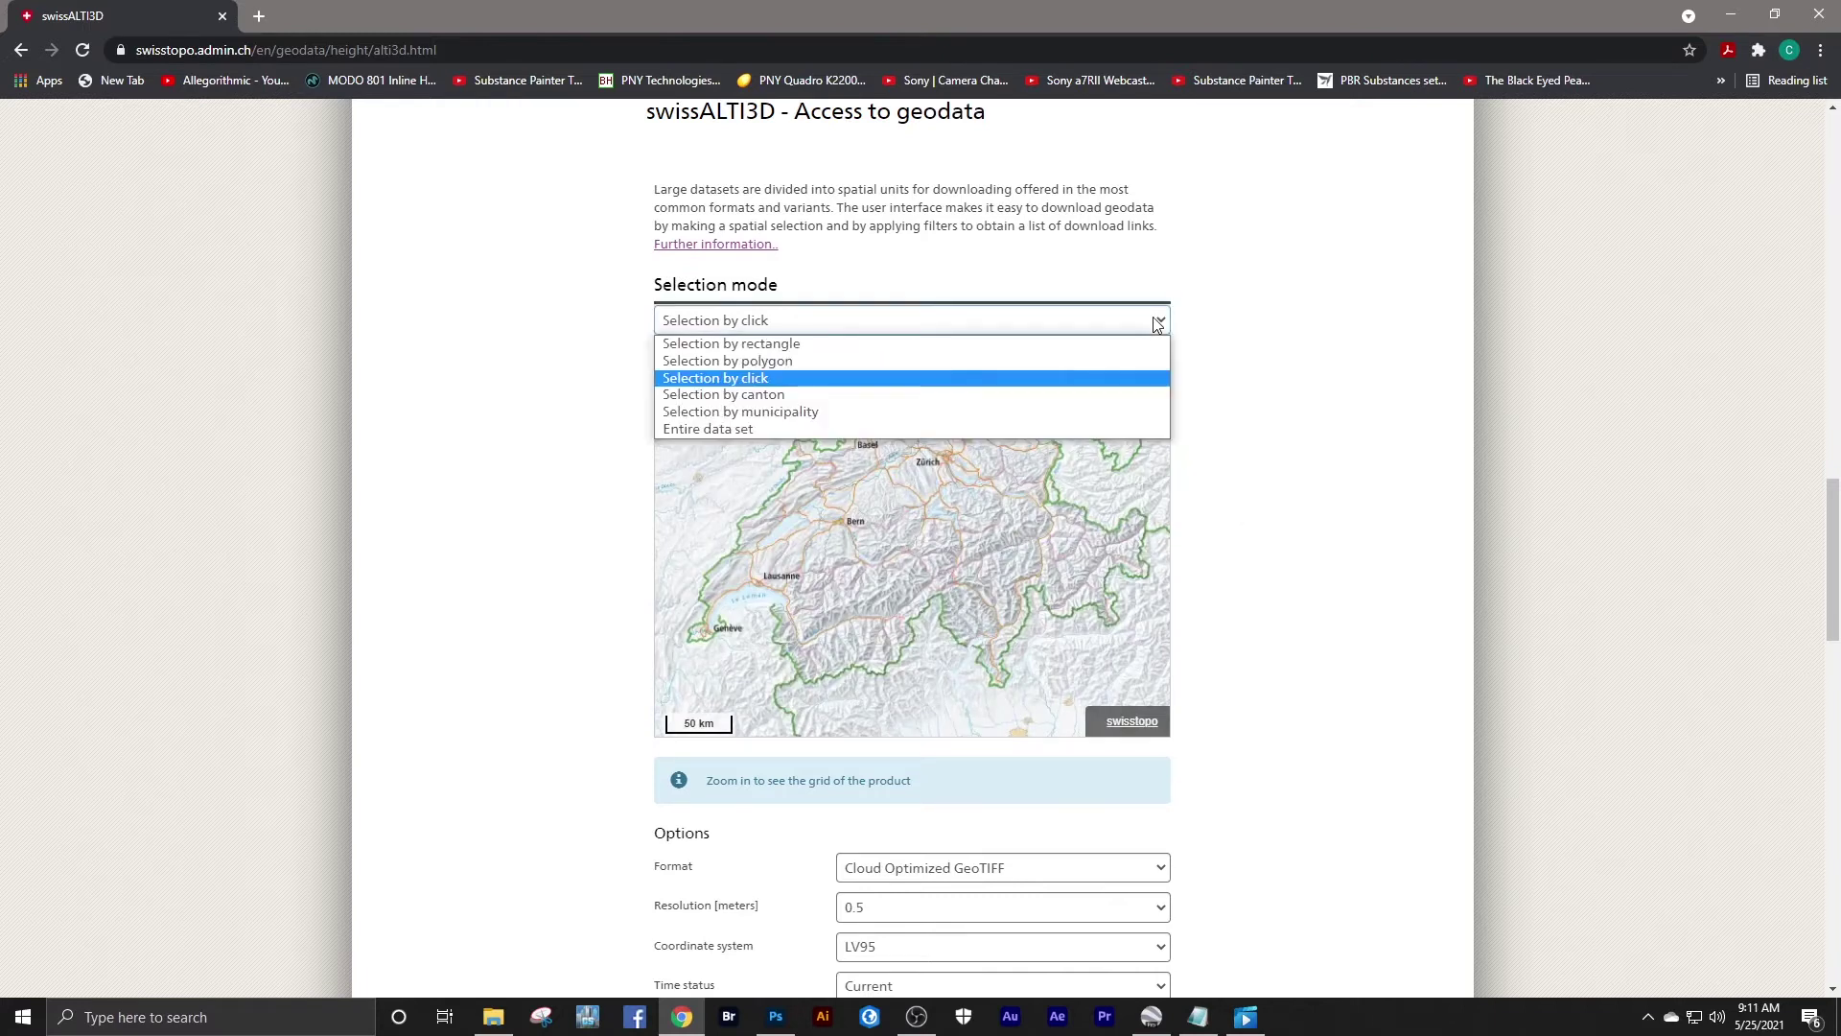
left_click(818, 363)
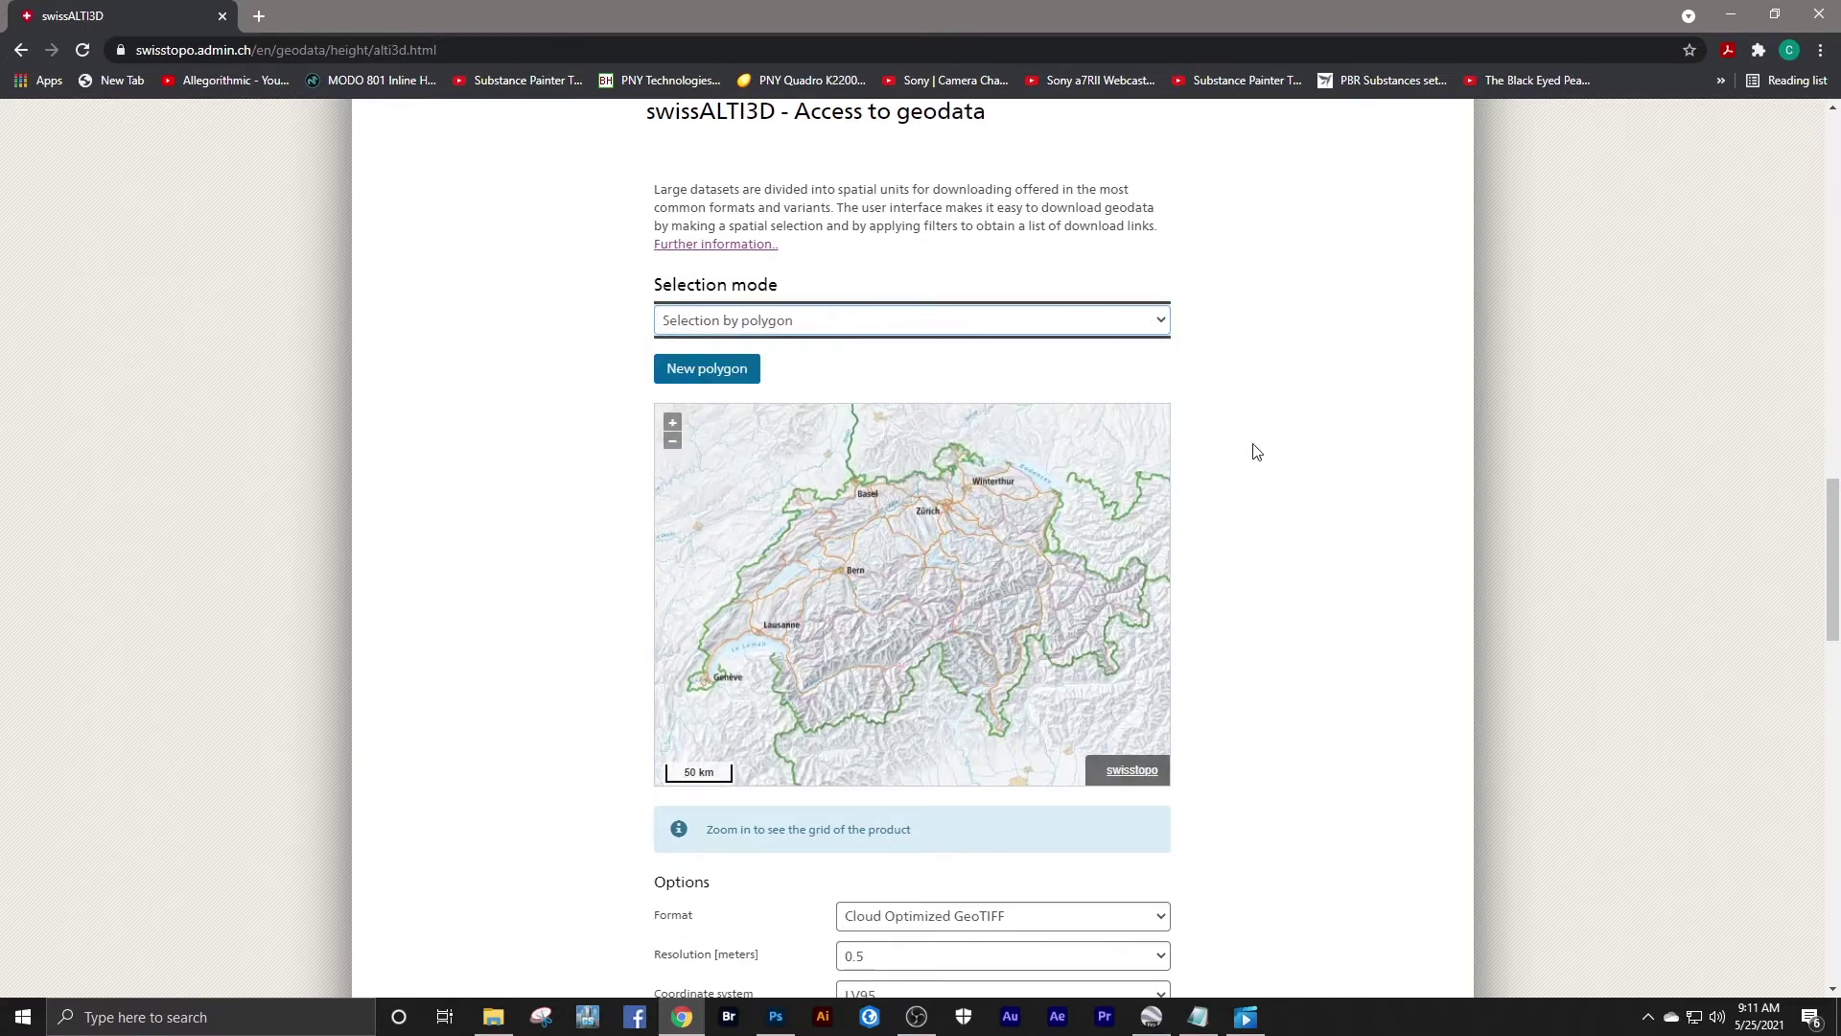
scroll(1257, 452, "down", 2)
left_click(1120, 767)
left_click(908, 790)
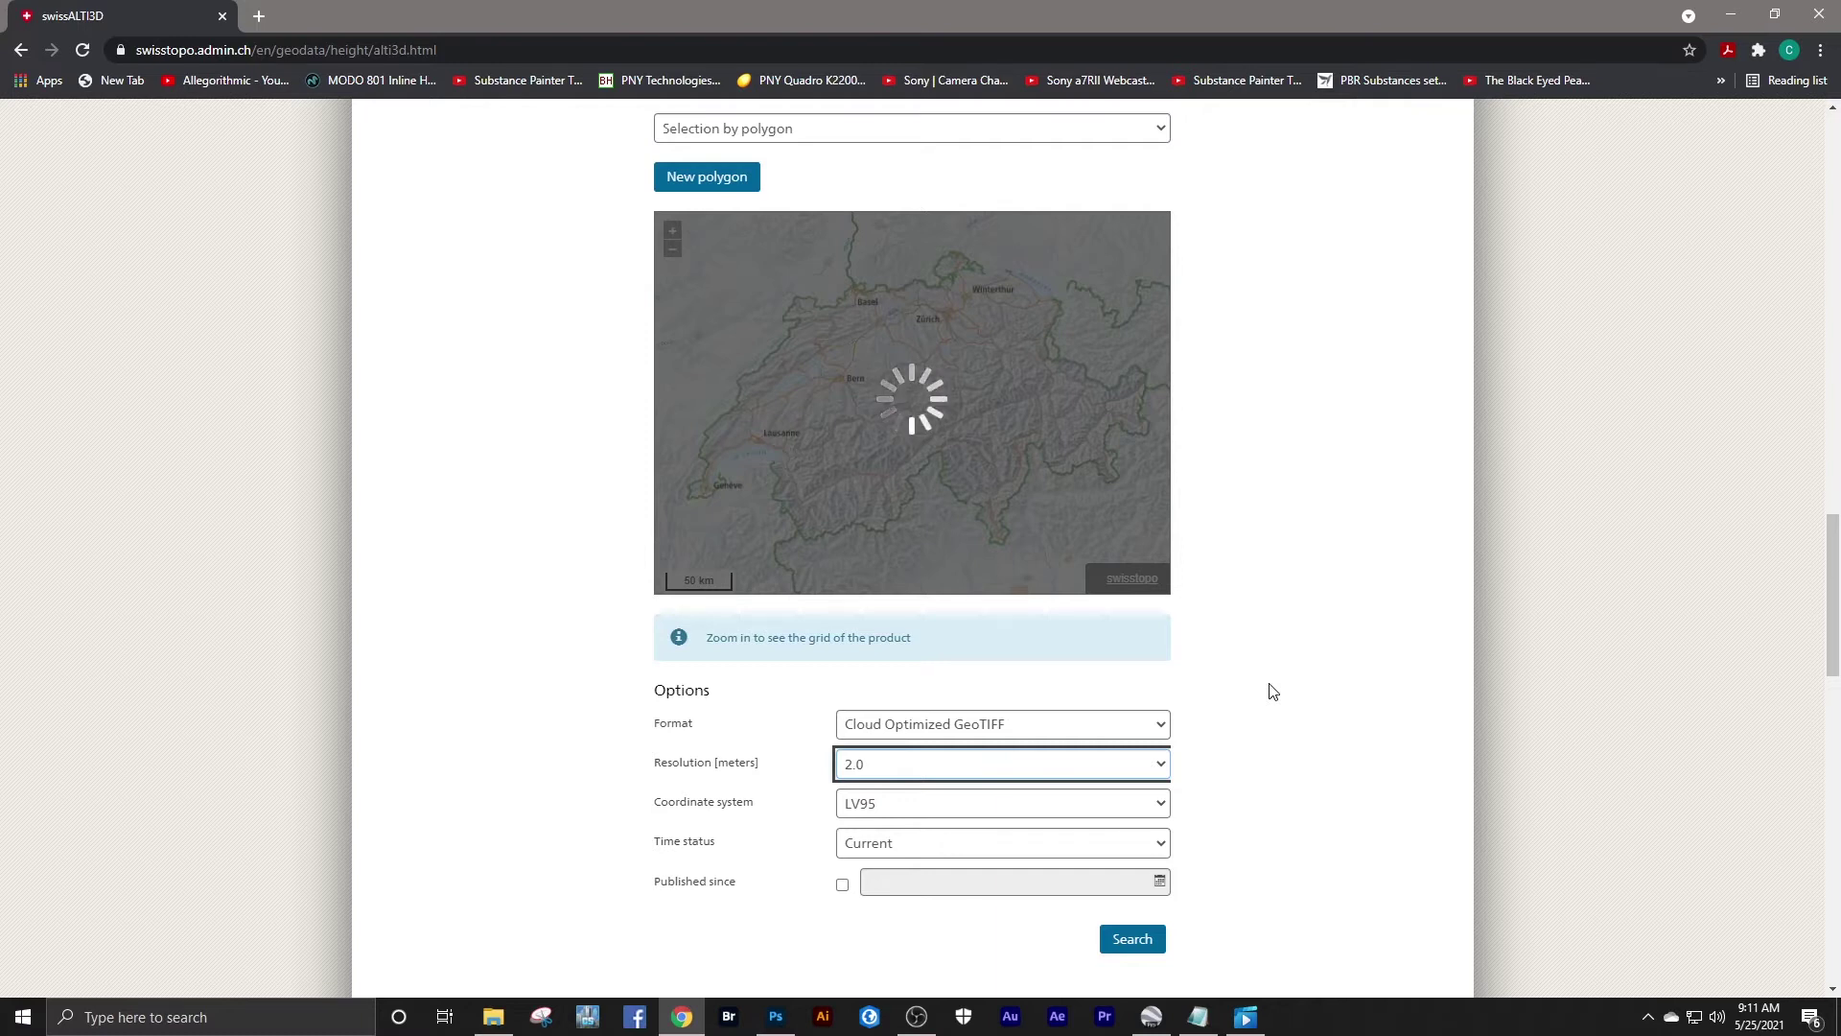
- Draw a rectangular selection polygon of 6 by 4 grid squares over the Thun end of Lake Thun, covering Hilterfingen and Oberhofen
scroll(1273, 692, "up", 1)
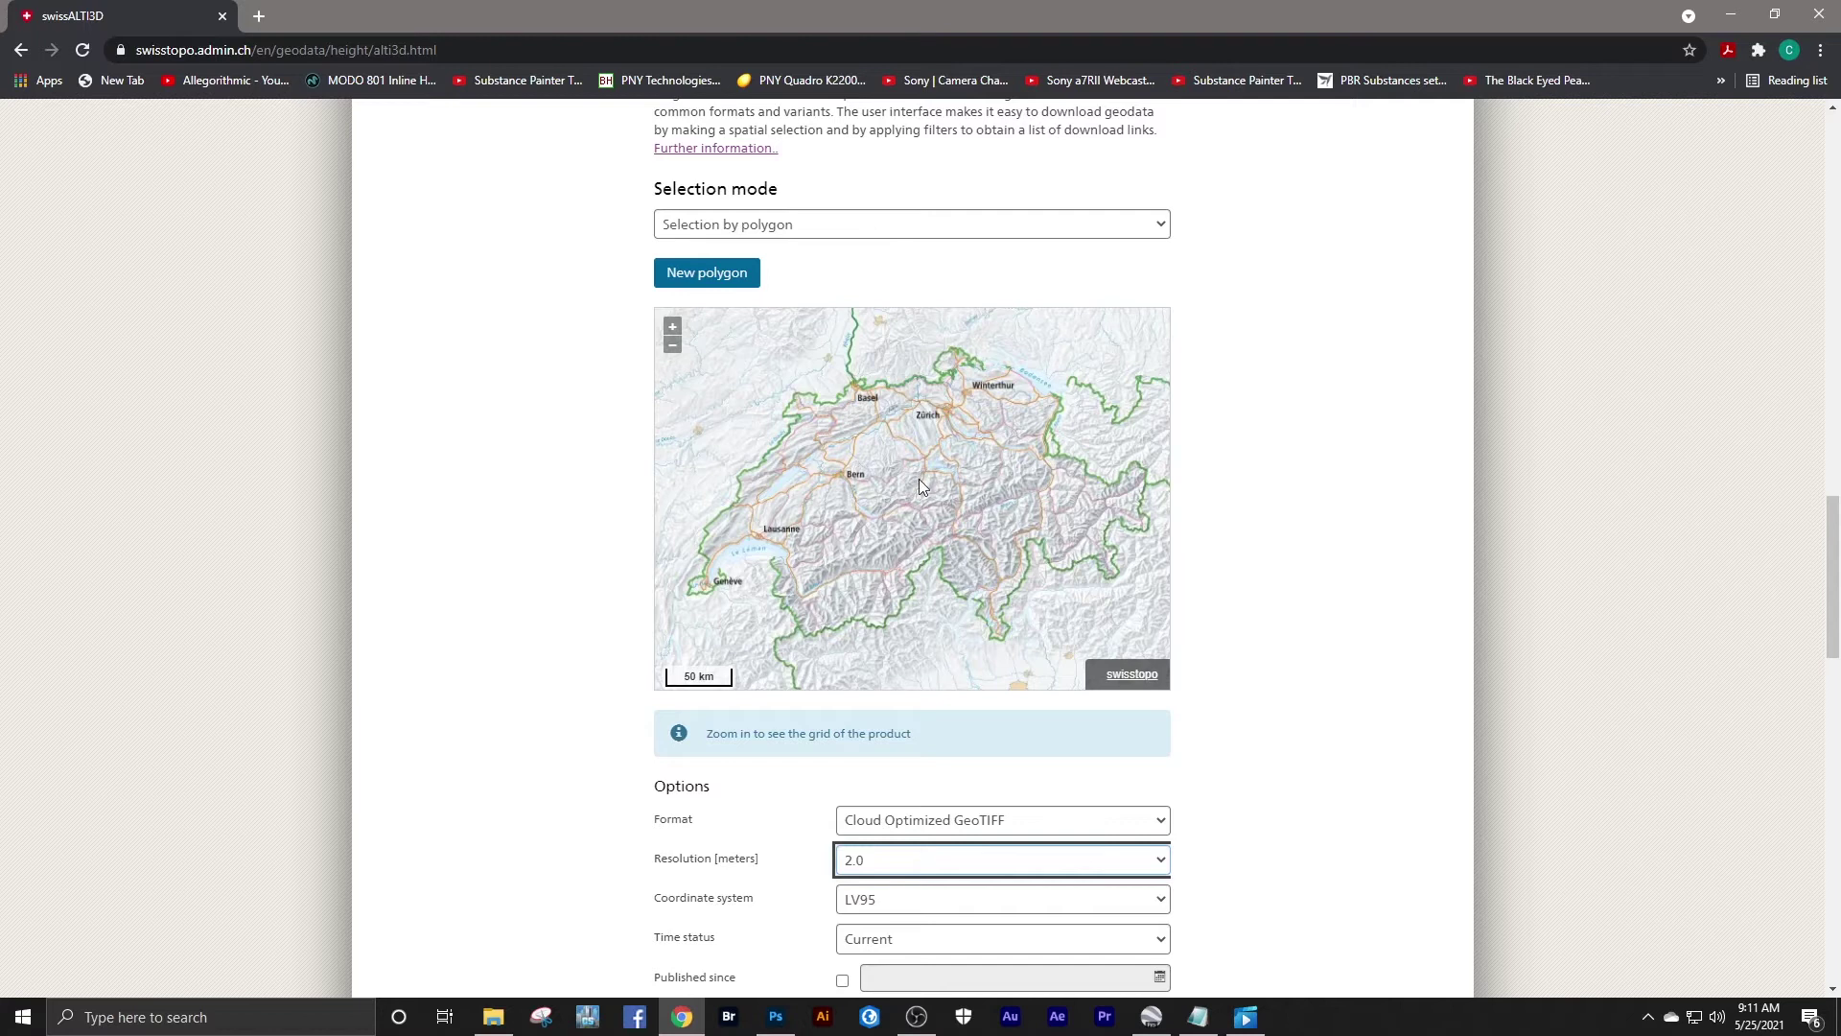
scroll(929, 499, "up", 3)
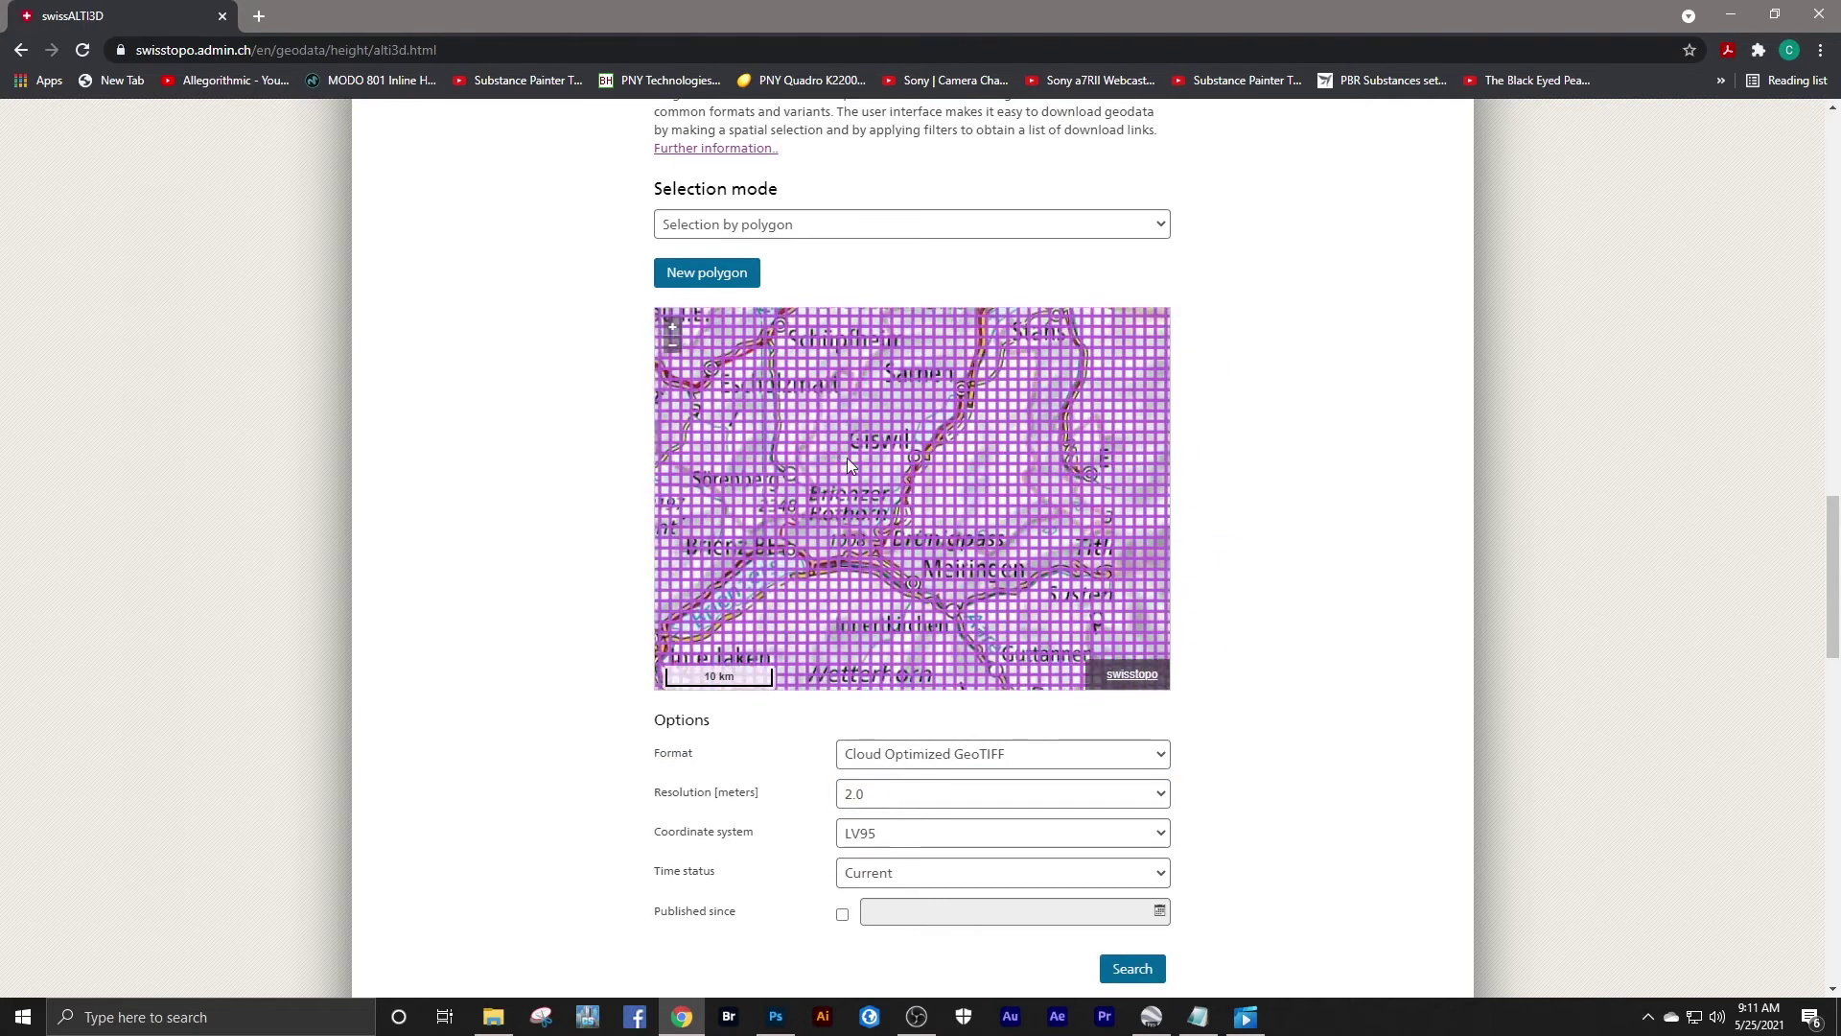
scroll(969, 487, "down", 2)
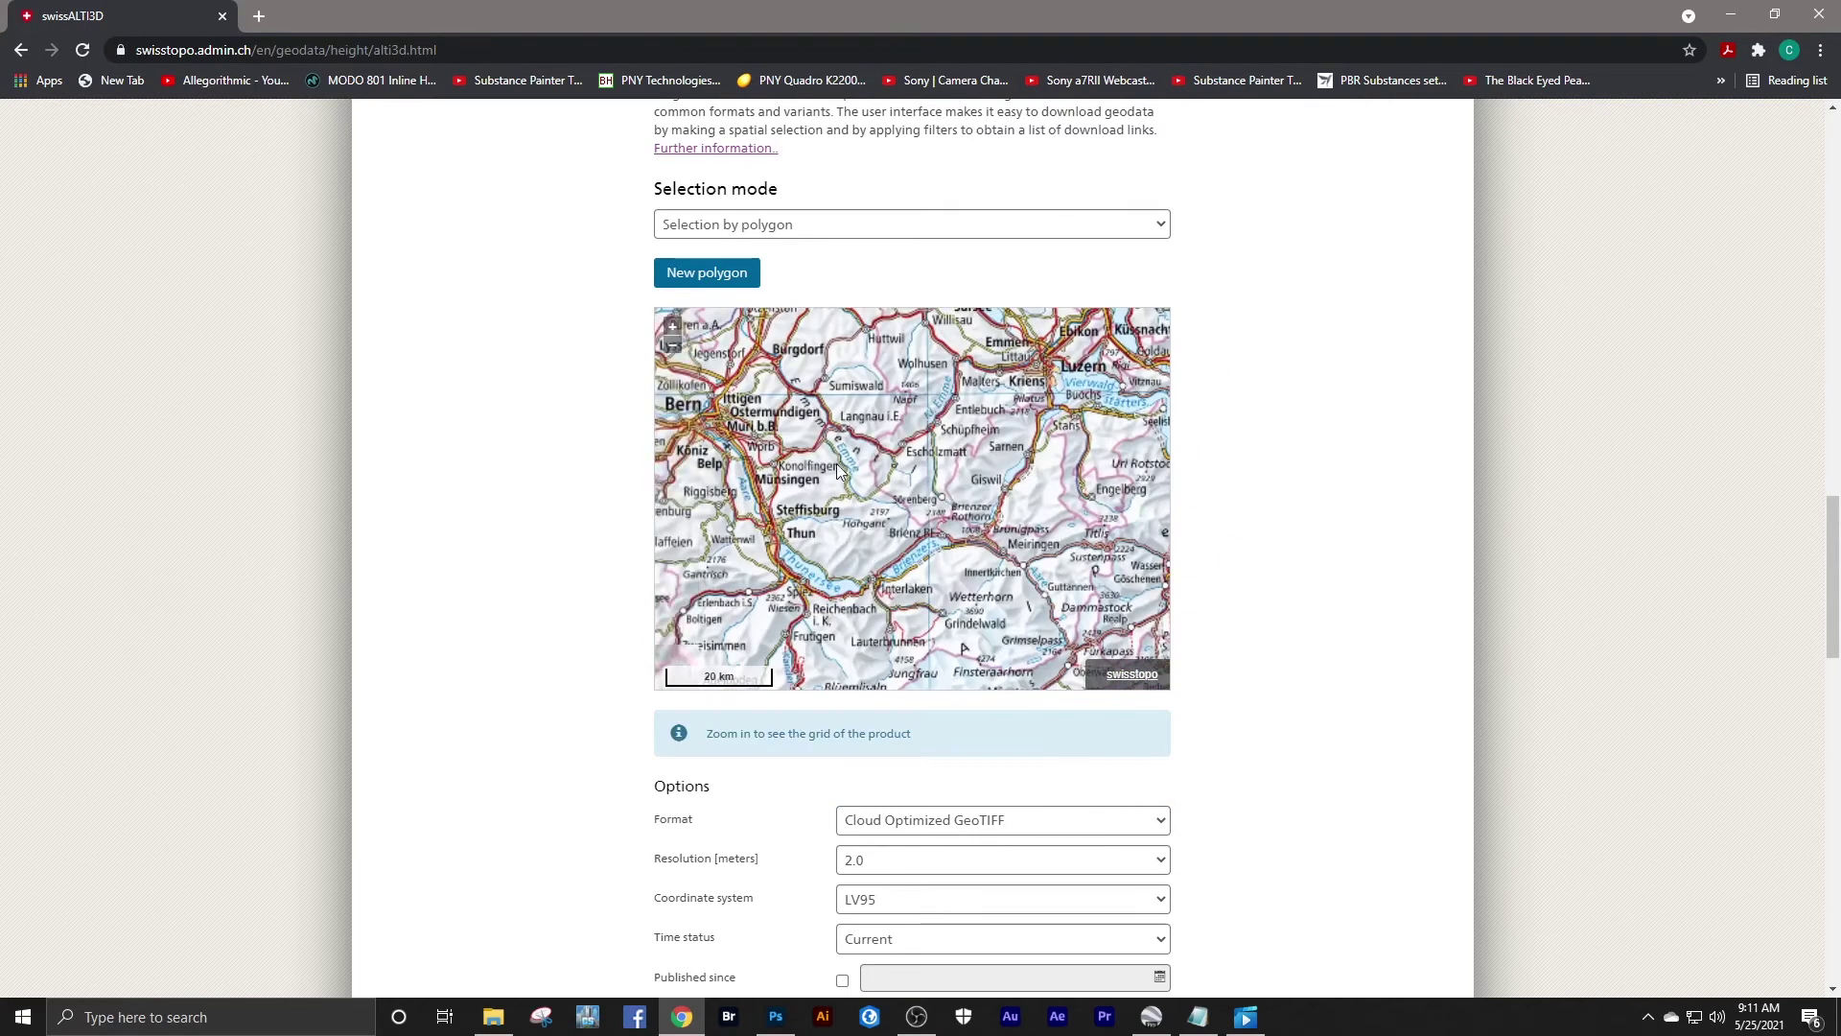
scroll(785, 558, "up", 2)
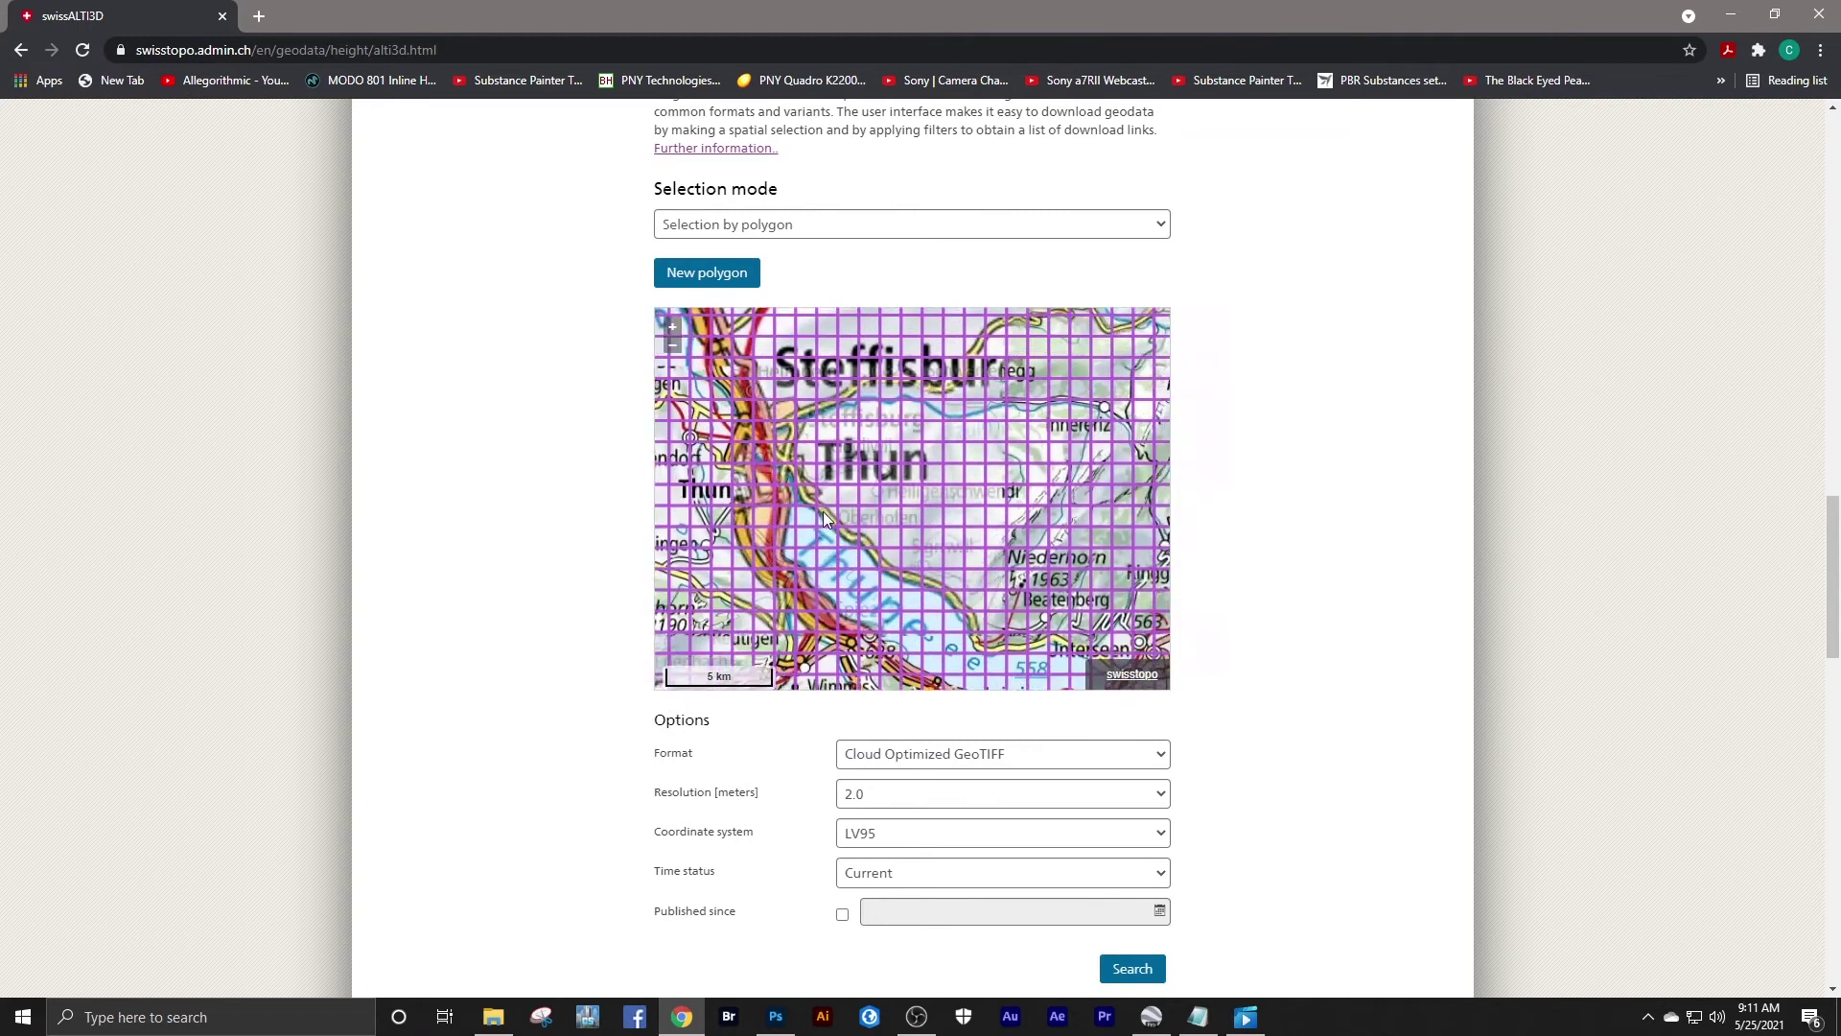
scroll(873, 459, "up", 2)
scroll(873, 459, "down", 2)
scroll(873, 459, "up", 1)
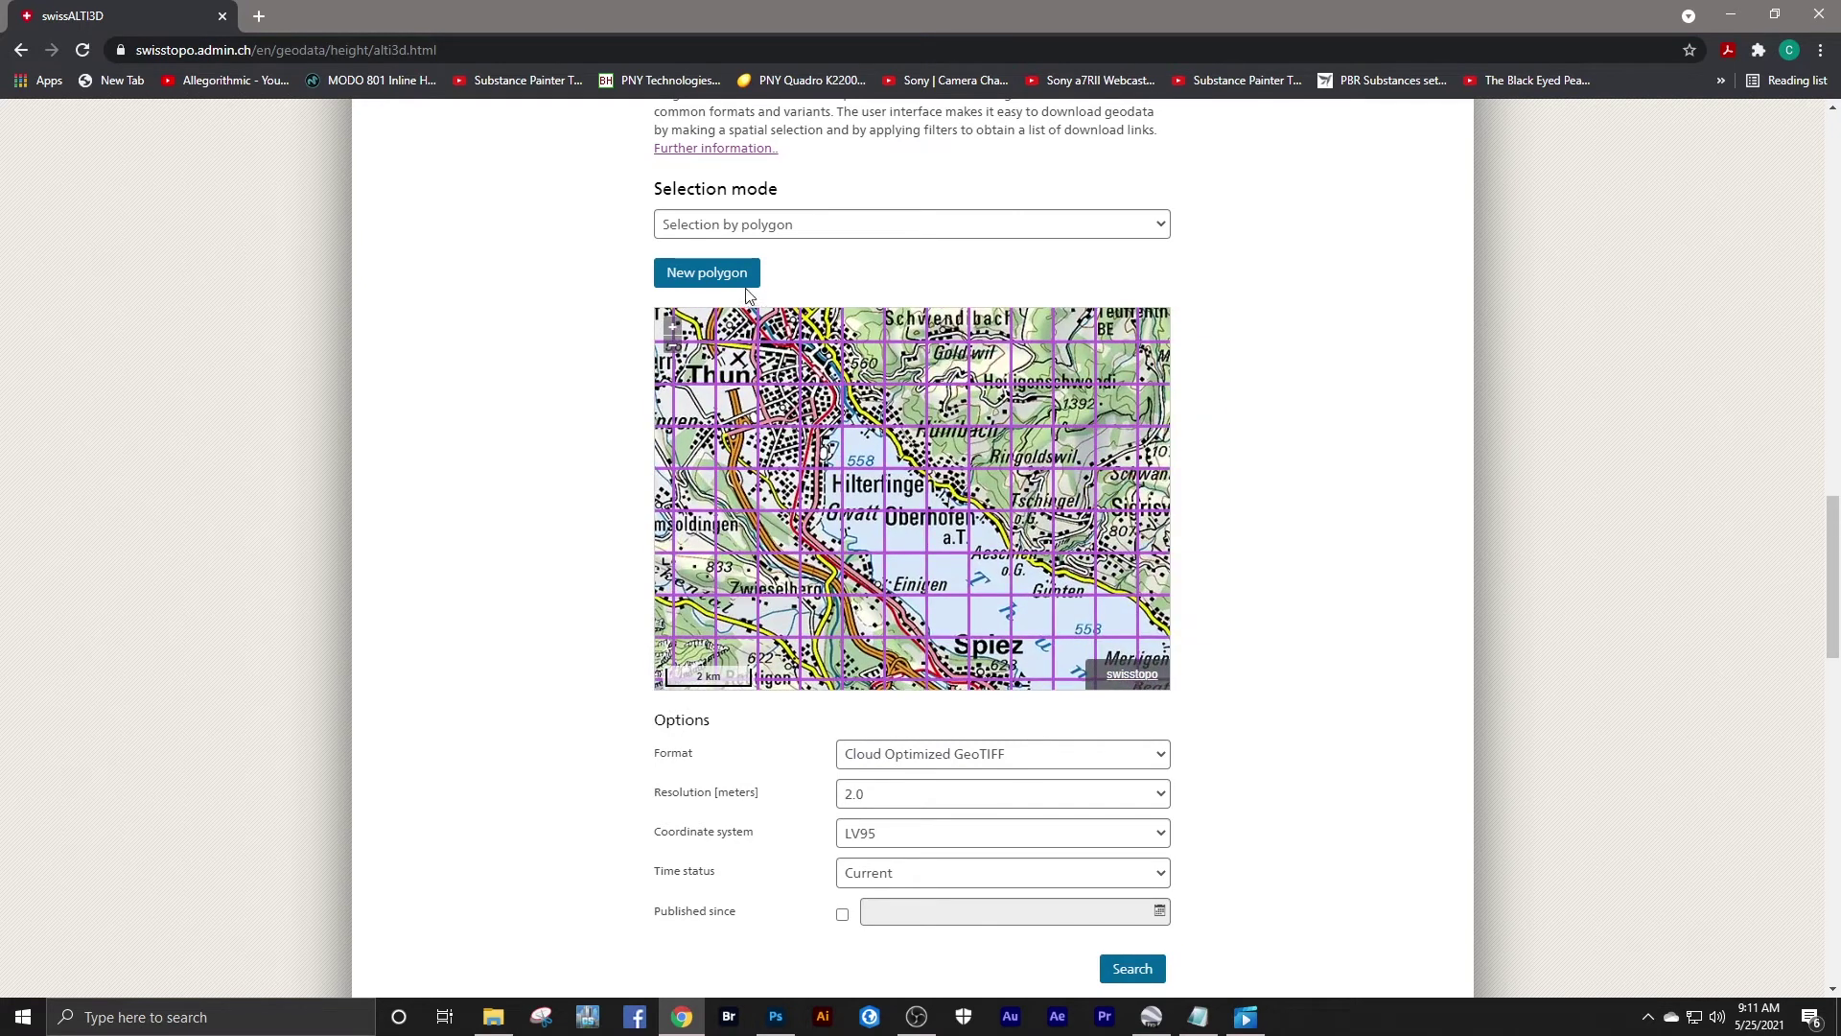
left_click(733, 276)
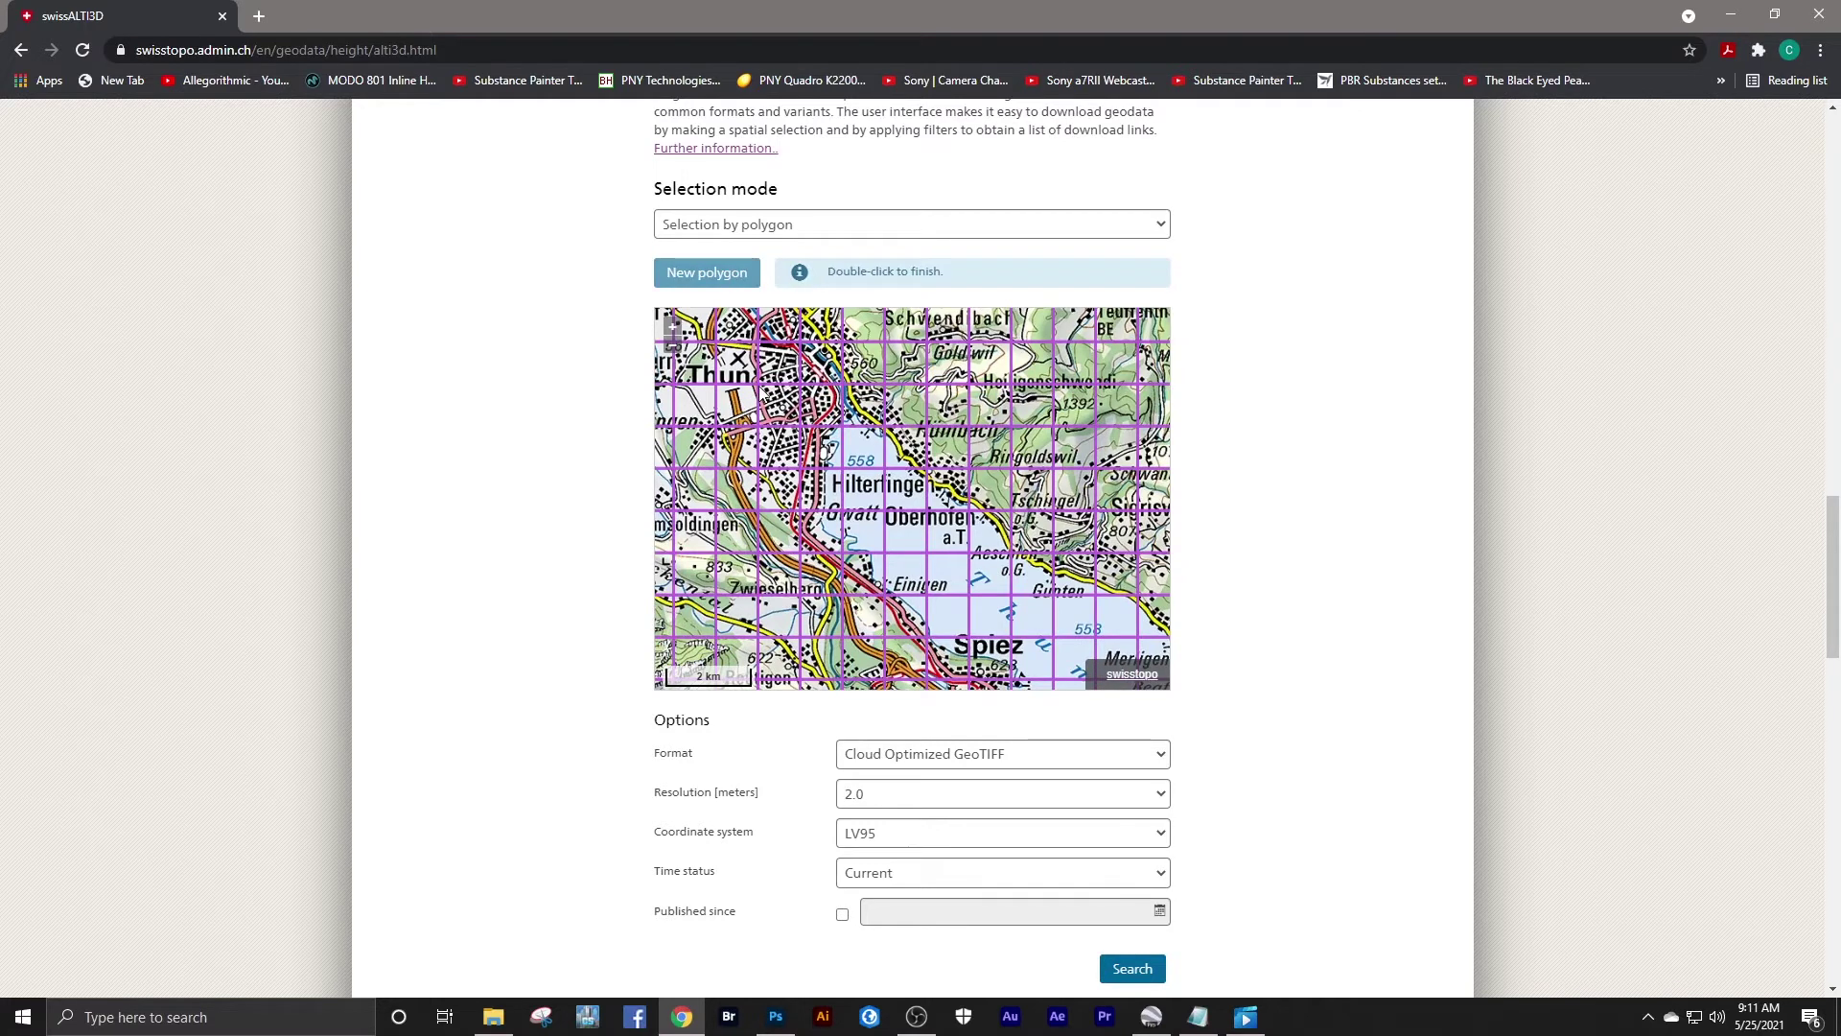
left_click(758, 383)
left_click(1013, 384)
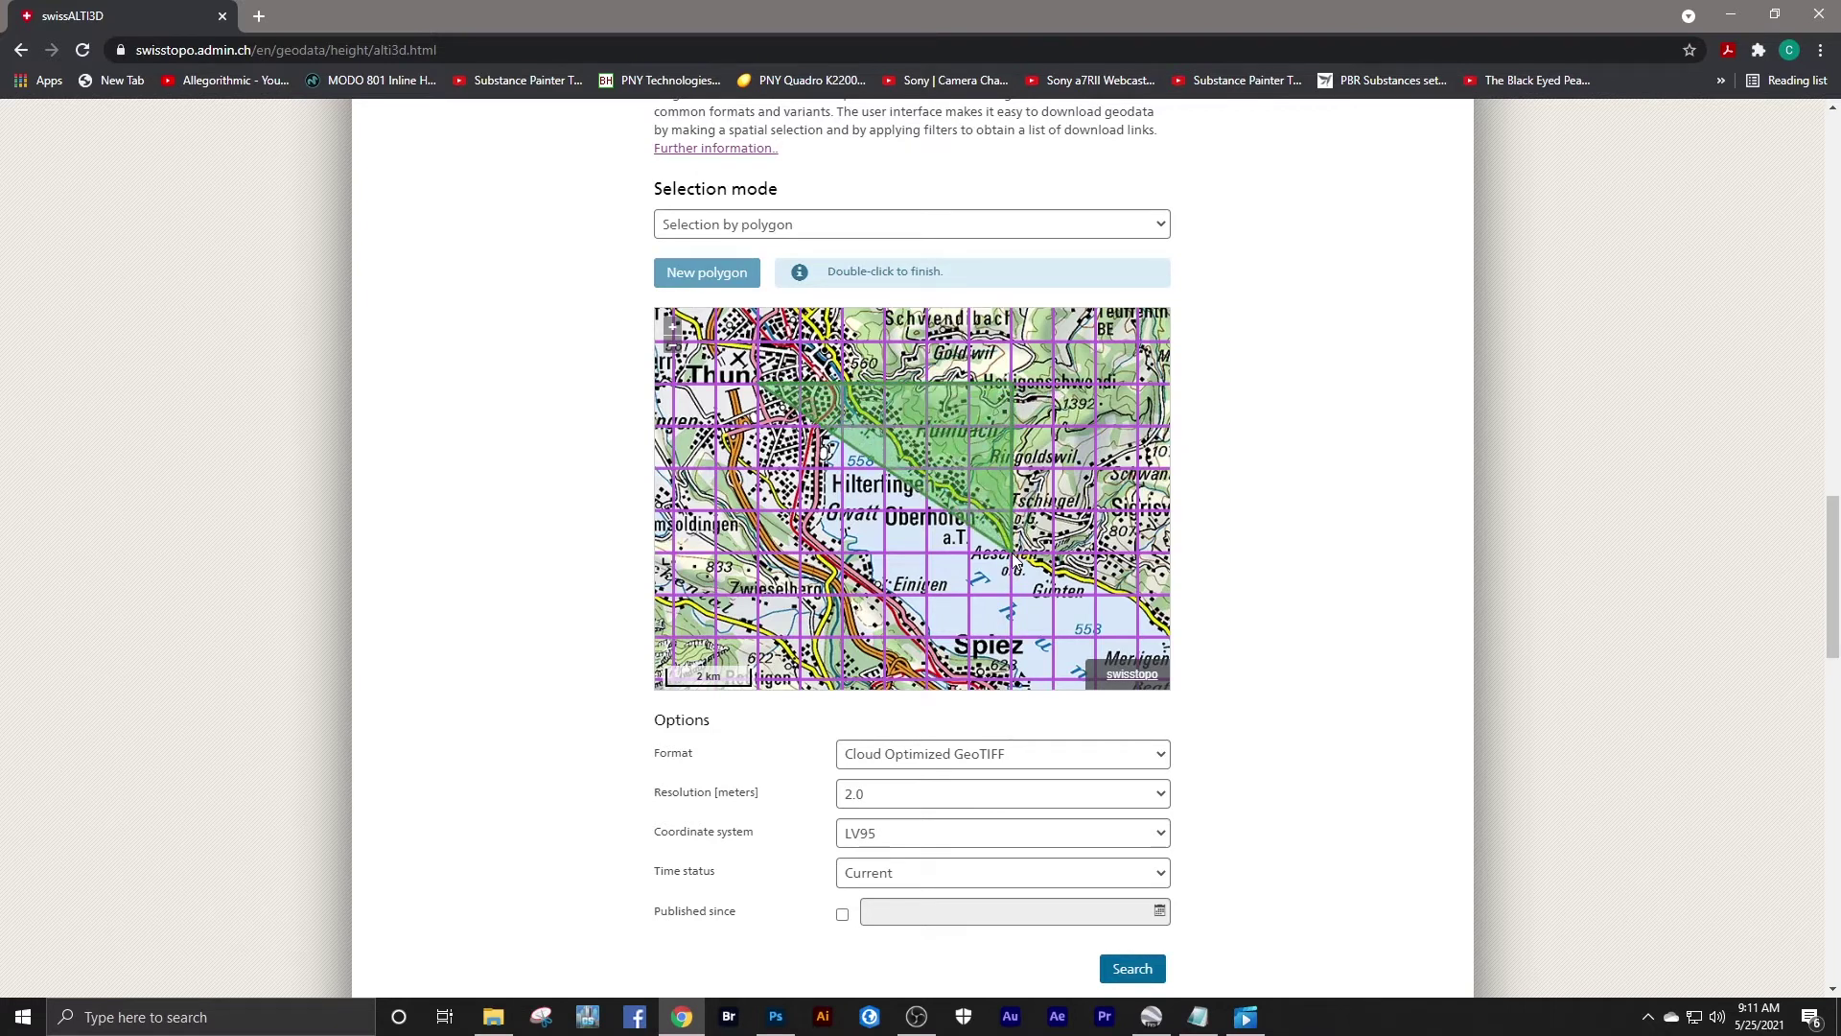
left_click(1013, 553)
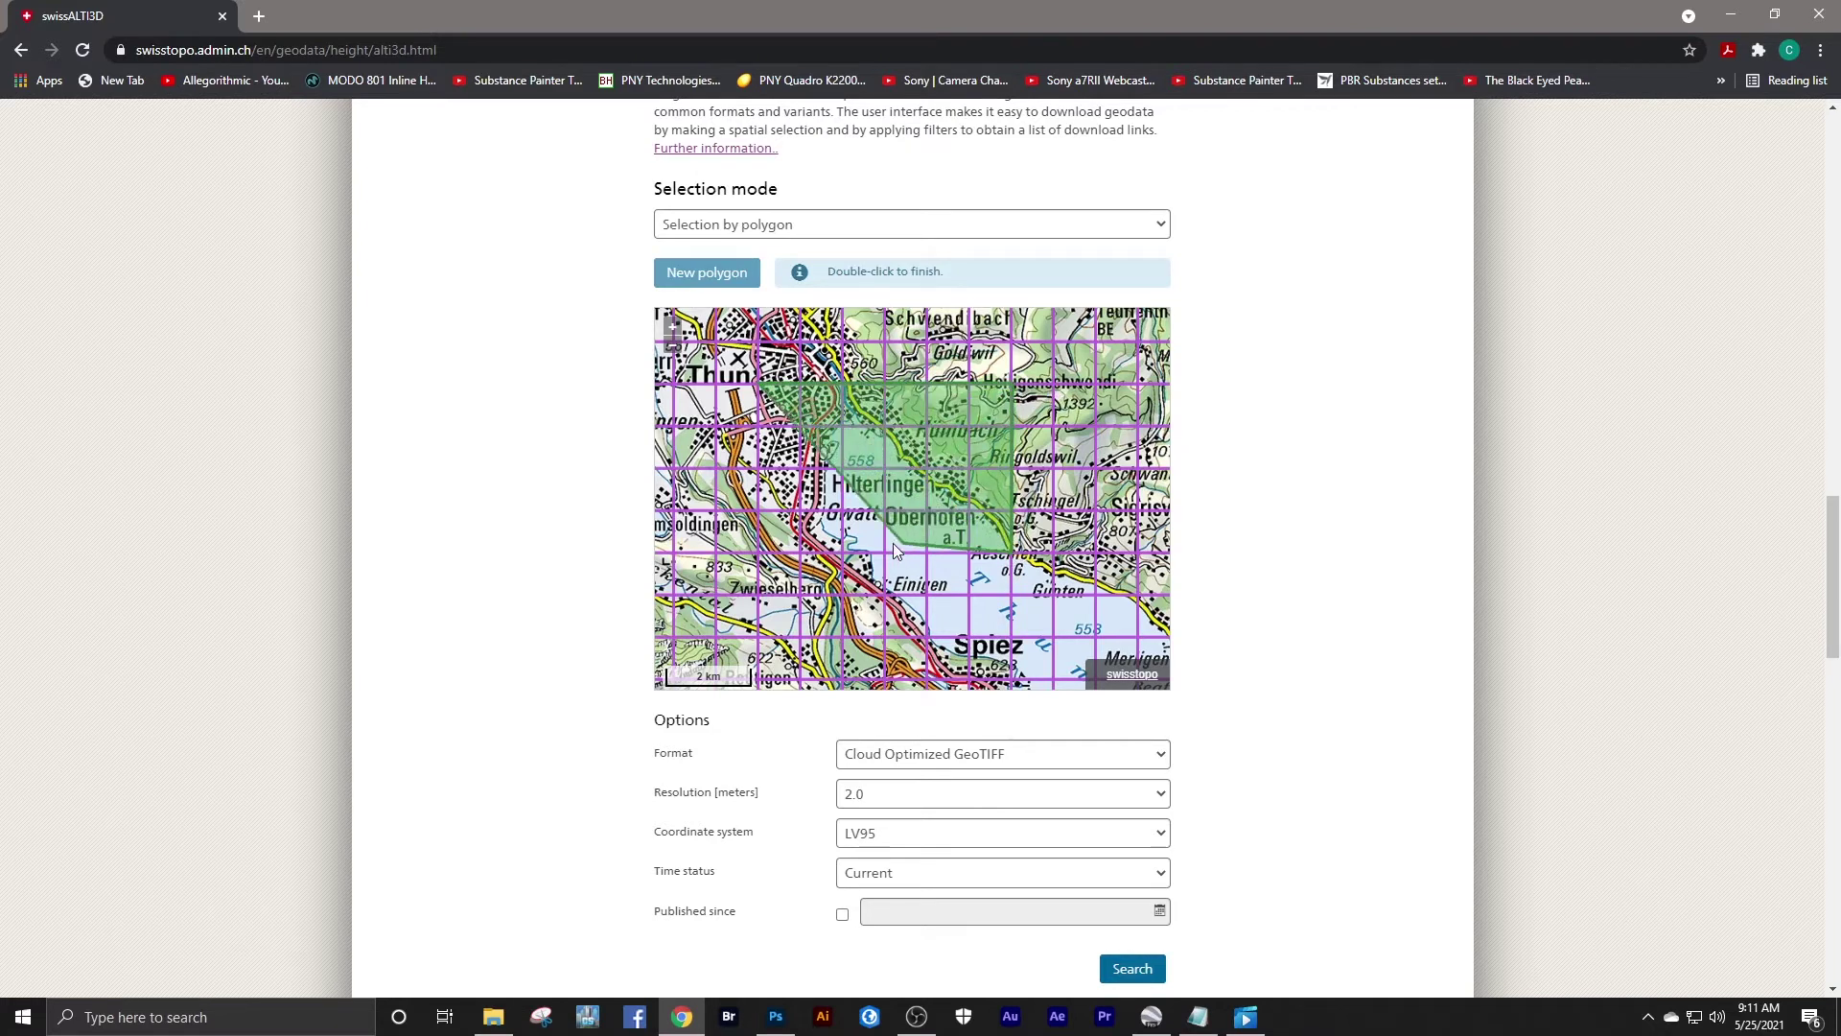
double_click(757, 556)
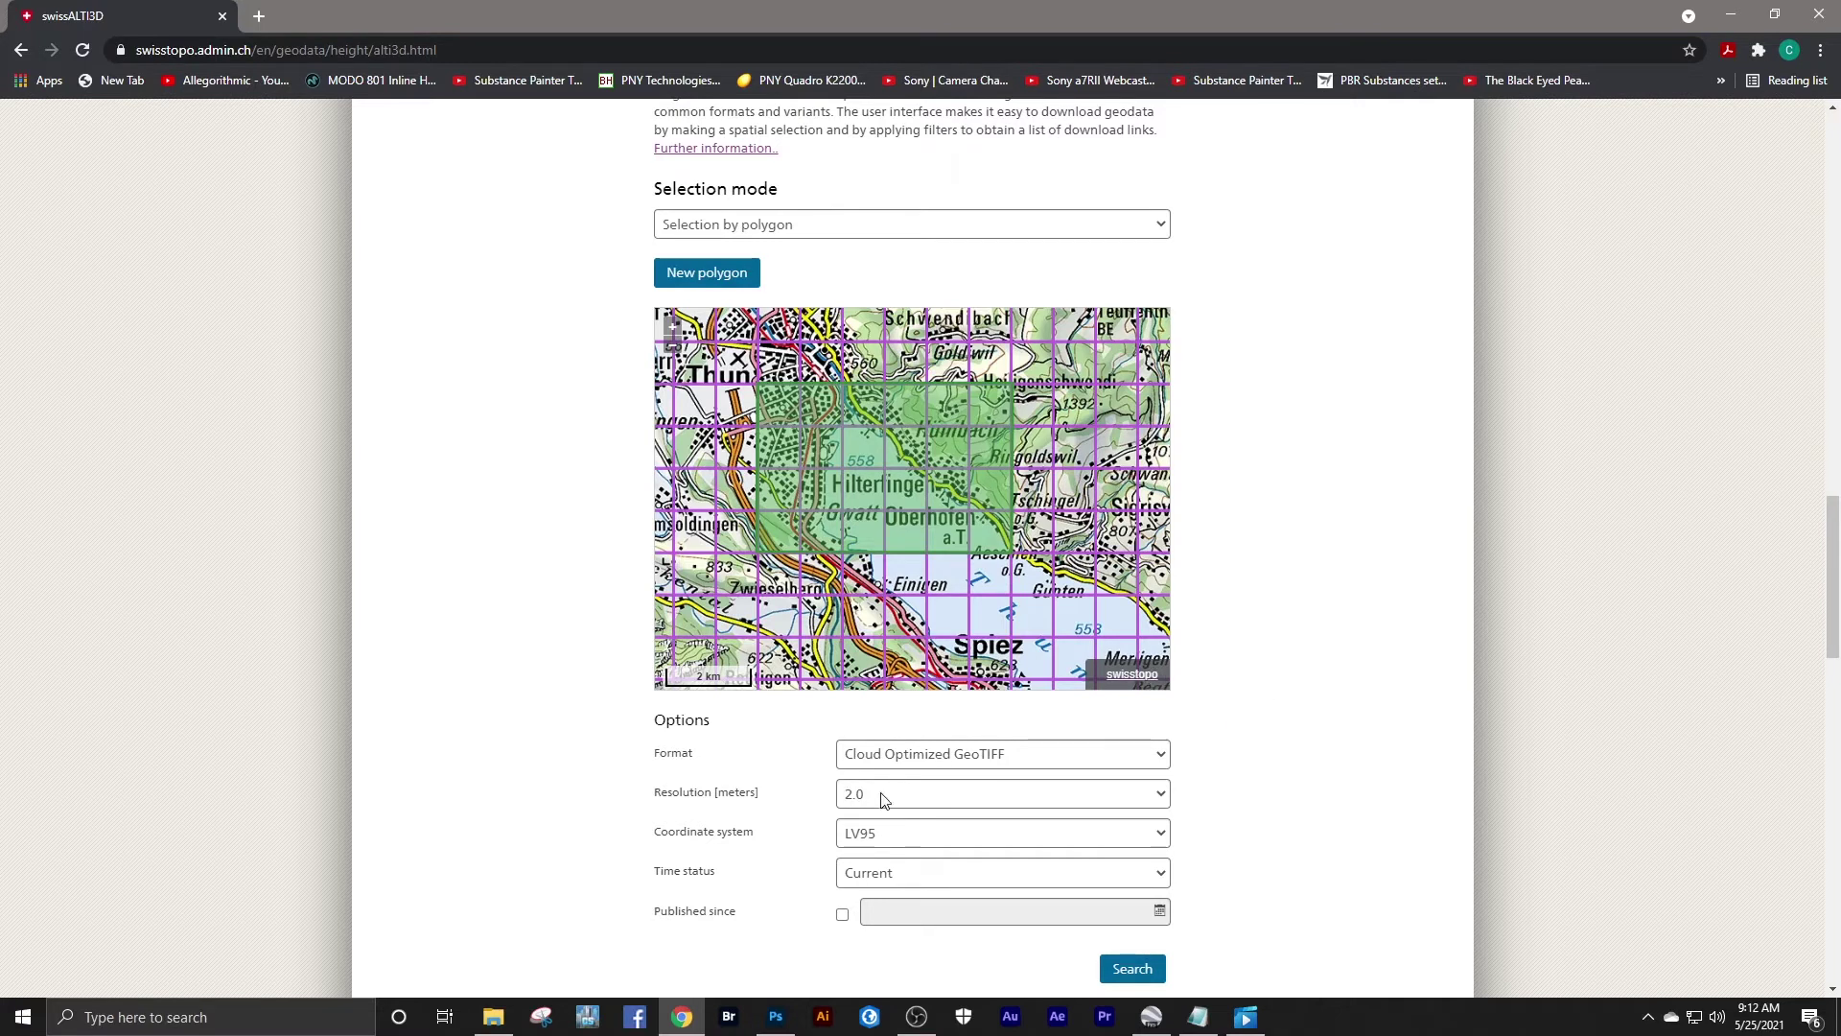
- Keep the resolution at 2.0 meters and search for the Cloud Optimized GeoTIFF tiles inside the polygon
left_click(1159, 797)
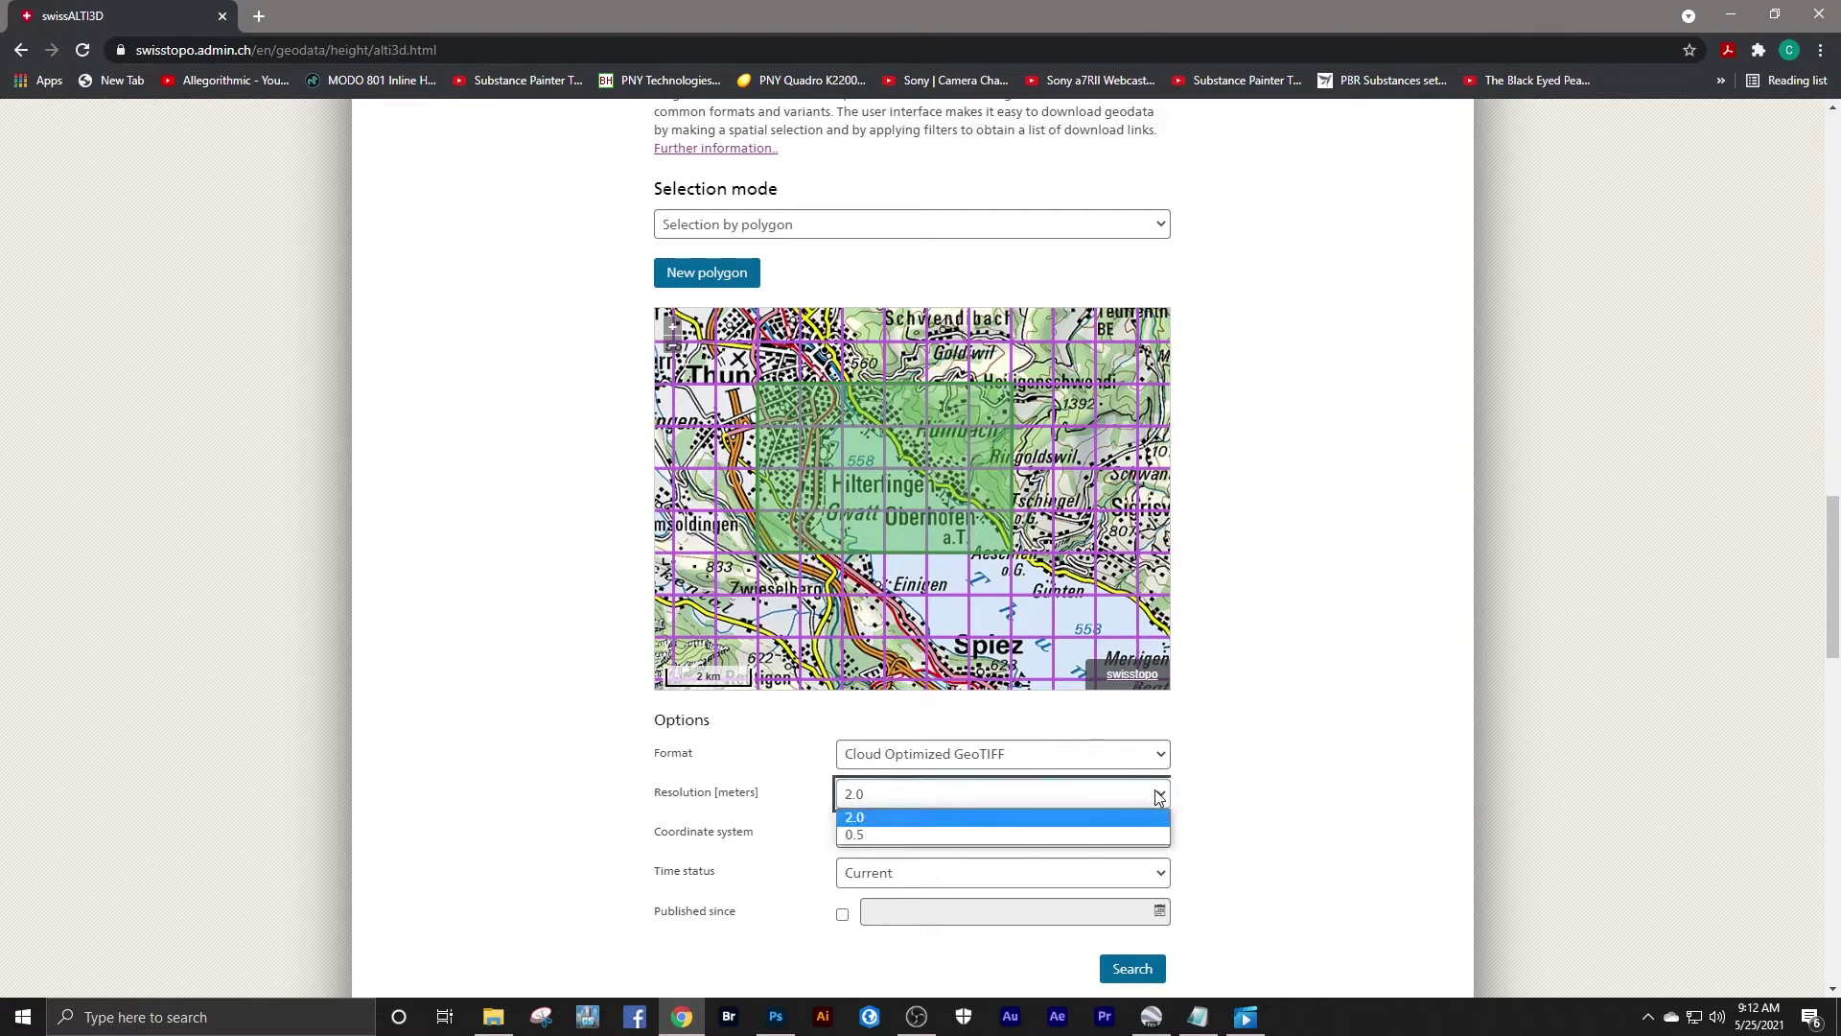
left_click(930, 796)
scroll(1313, 736, "down", 3)
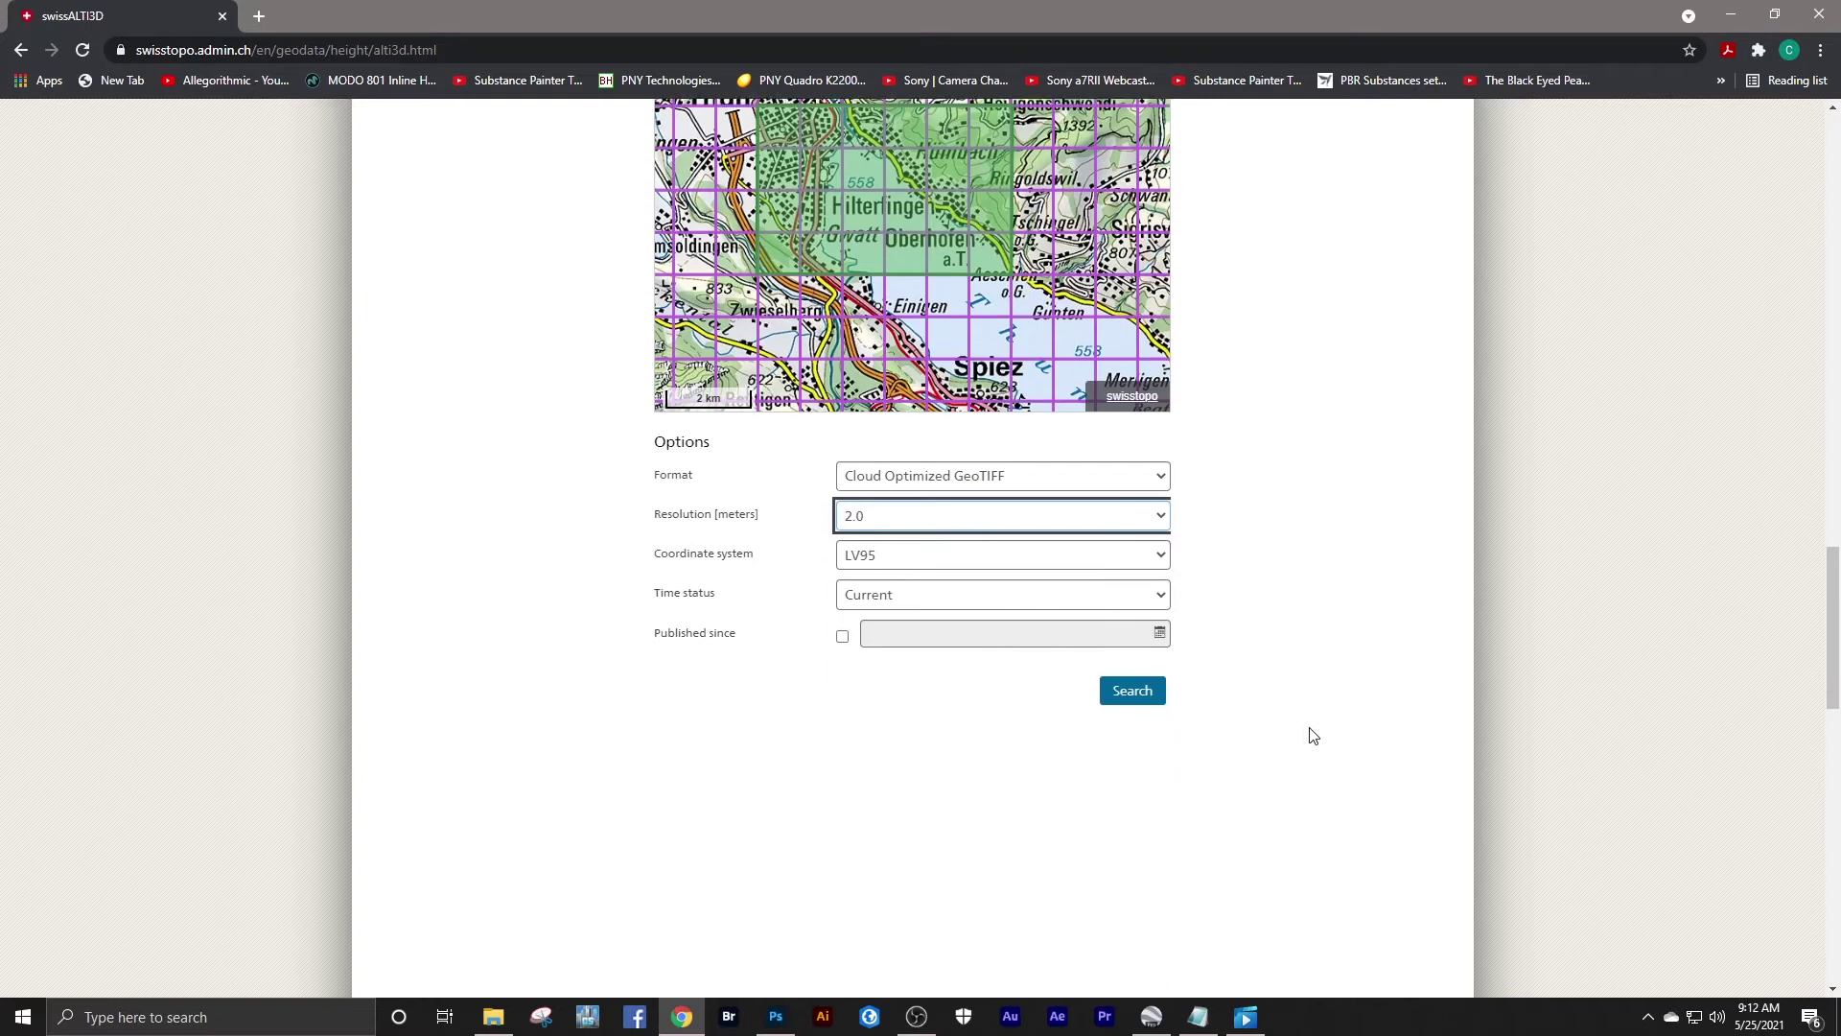
left_click(1139, 687)
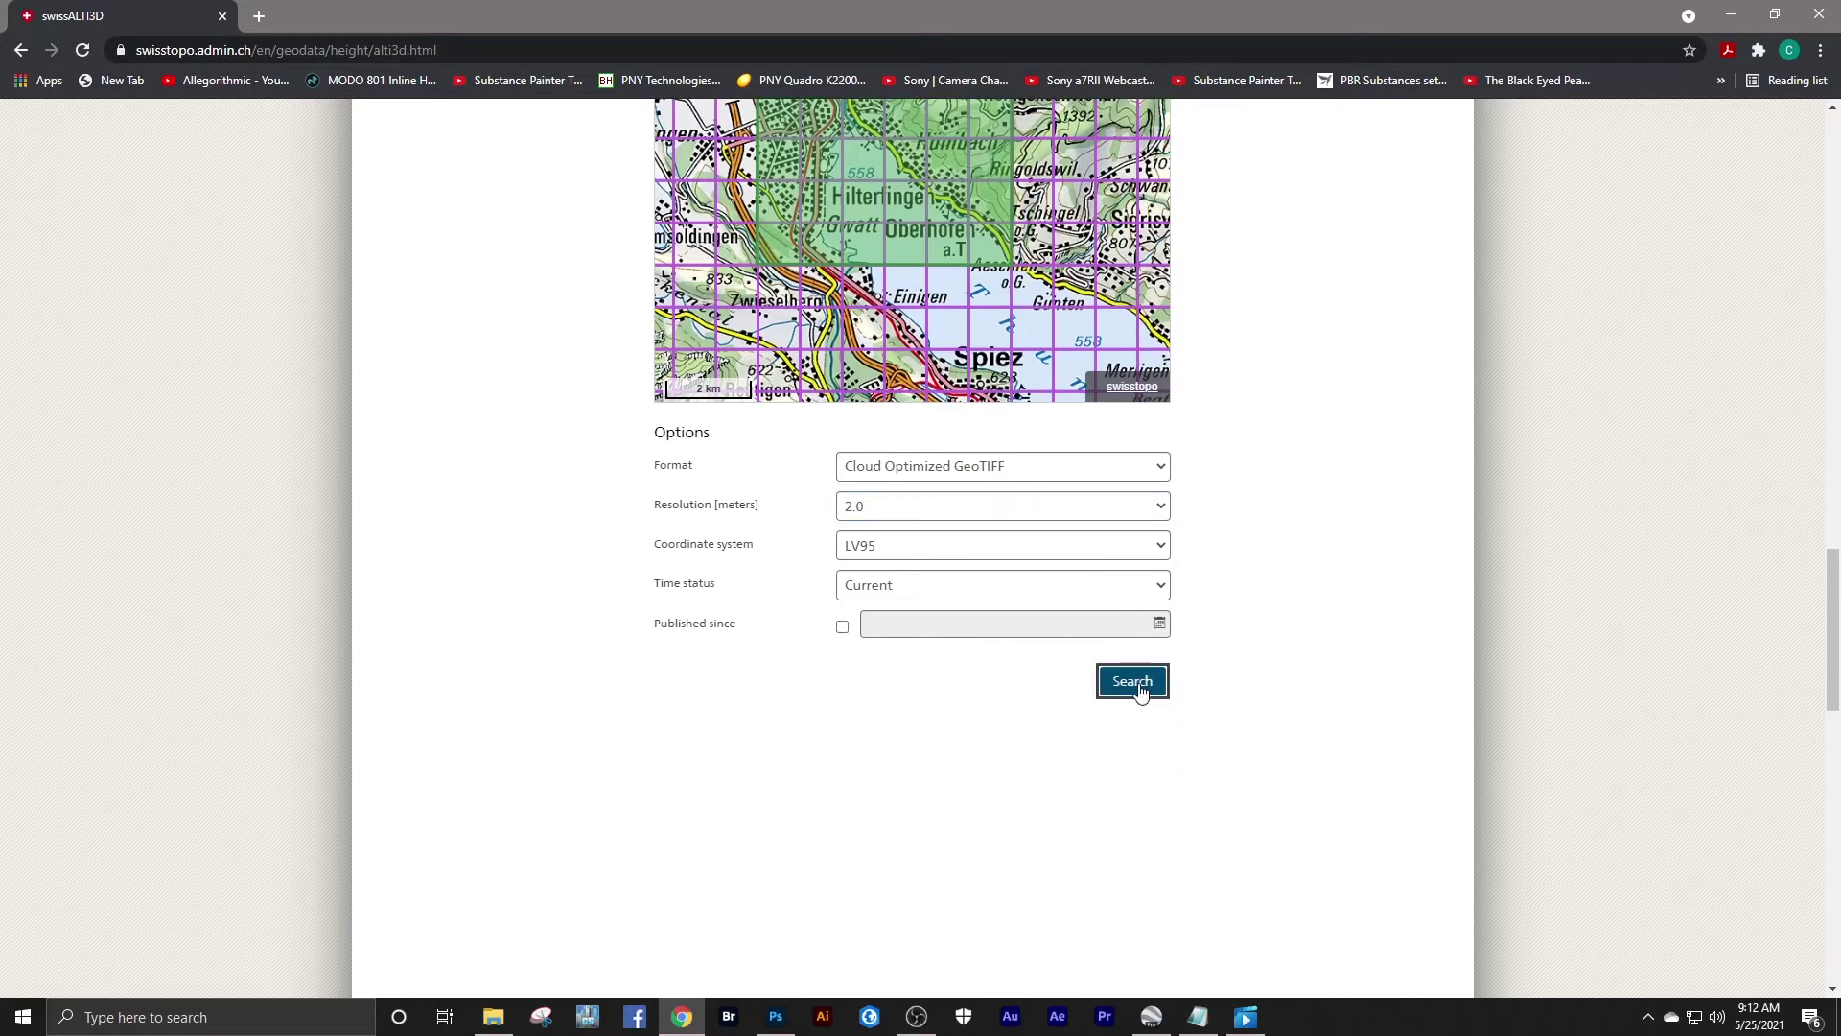
scroll(1279, 667, "down", 4)
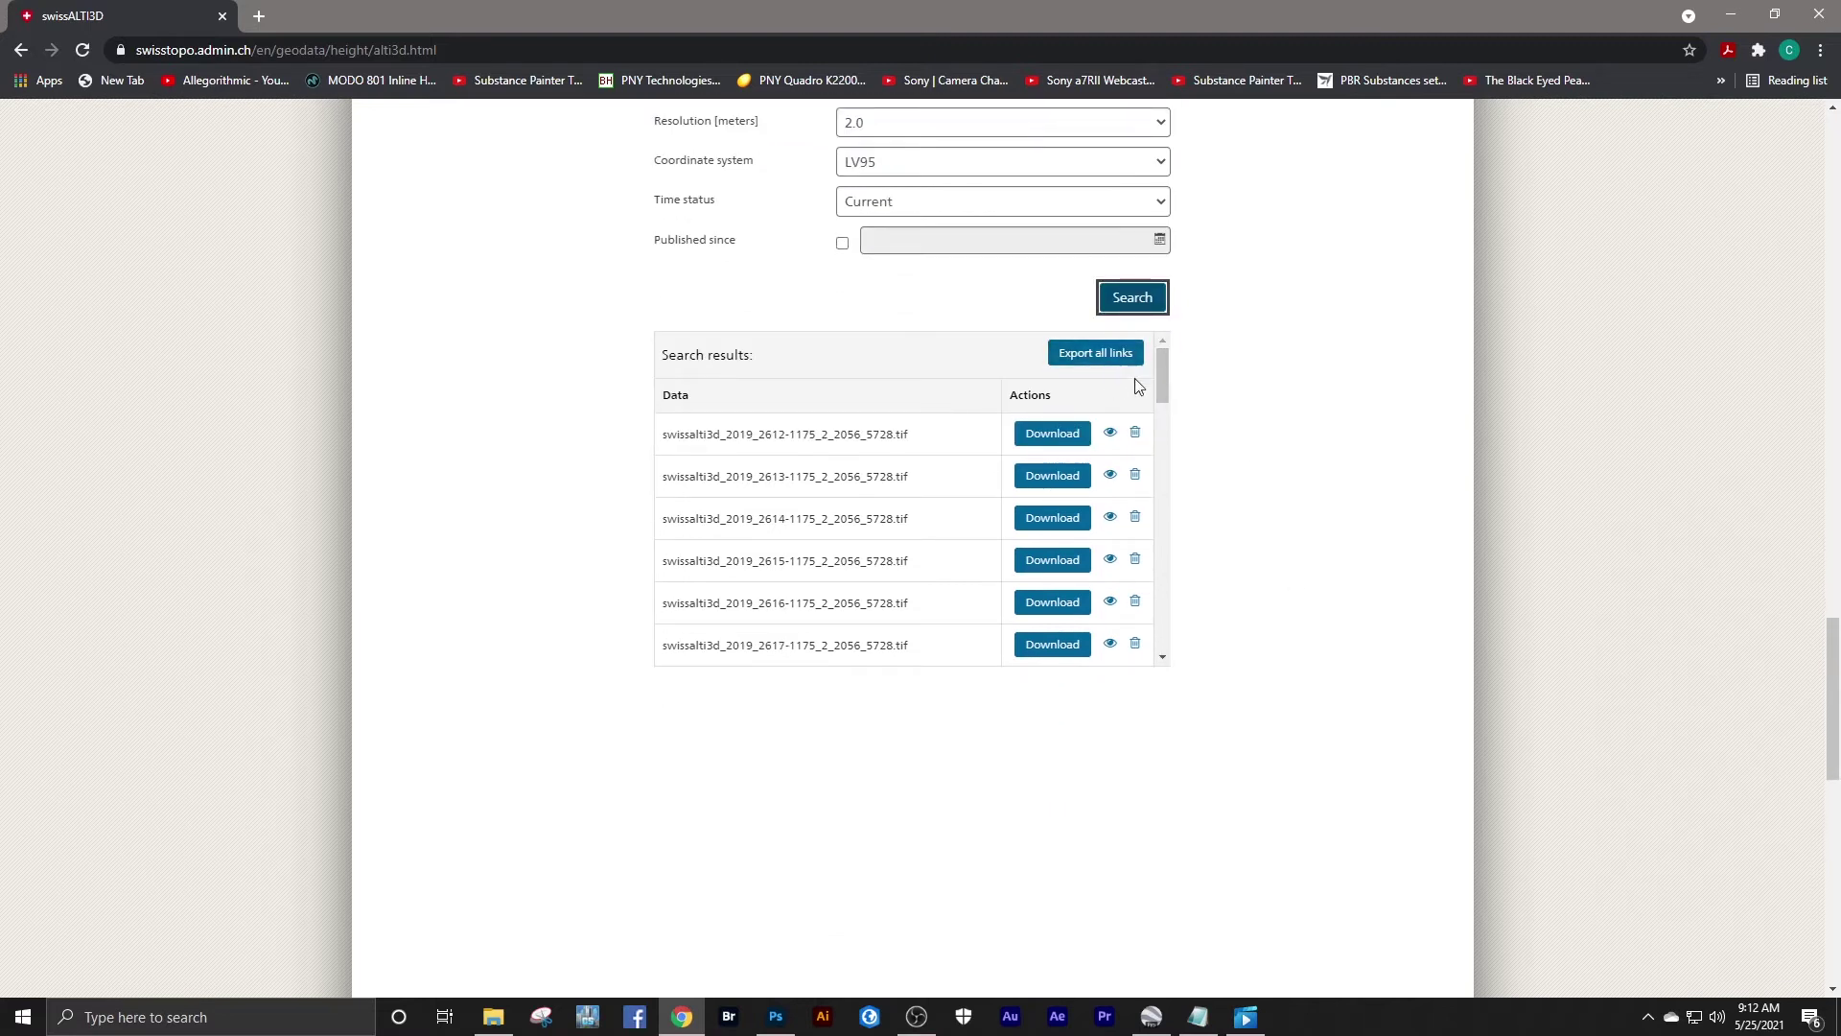
mouse_move(1162, 376)
left_mouse_down()
mouse_move(1144, 652)
mouse_move(1150, 376)
left_mouse_up()
- Download the first four swissALTI3D tiles in the results, 2612-1175 through 2615-1175
left_click(1075, 436)
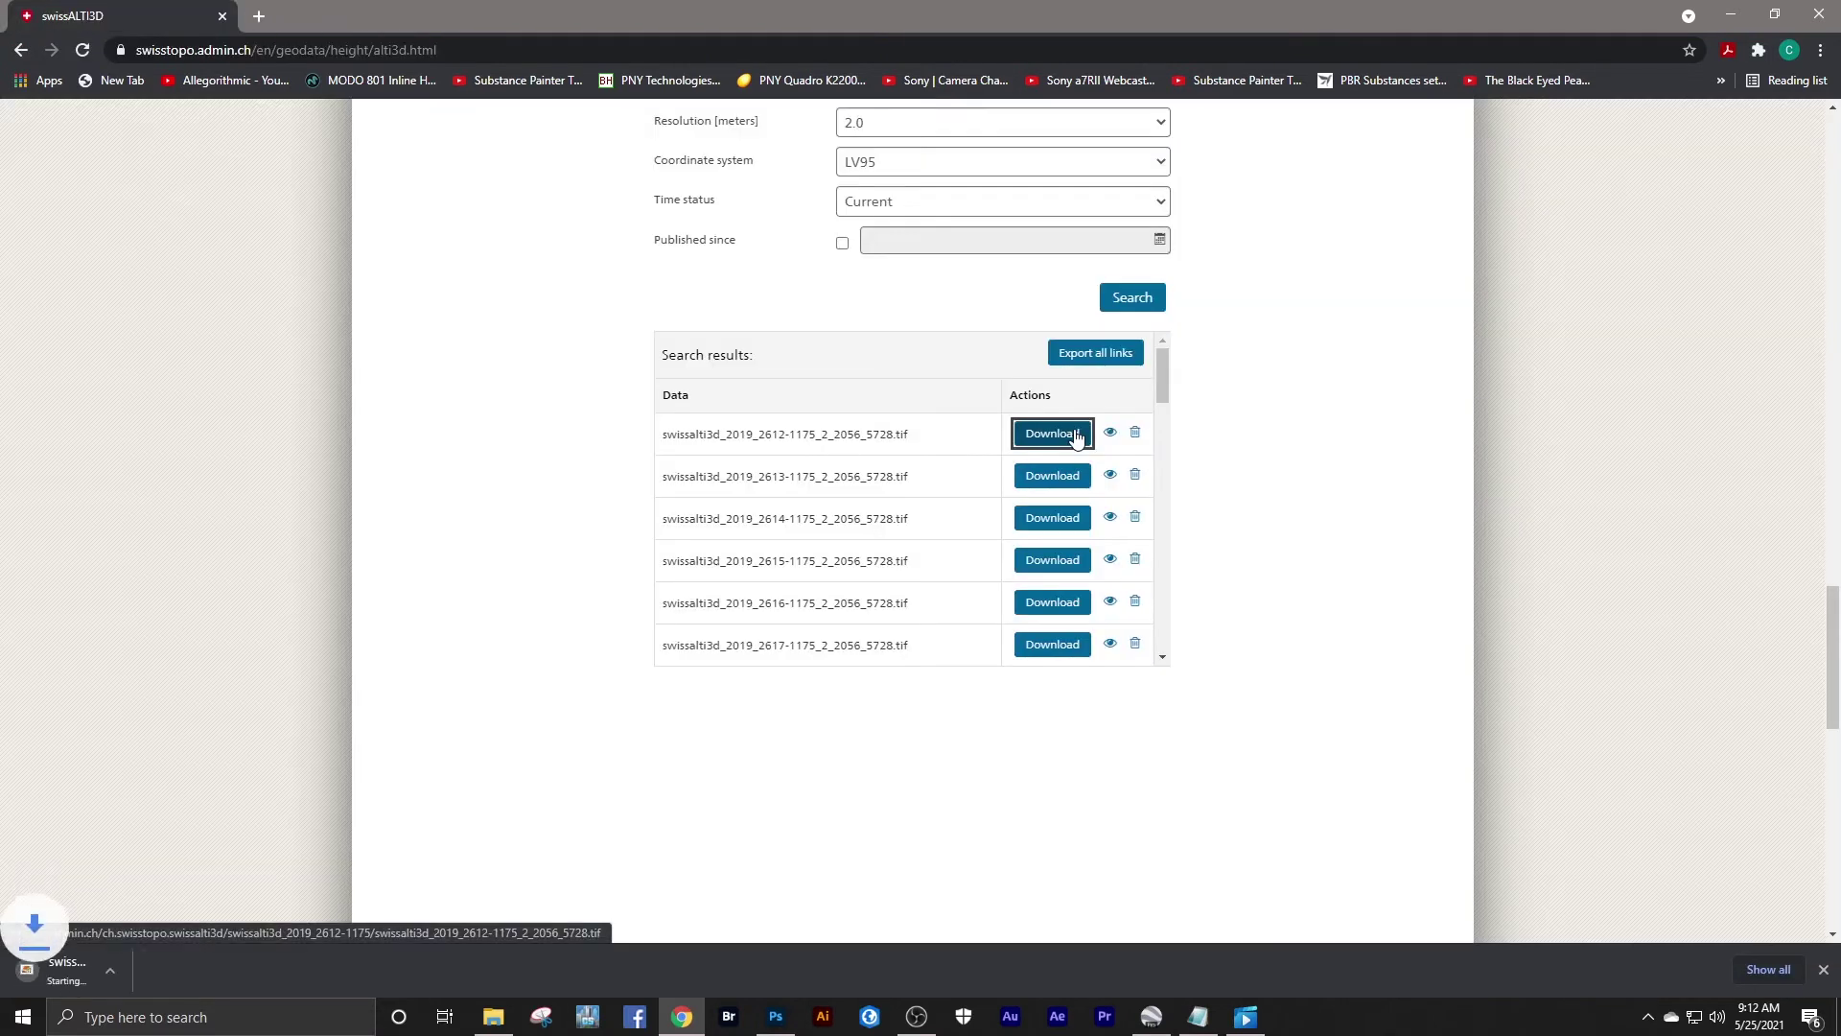
left_click(1047, 475)
left_click(1050, 515)
left_click(1056, 564)
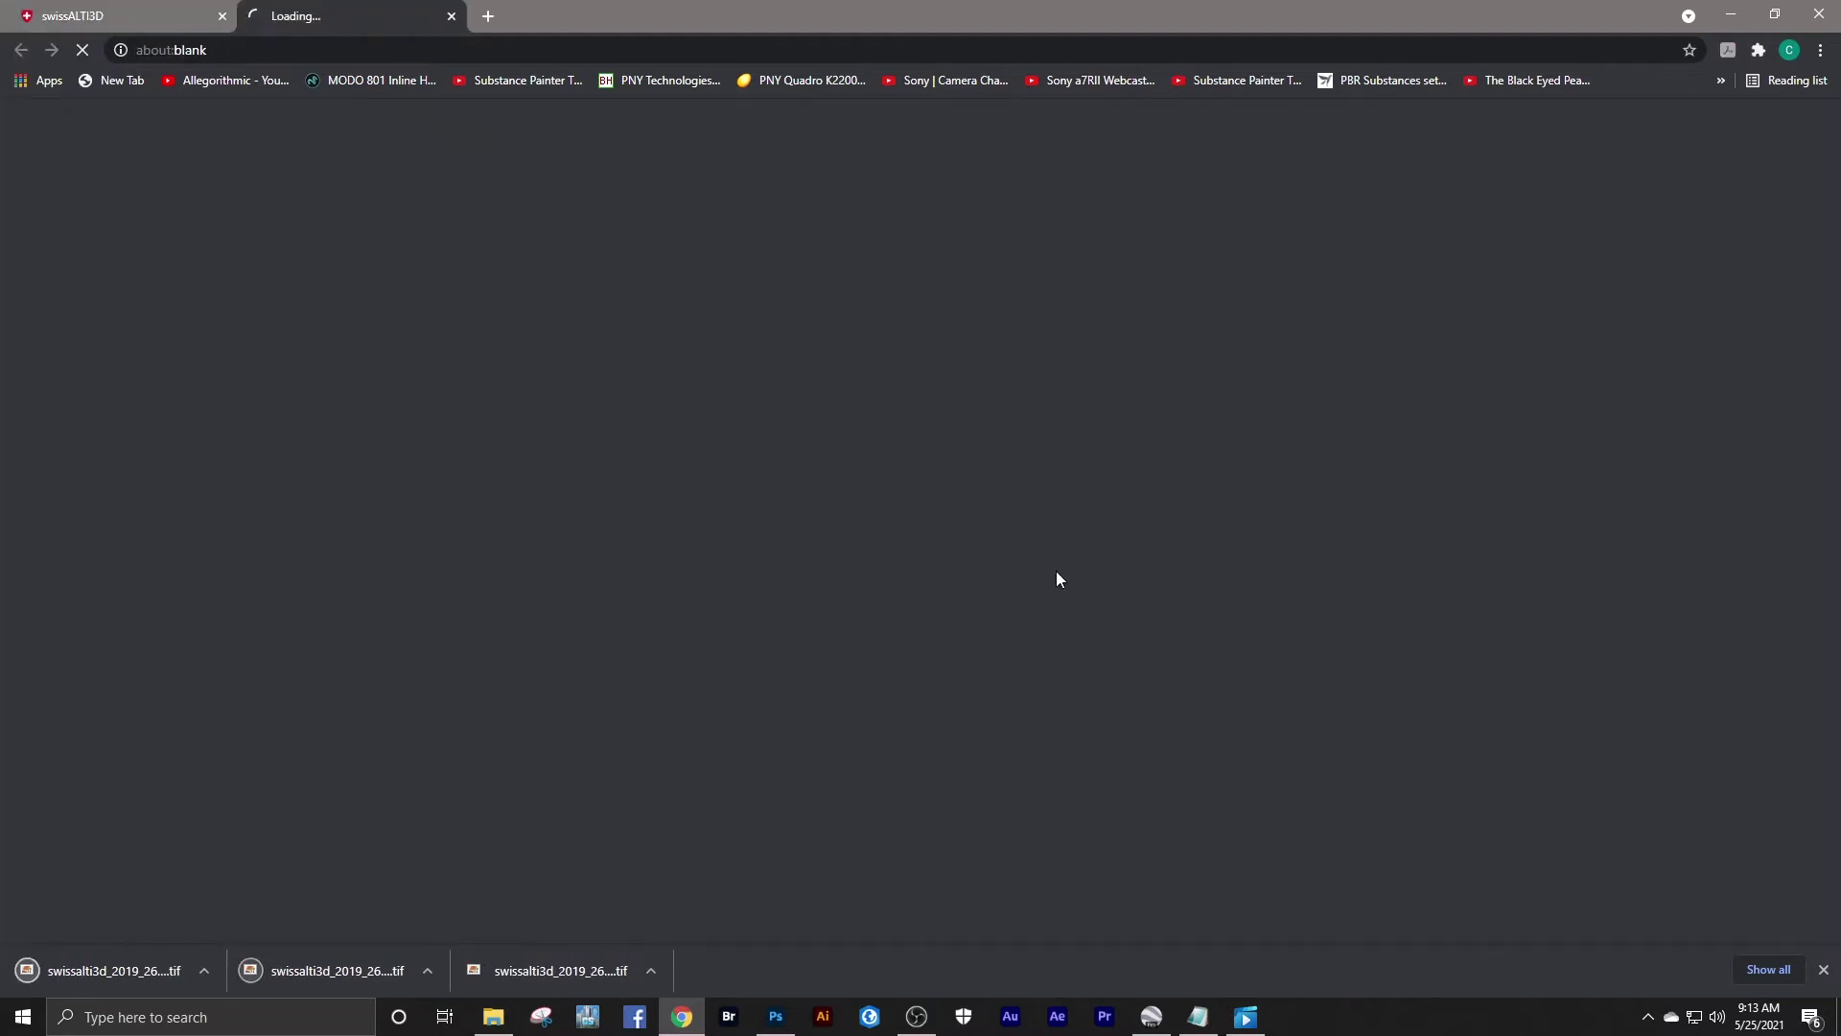
- Download the swissALTI3D tile 2616-1175, and review the remaining search results against the selected map area
left_click(1055, 599)
left_click_drag(1164, 376, 1166, 679)
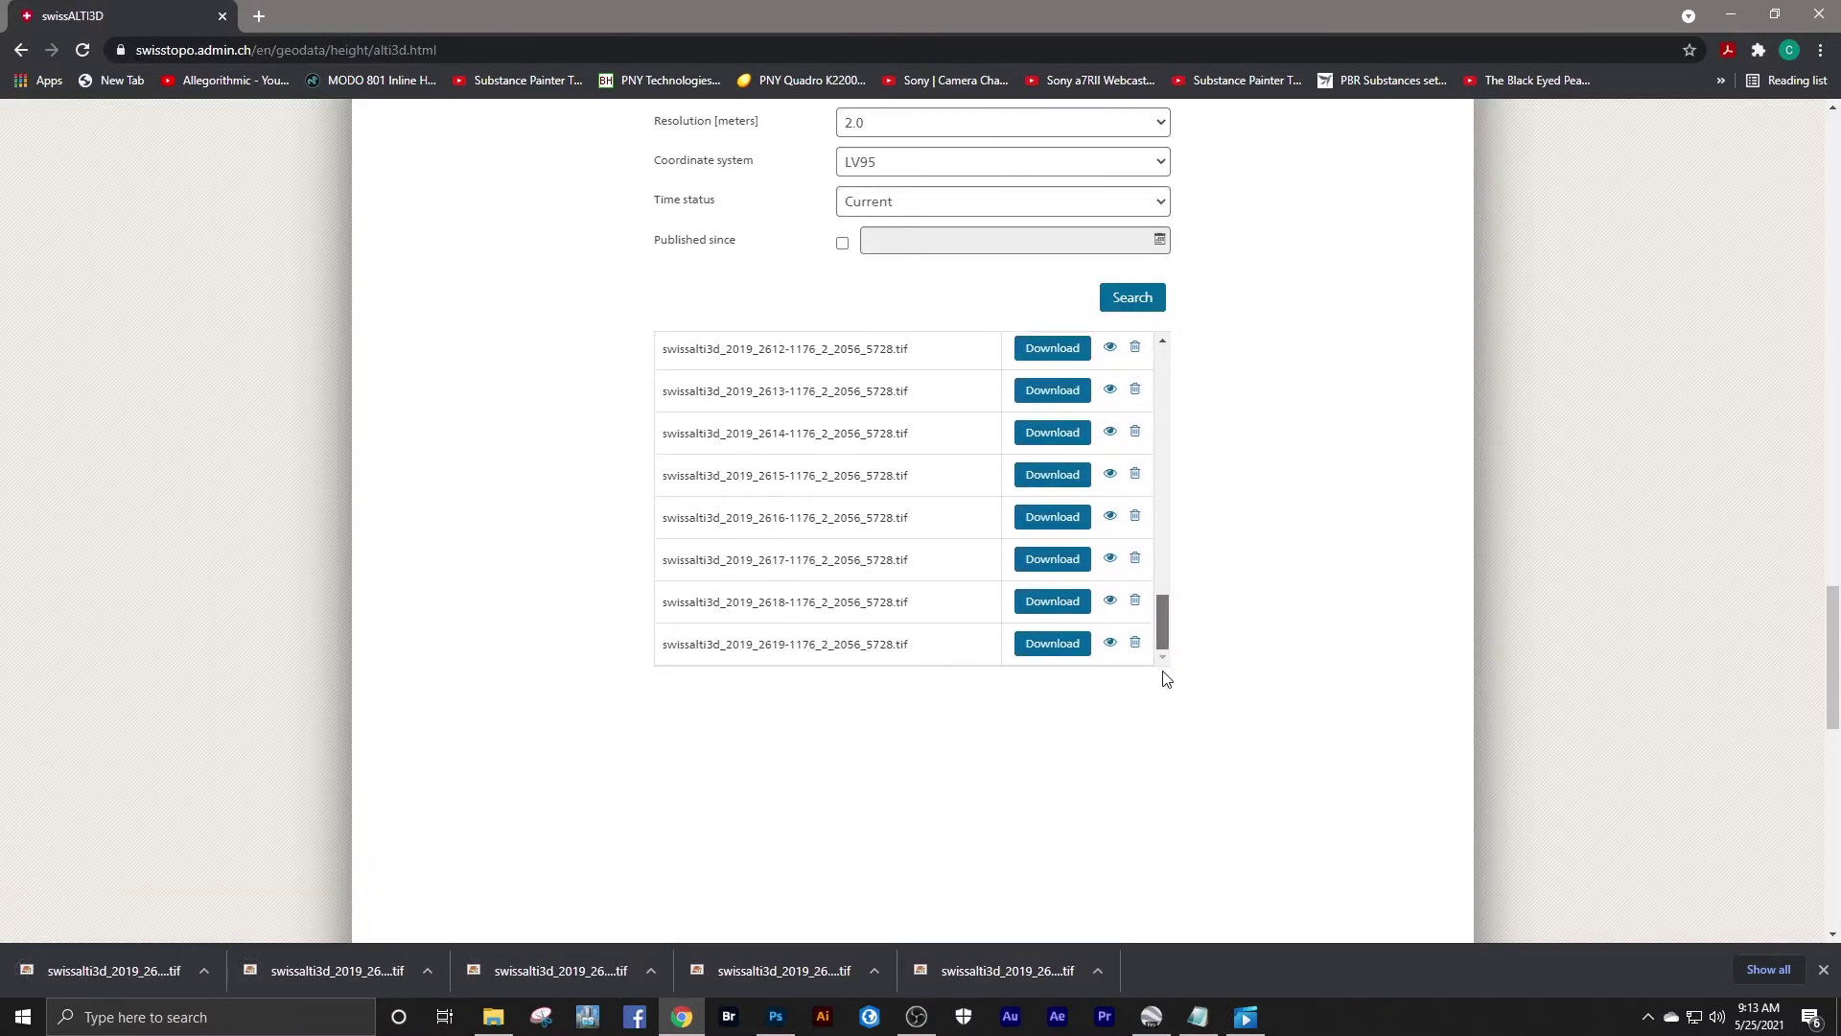
left_click_drag(1160, 610, 1185, 394)
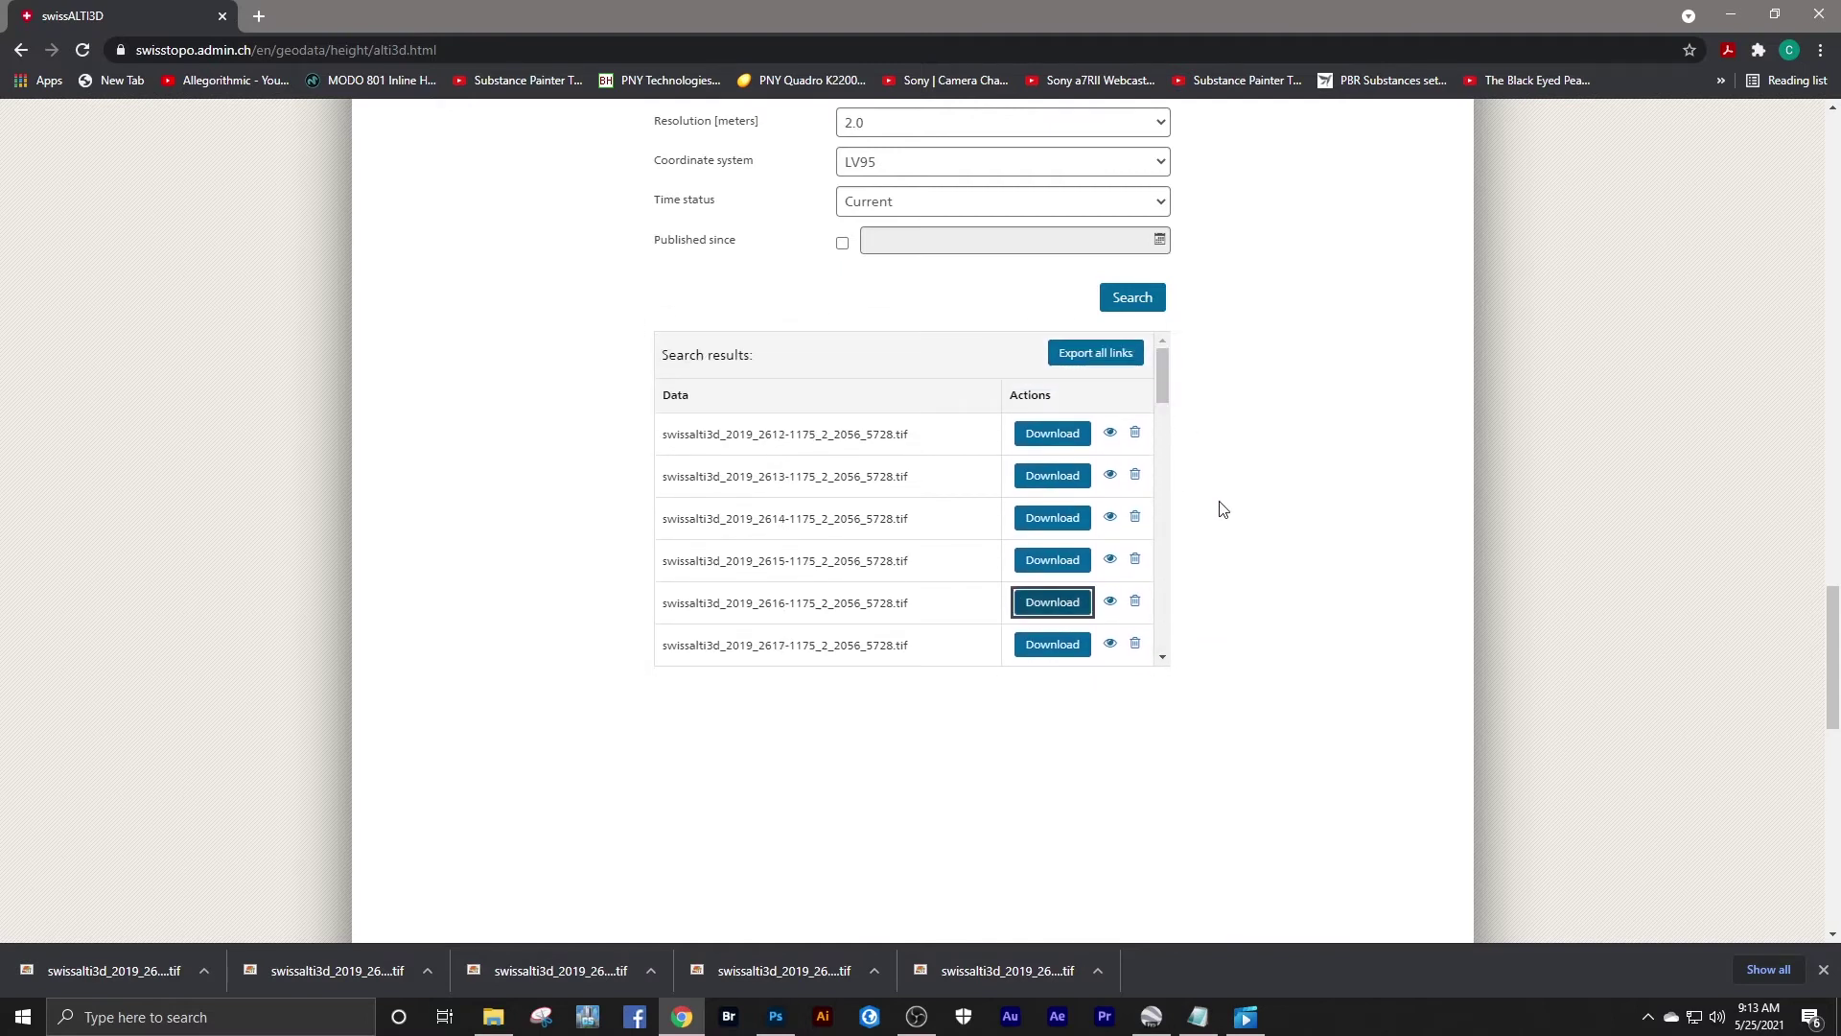
scroll(1223, 508, "up", 3)
scroll(1218, 507, "down", 3)
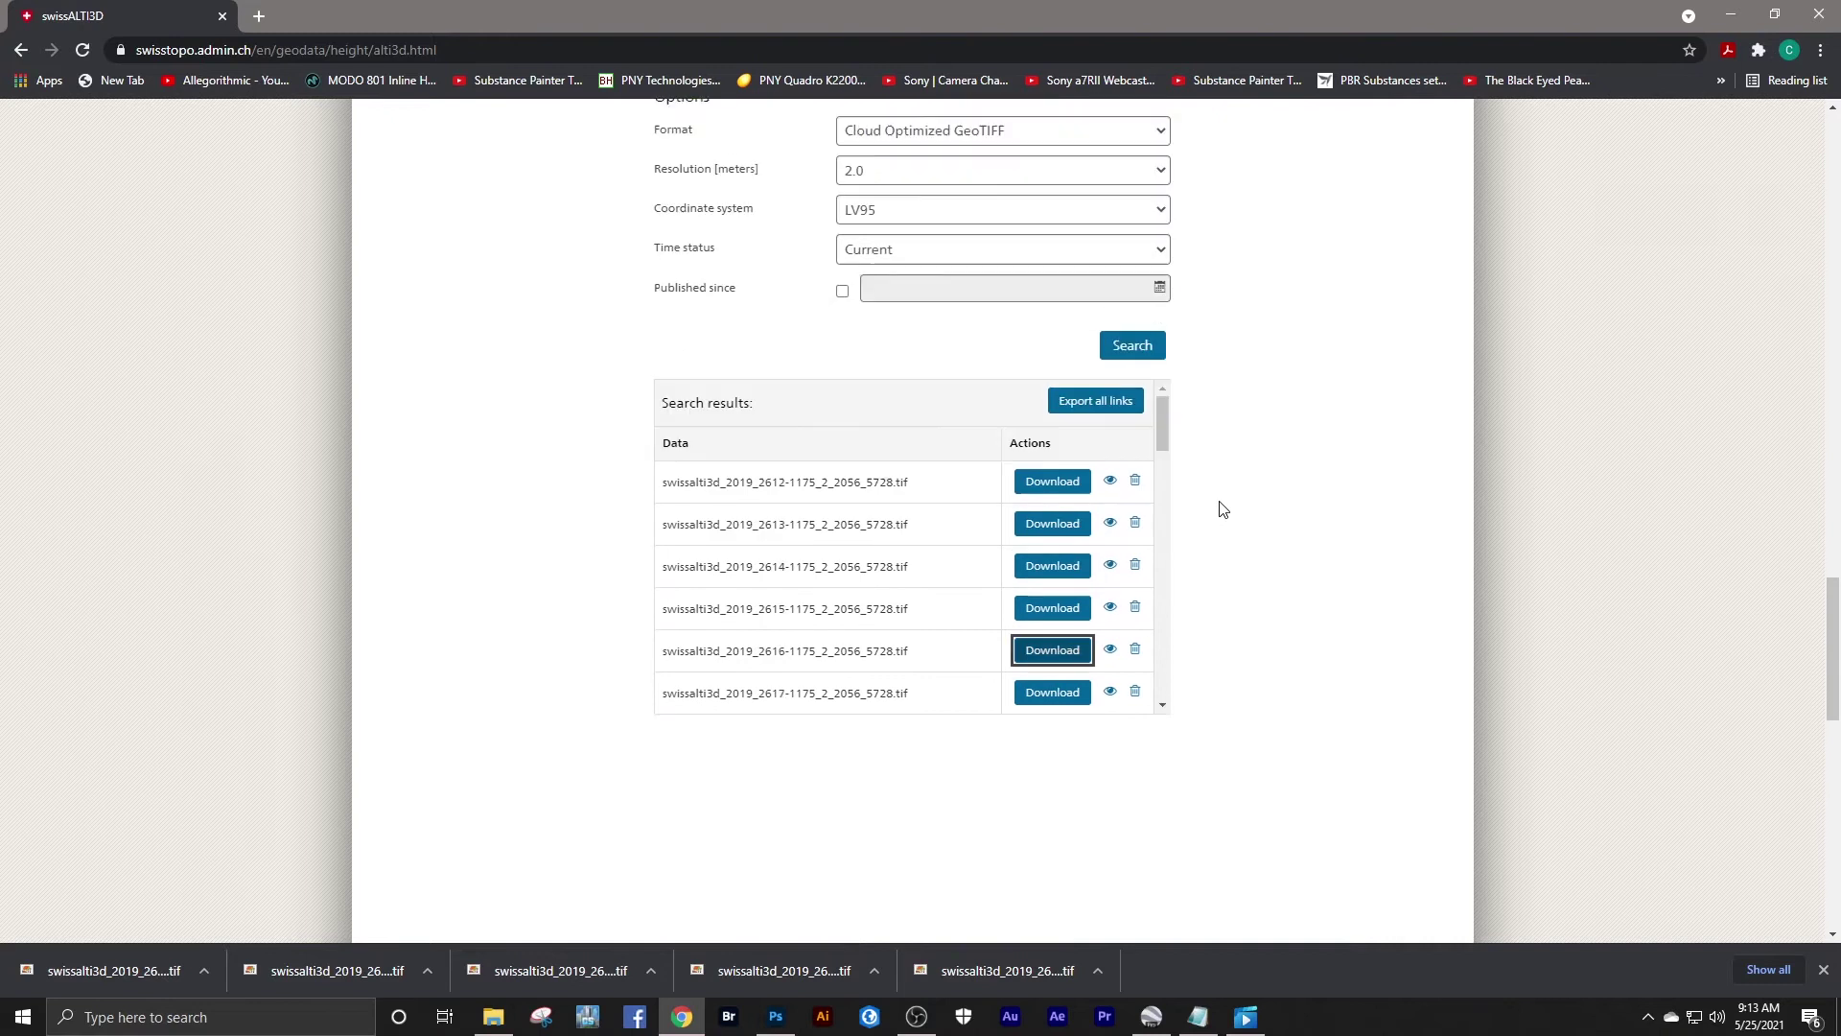
scroll(1218, 507, "up", 3)
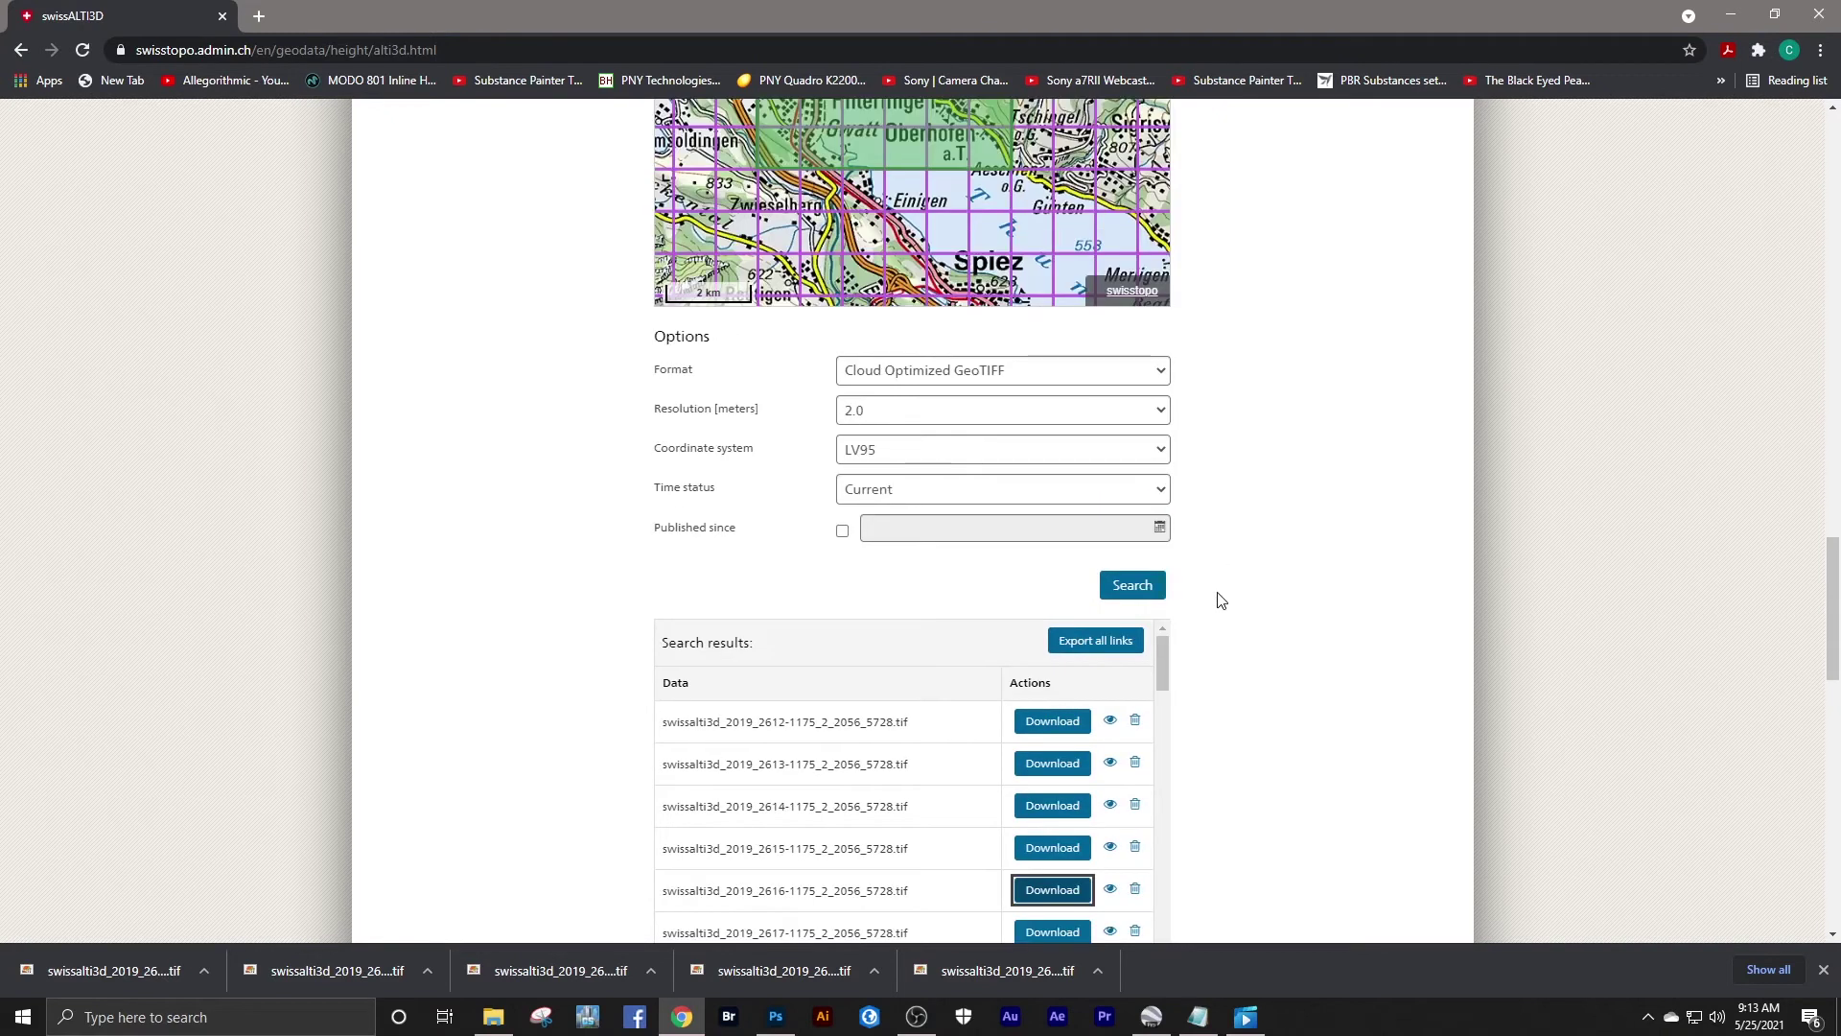
scroll(1220, 600, "down", 2)
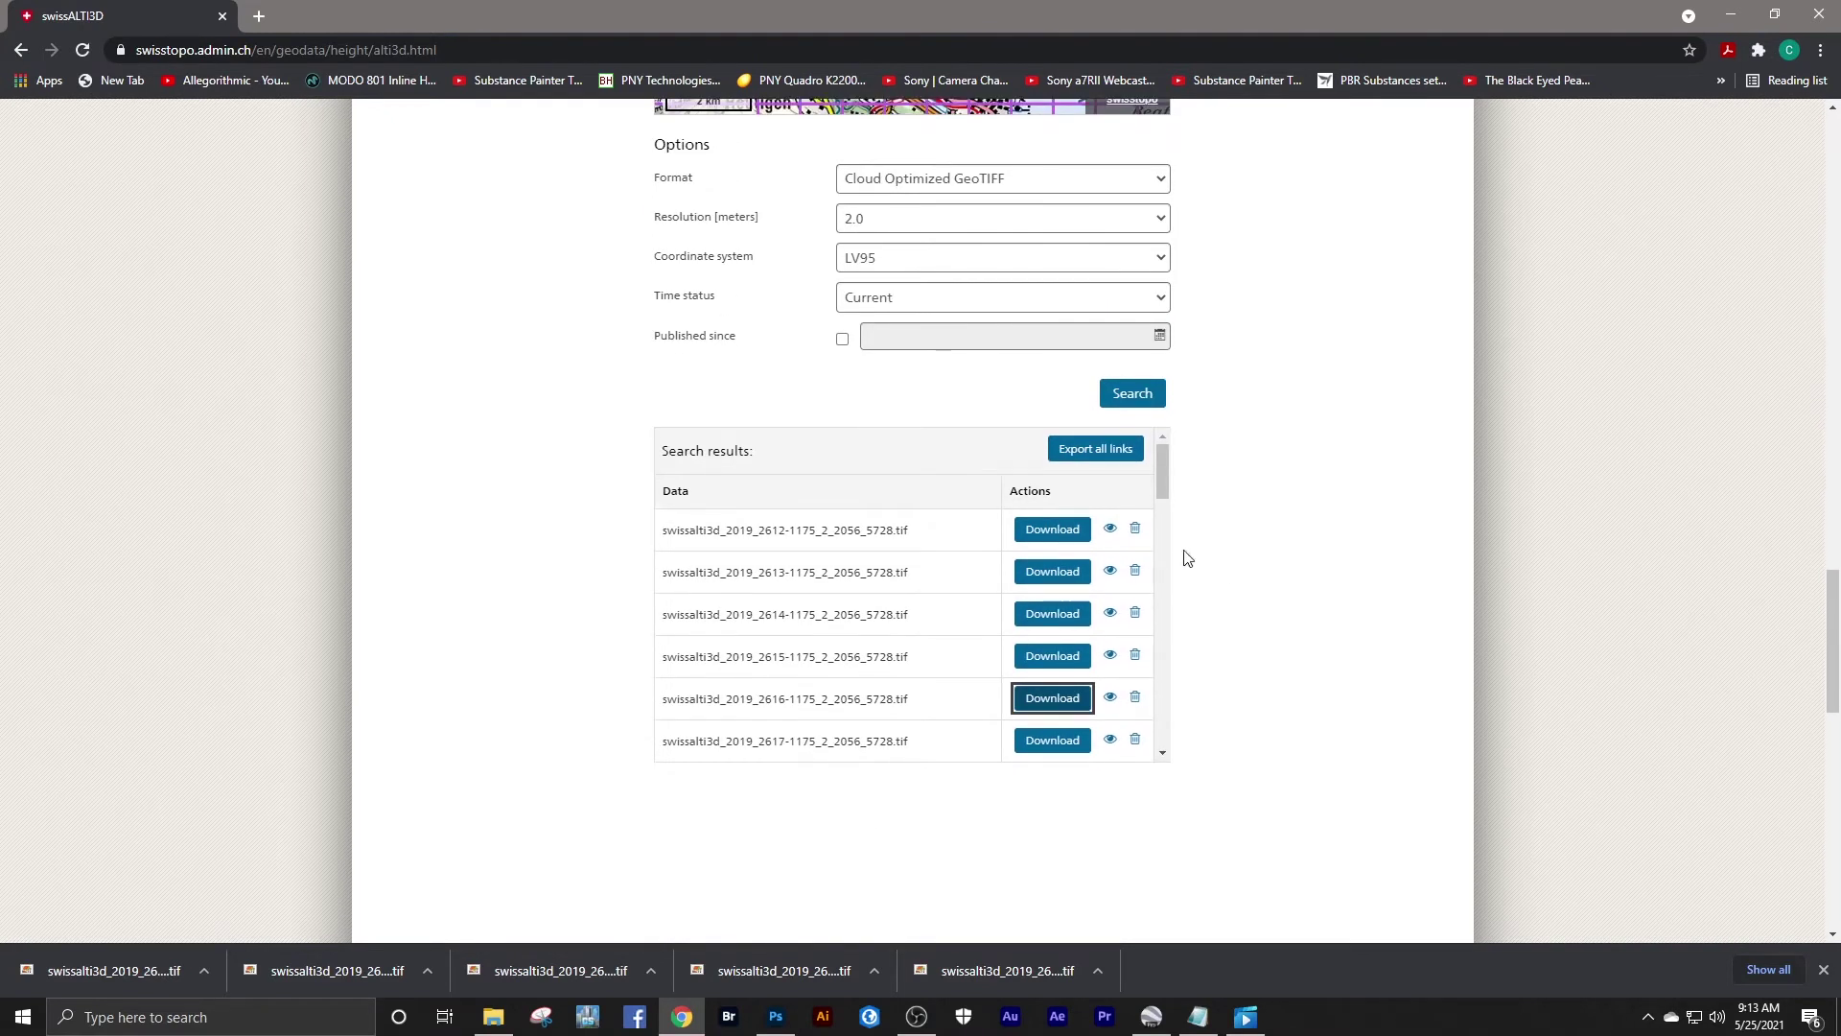
scroll(1225, 535, "up", 4)
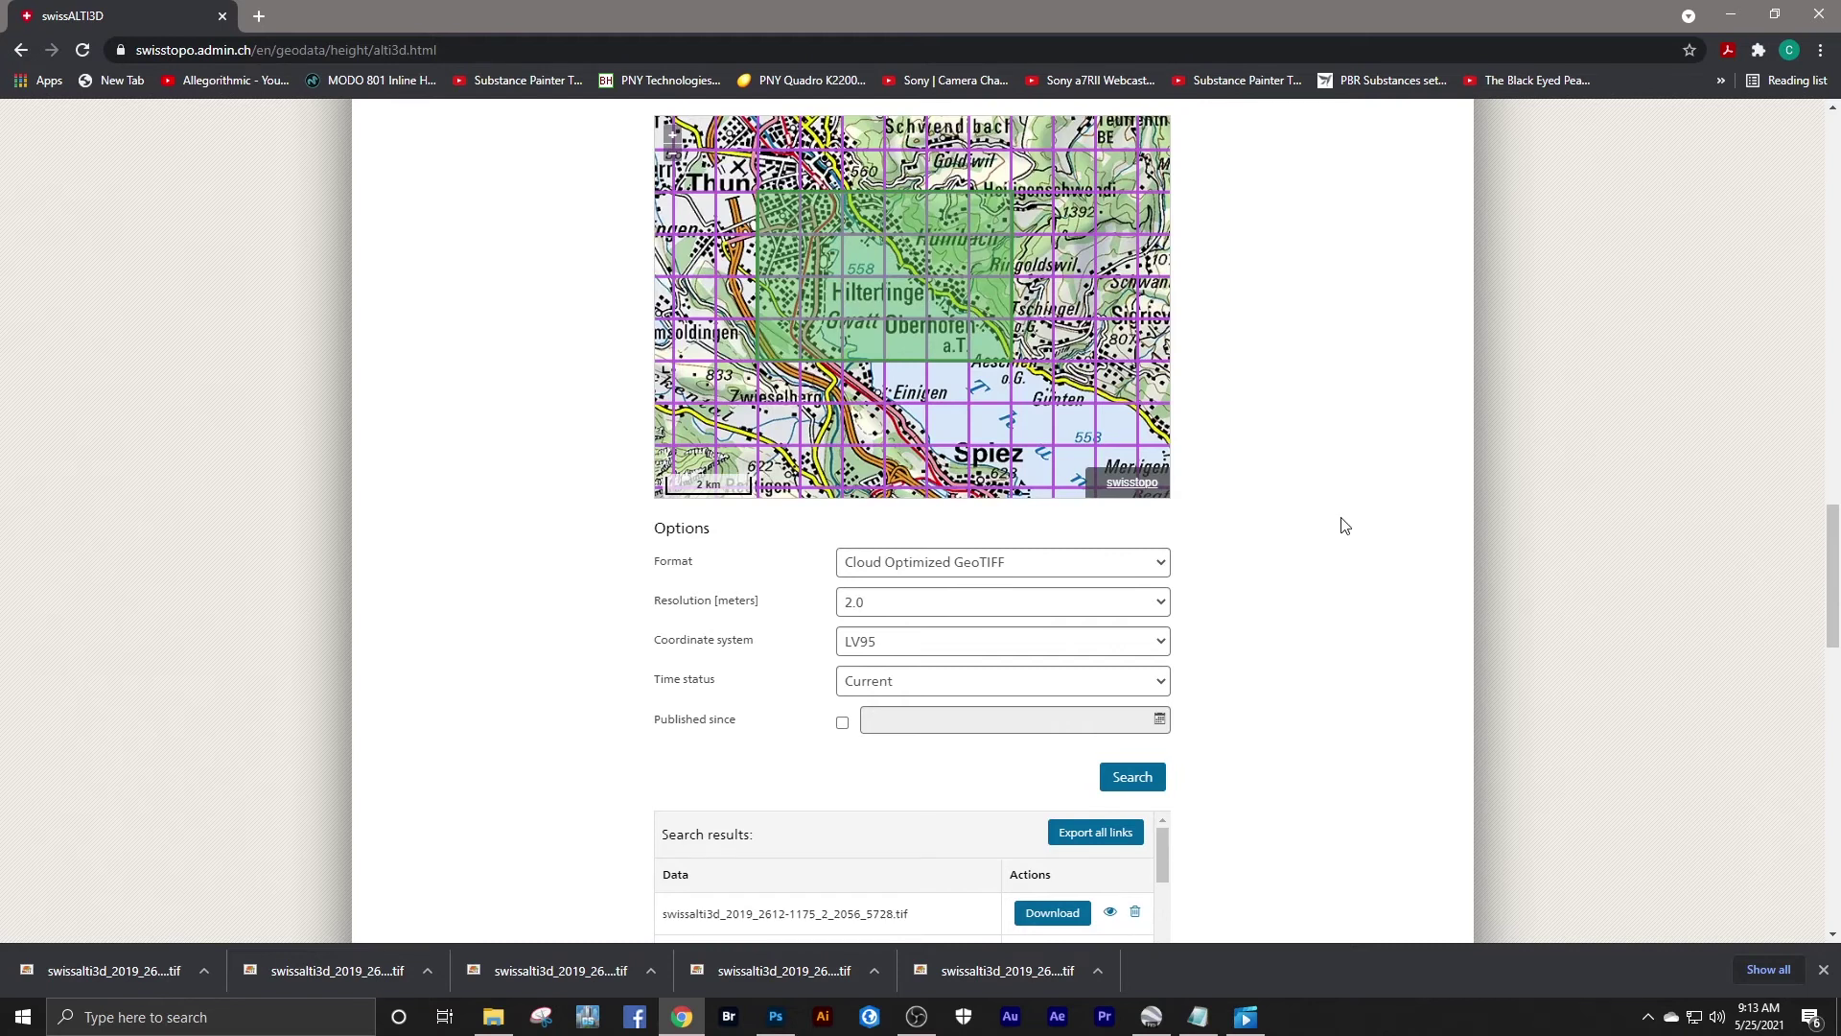
- Return to the Height Models page and reopen swissALTI3D at its Access to geodata section to start a fresh selection
left_click(18, 50)
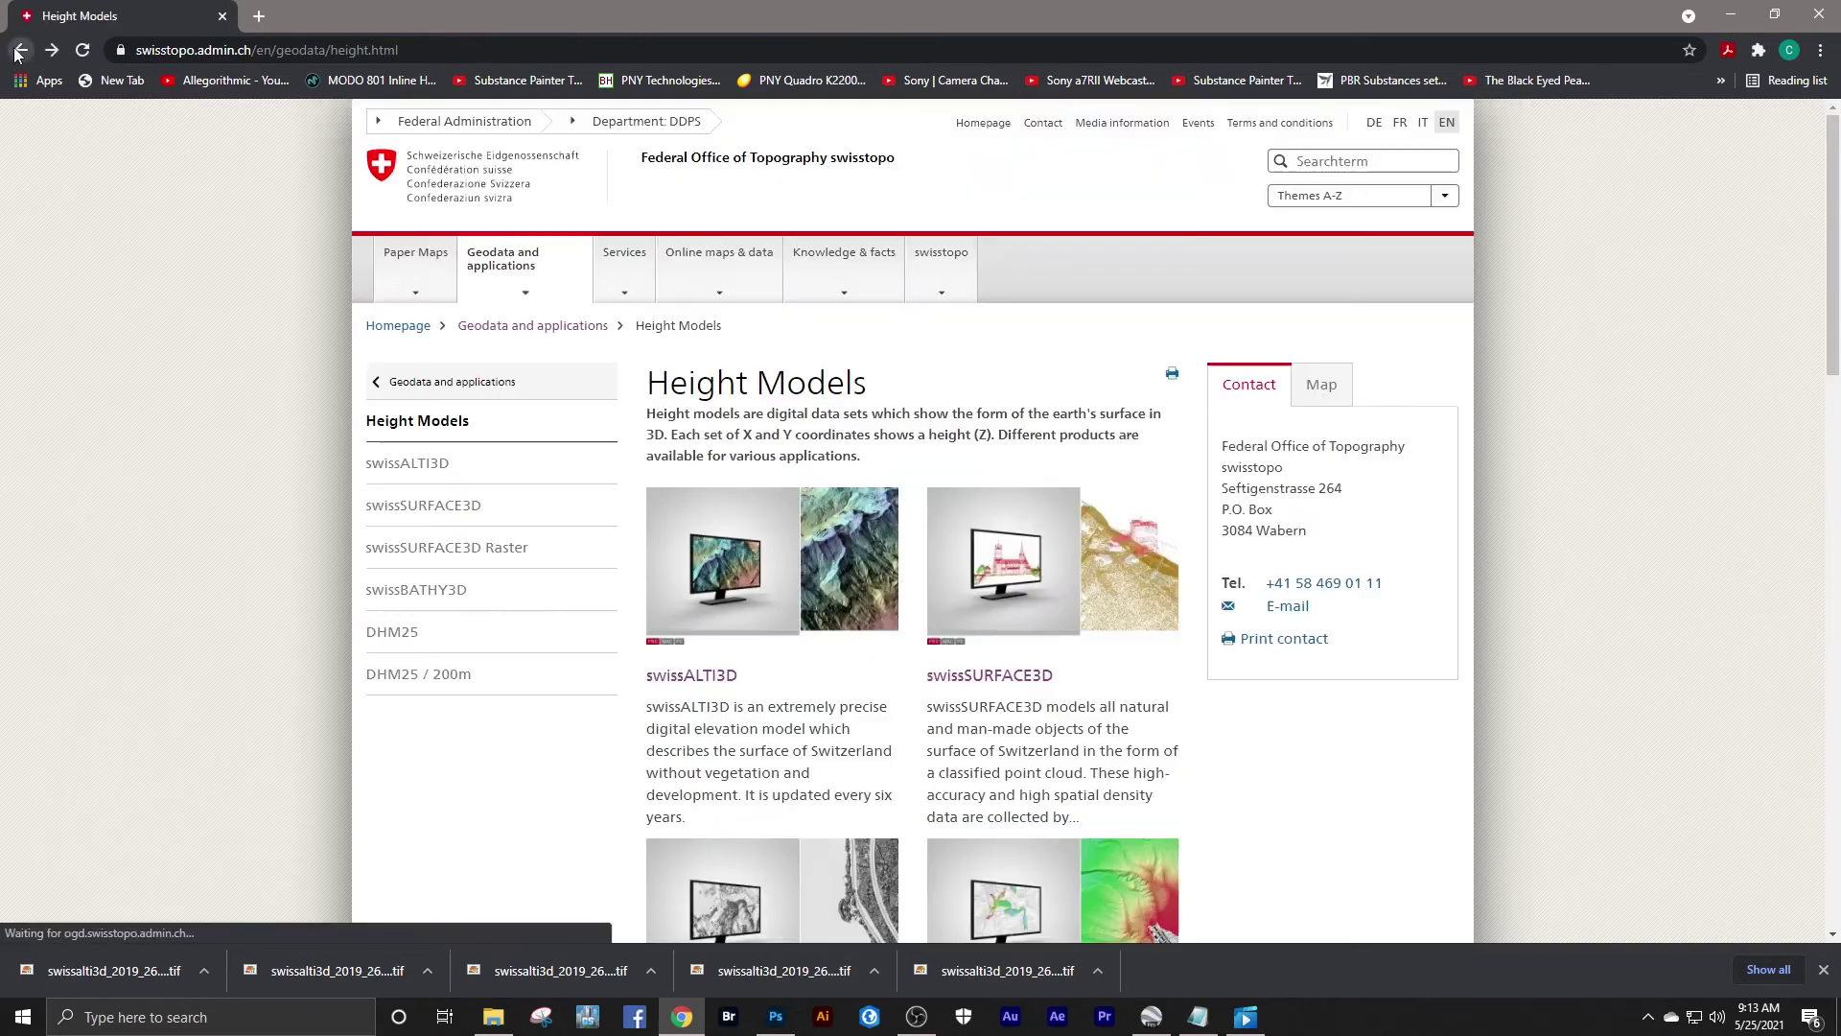
left_click(446, 464)
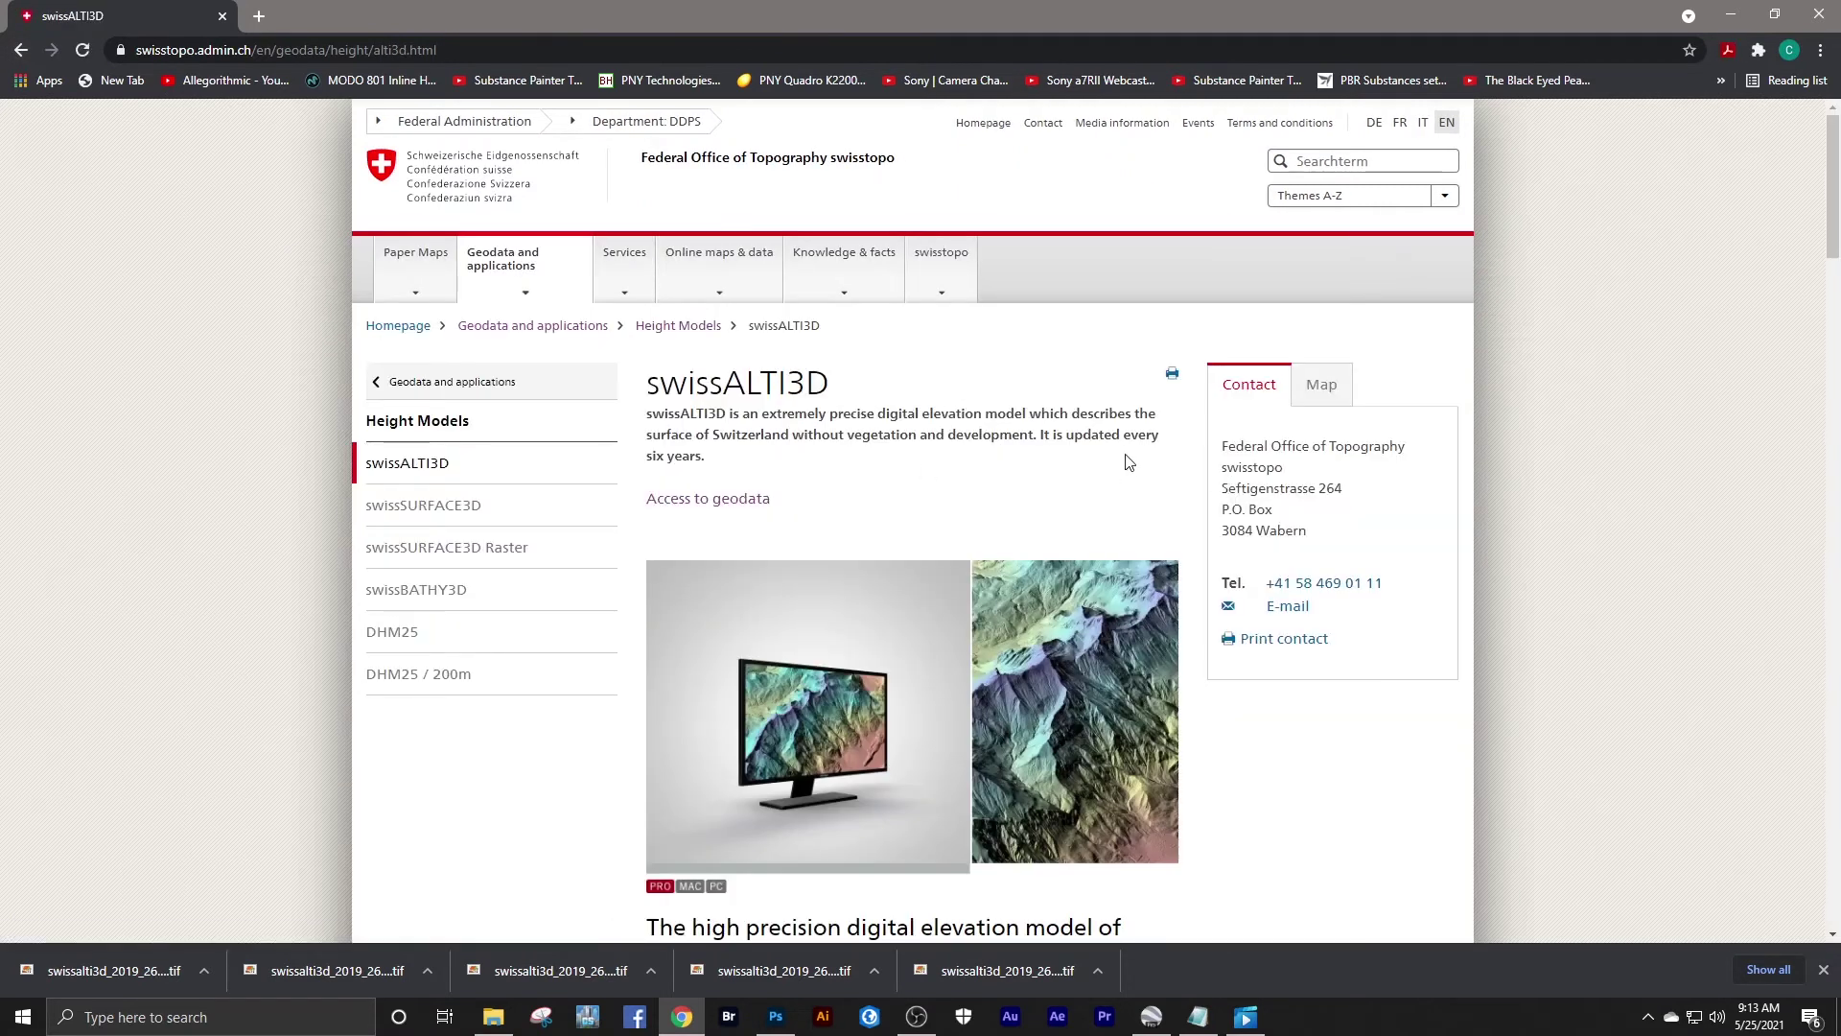
scroll(1052, 451, "down", 11)
scroll(1052, 451, "down", 12)
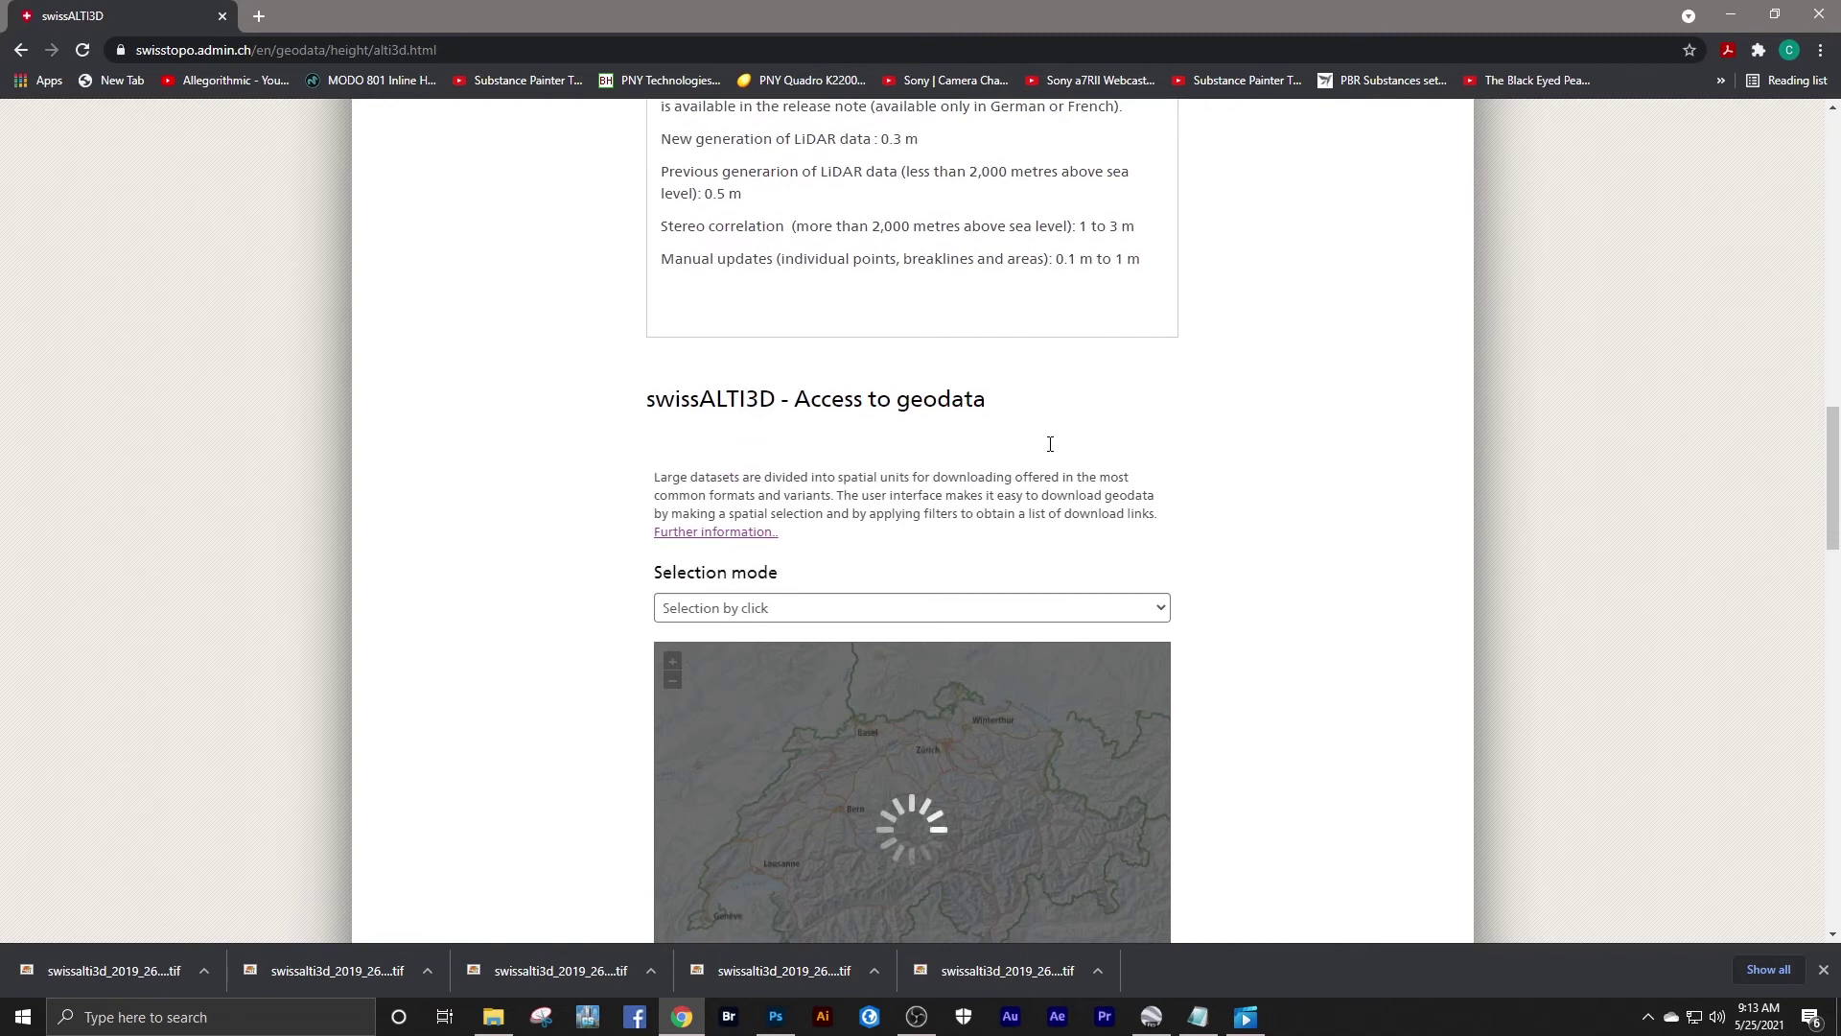
- Examine the tile grid around Thun and the northwestern end of Lake Thun on the geodata selection map
scroll(1050, 444, "up", 8)
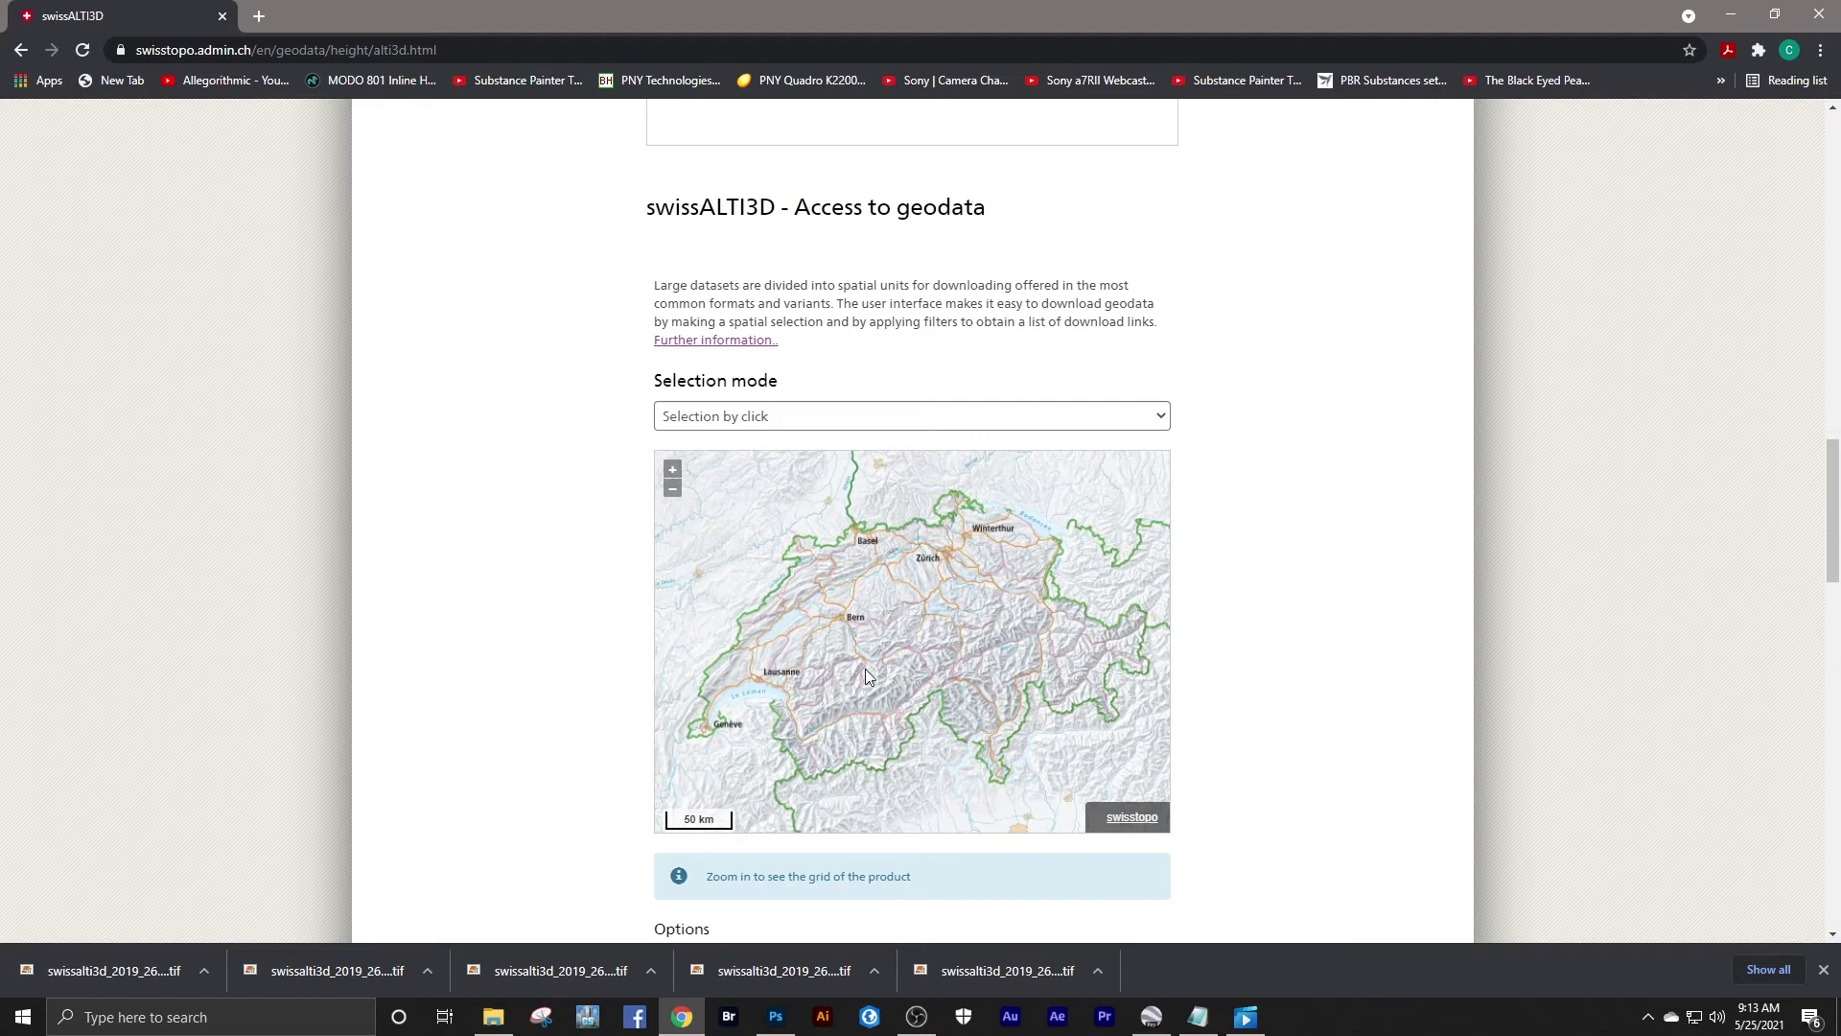
scroll(855, 635, "up", 3)
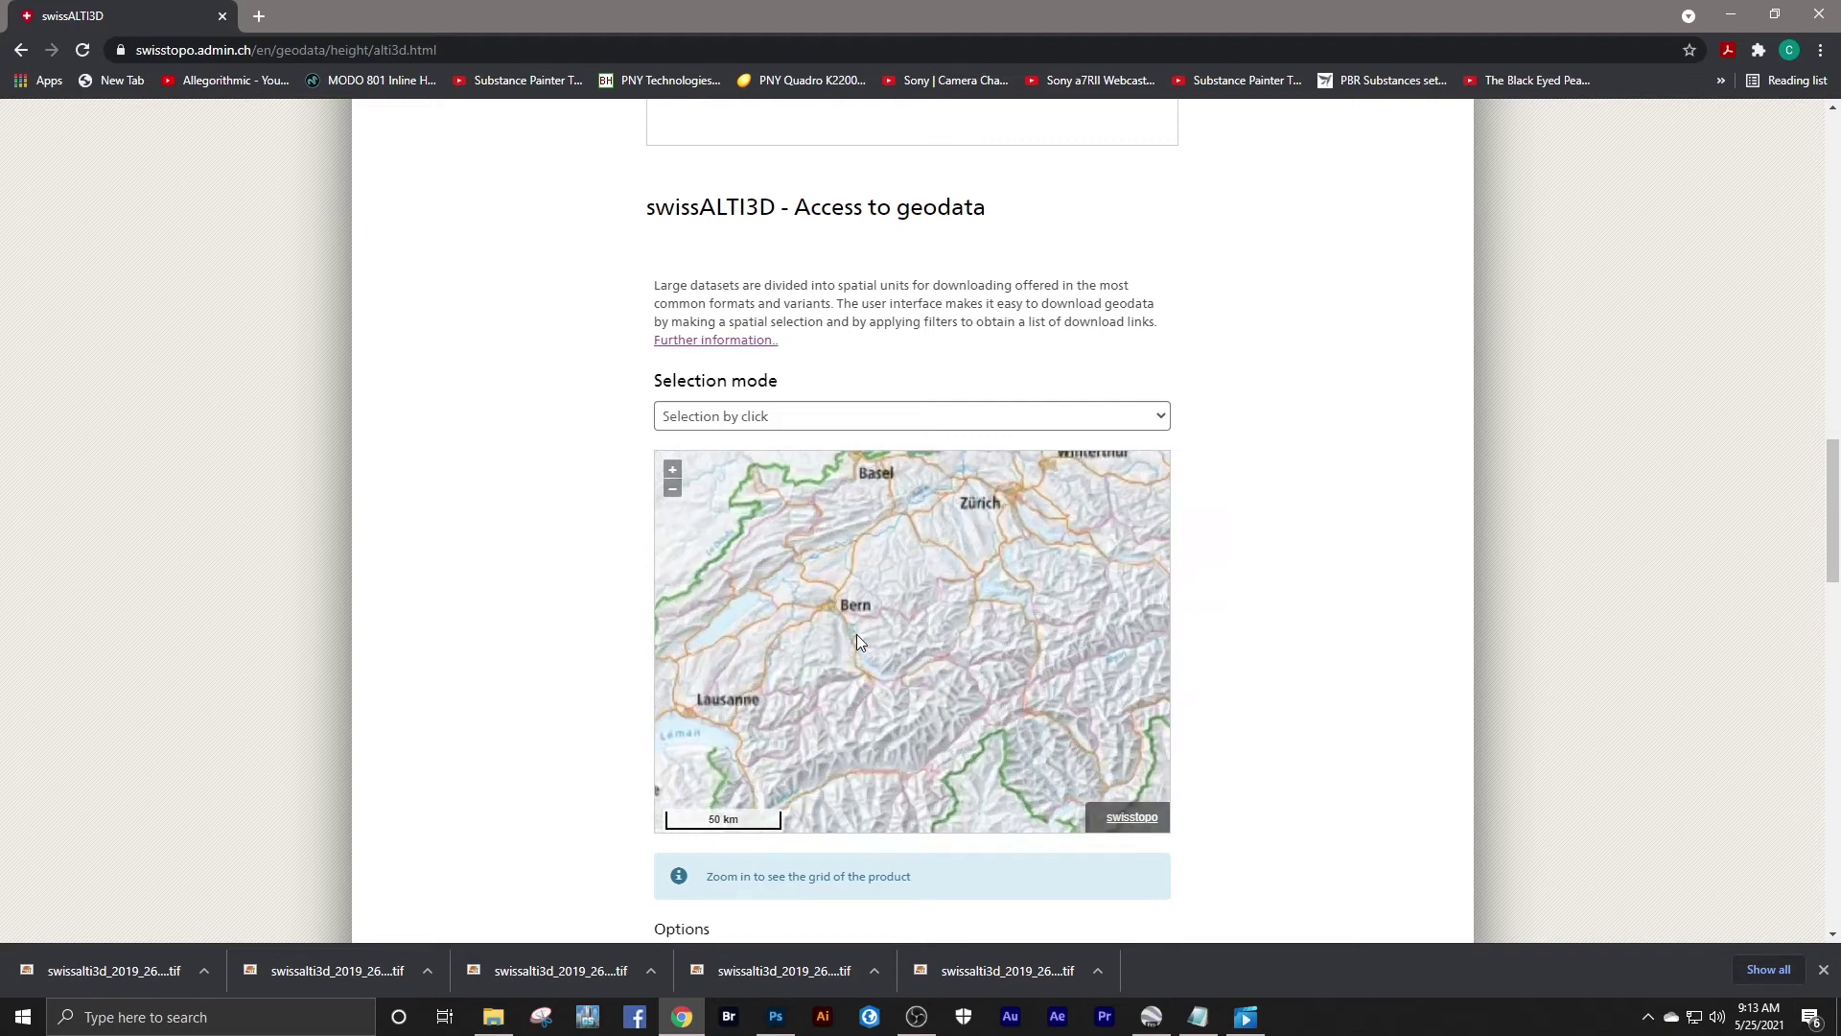
left_click_drag(872, 671, 875, 543)
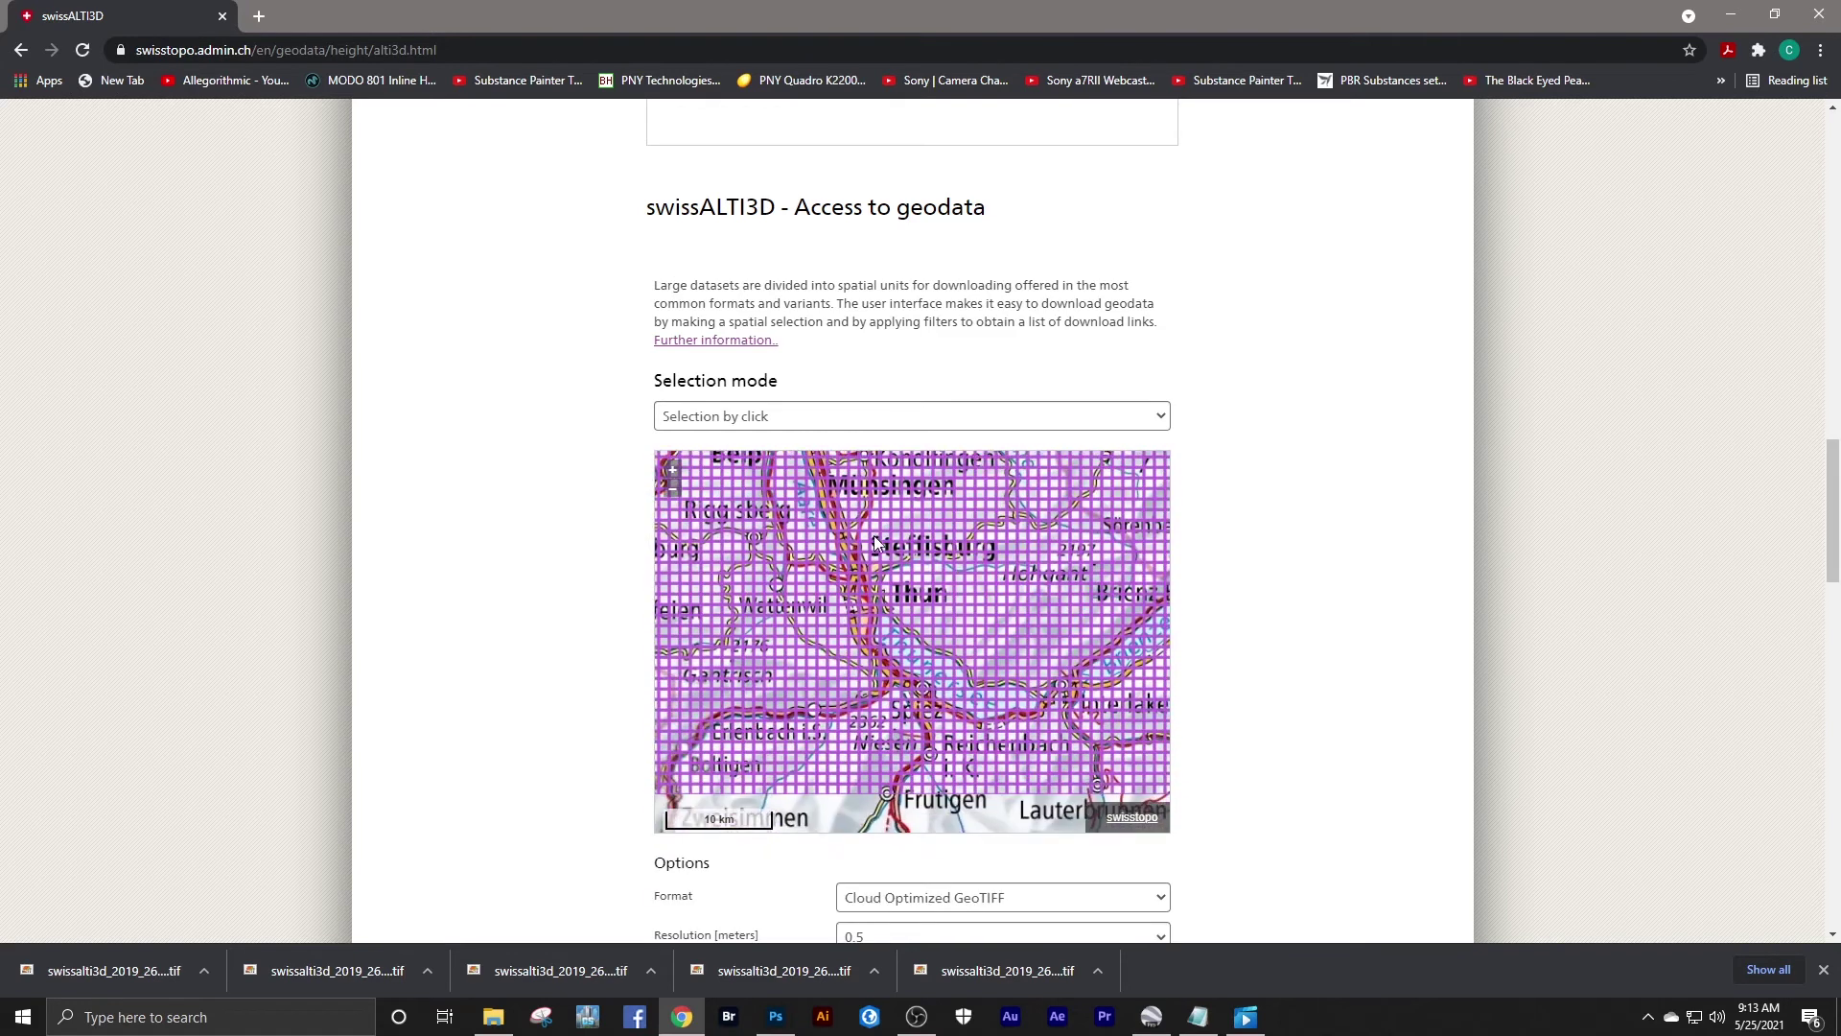
scroll(876, 618, "up", 1)
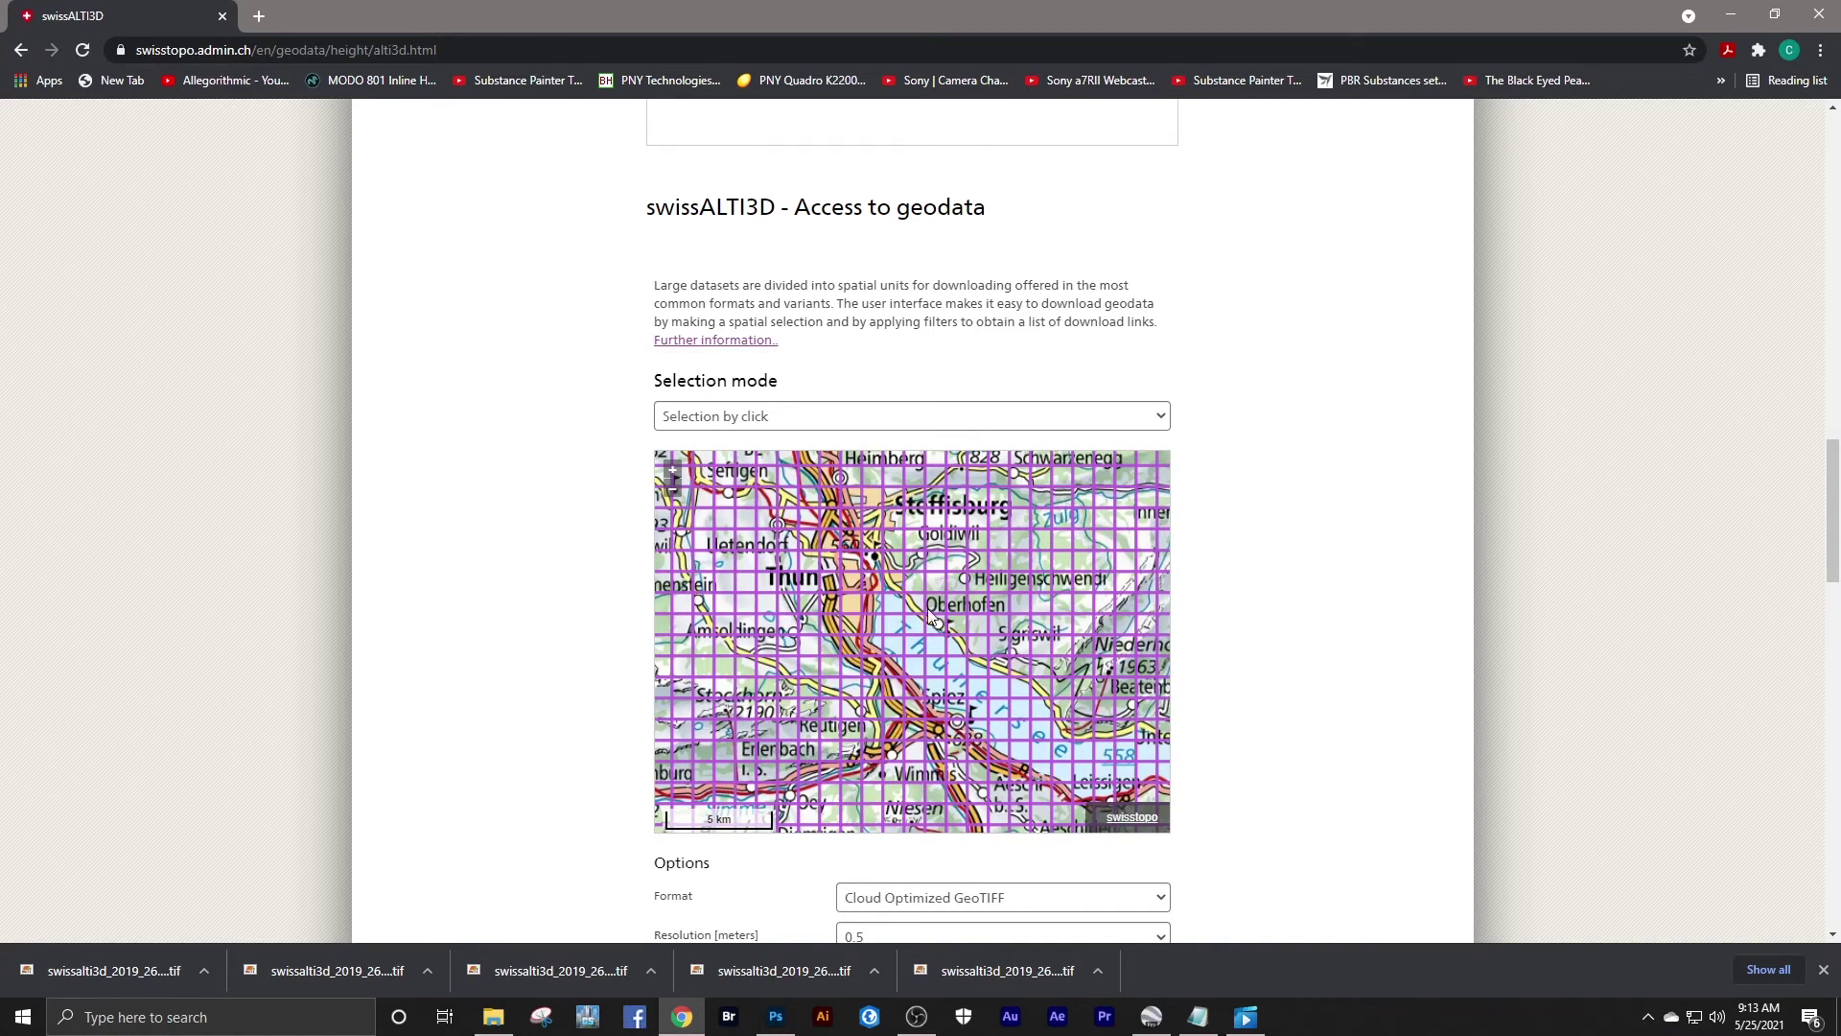
scroll(865, 641, "up", 3)
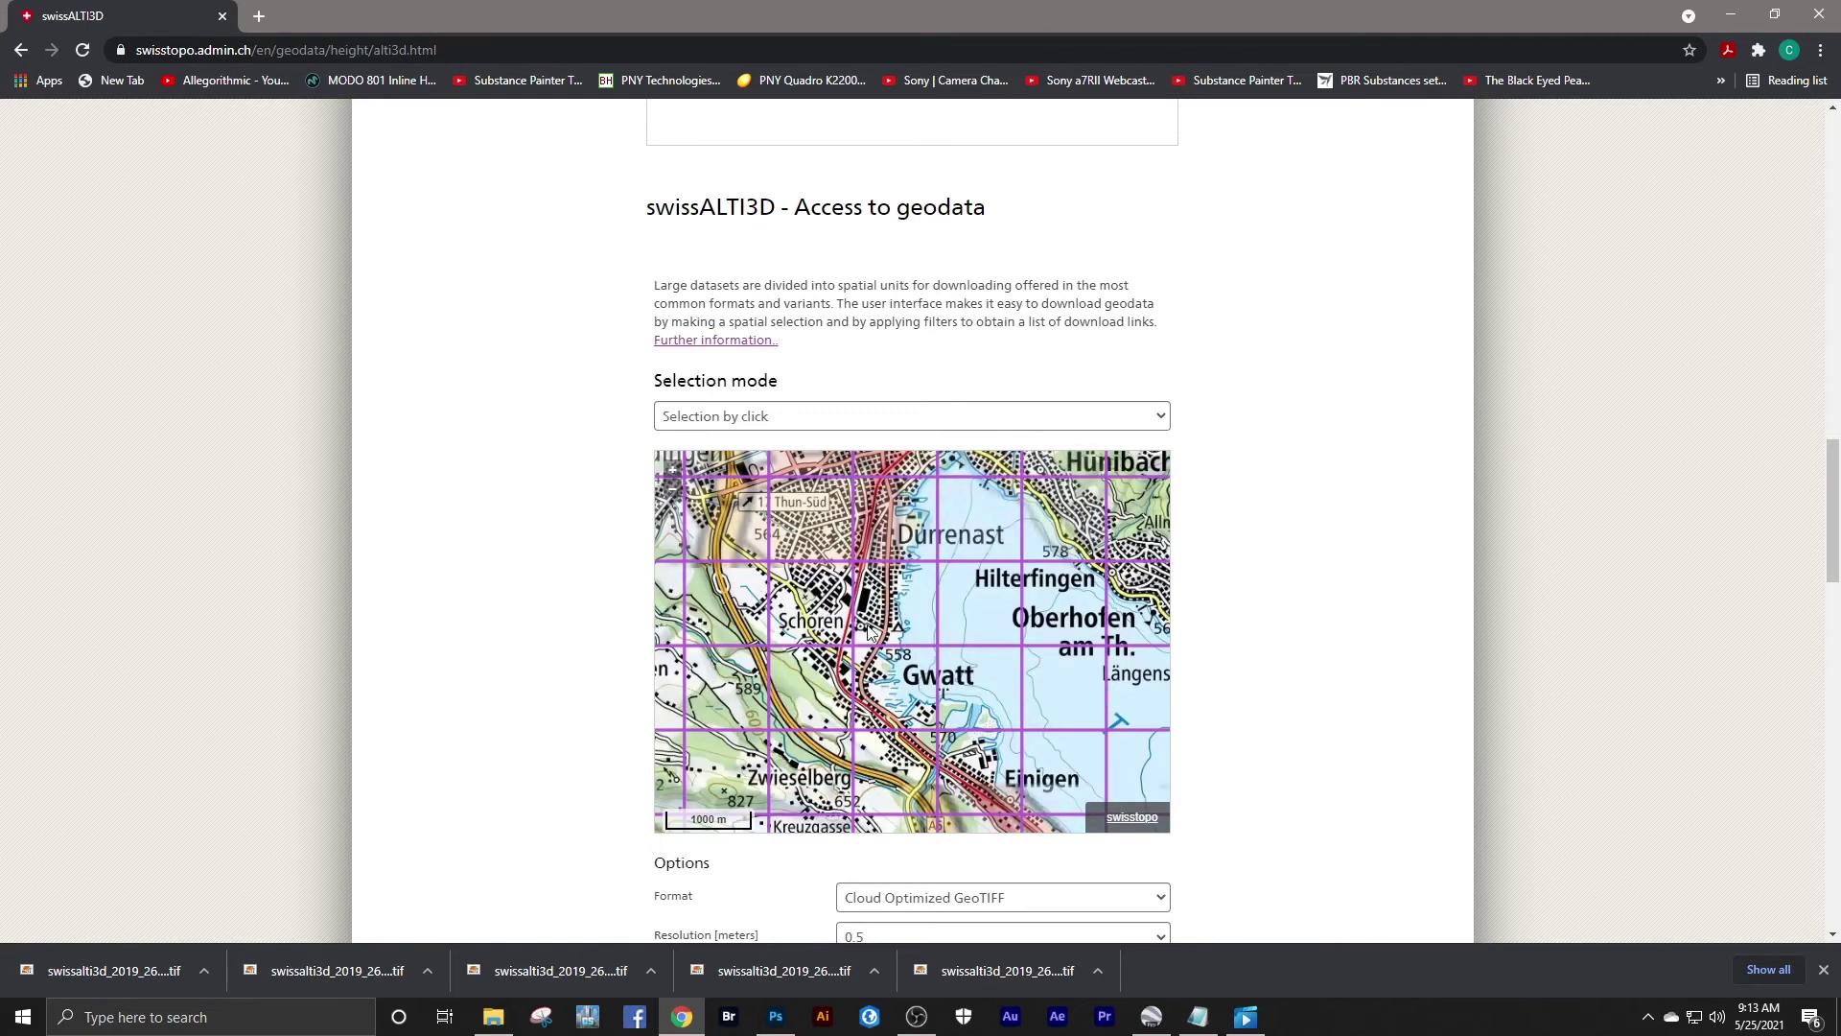
scroll(883, 594, "down", 2)
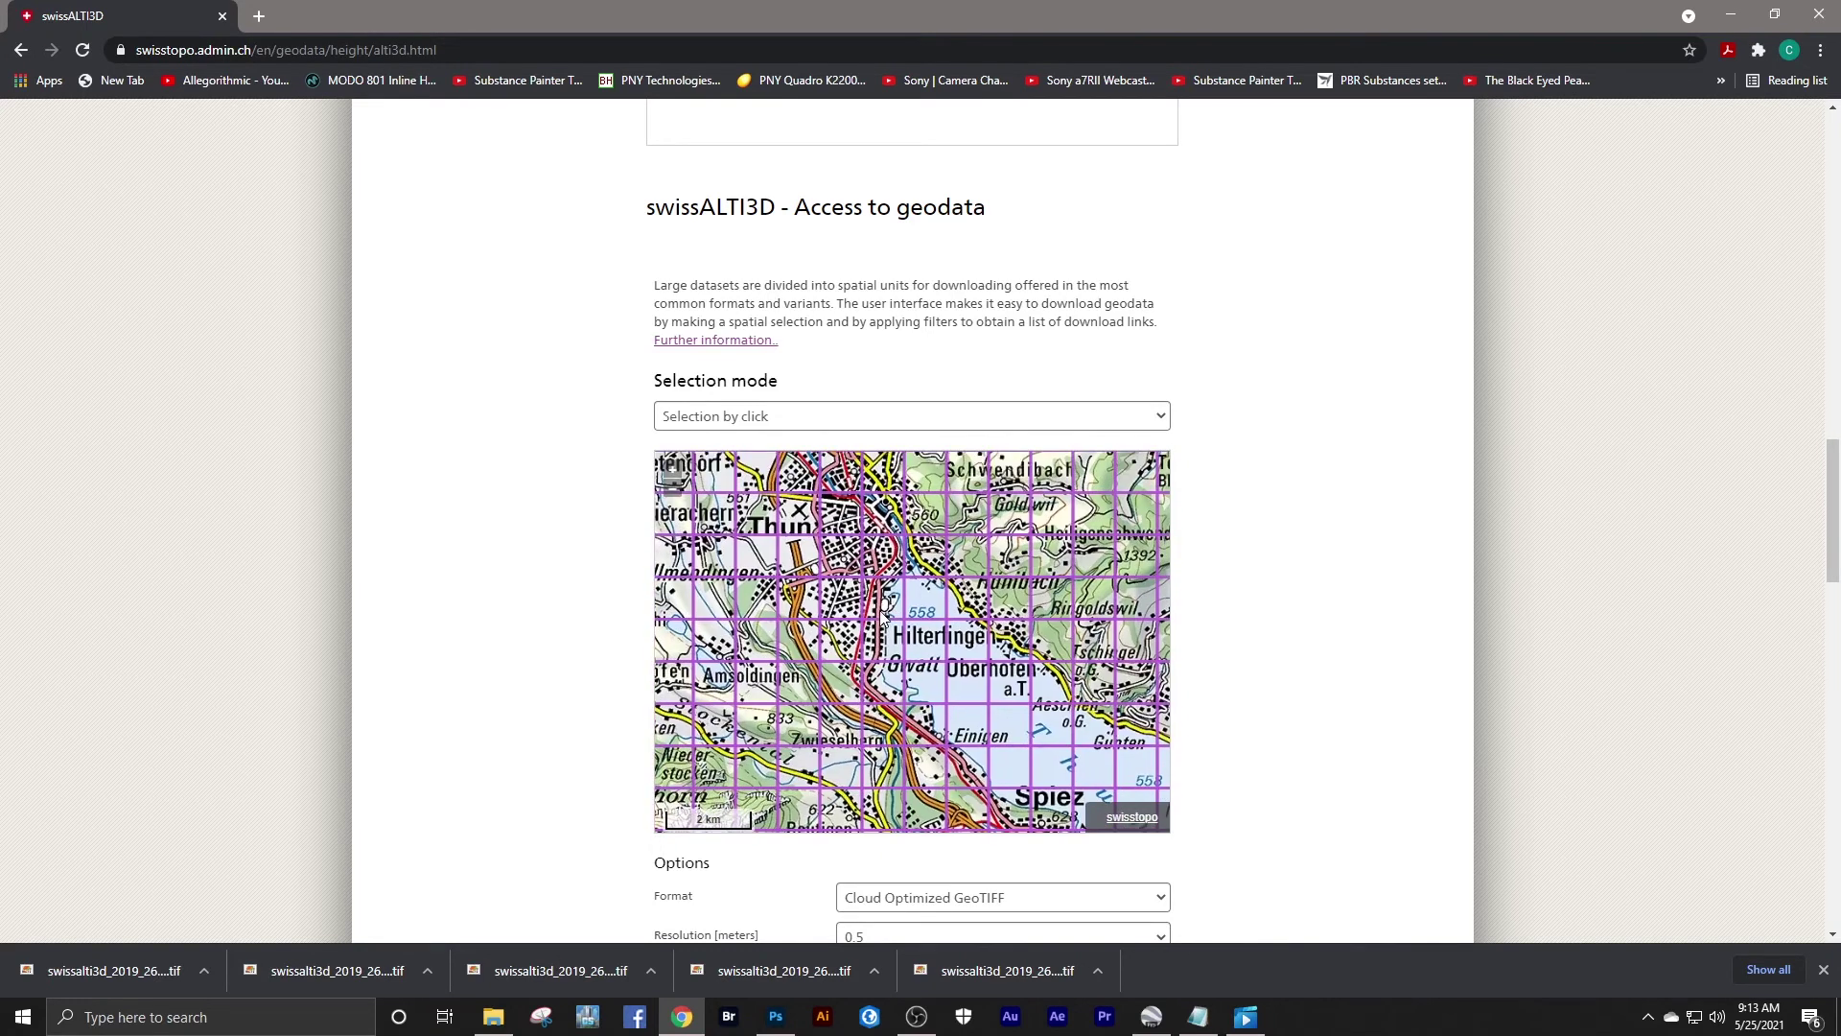
scroll(888, 617, "up", 1)
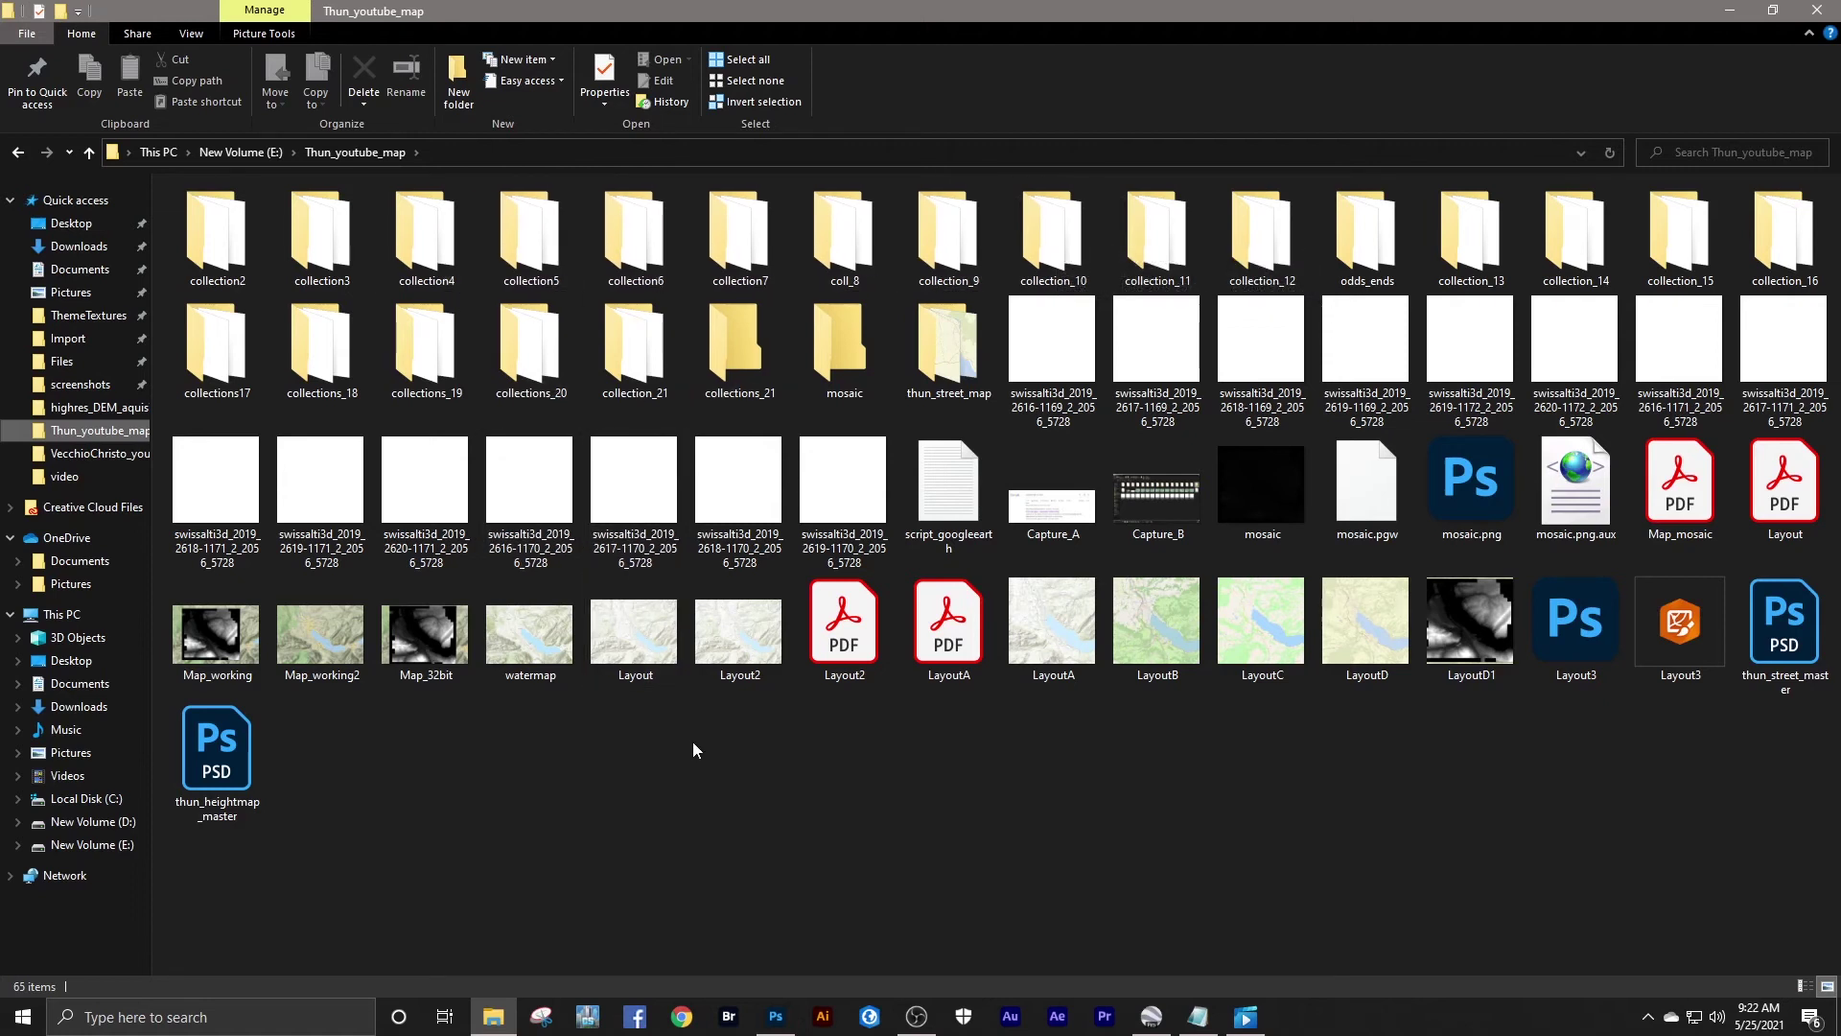
- Examine the downloaded elevation tiles in the collection7, collection3 and collection_10 folders of Thun_youtube_map
double_click(753, 259)
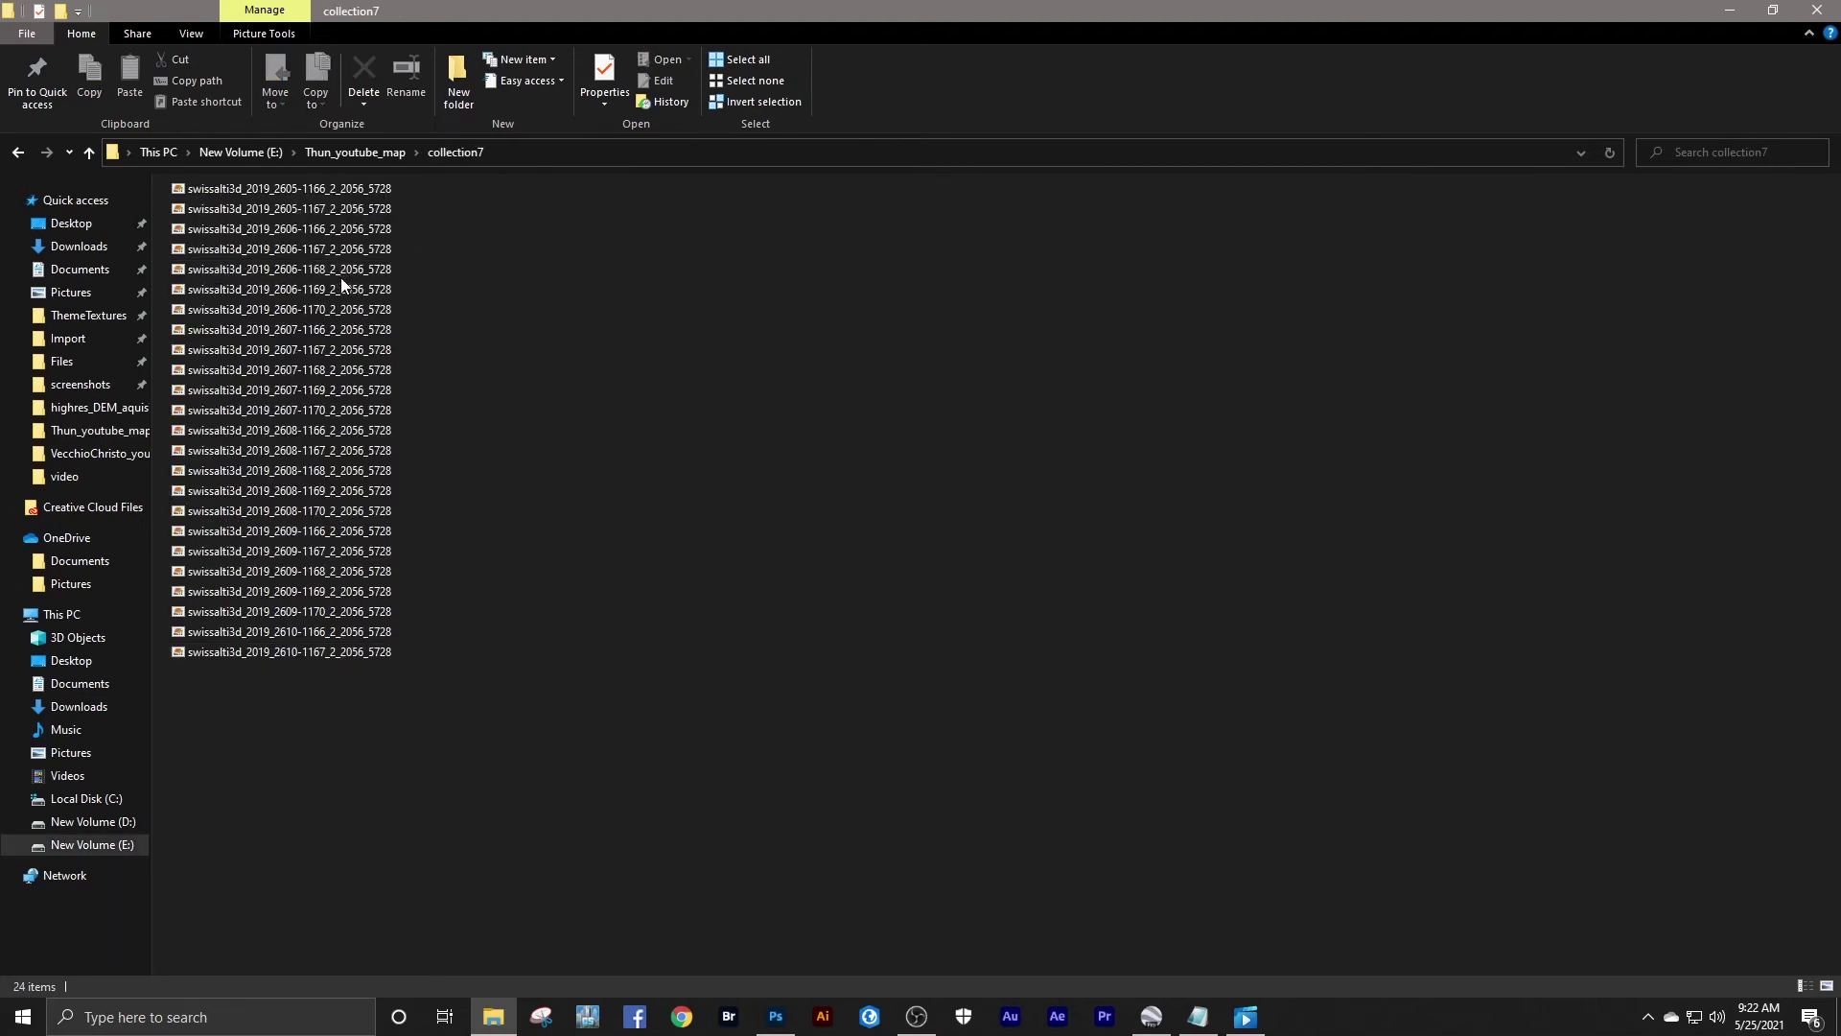
left_click(17, 154)
double_click(321, 232)
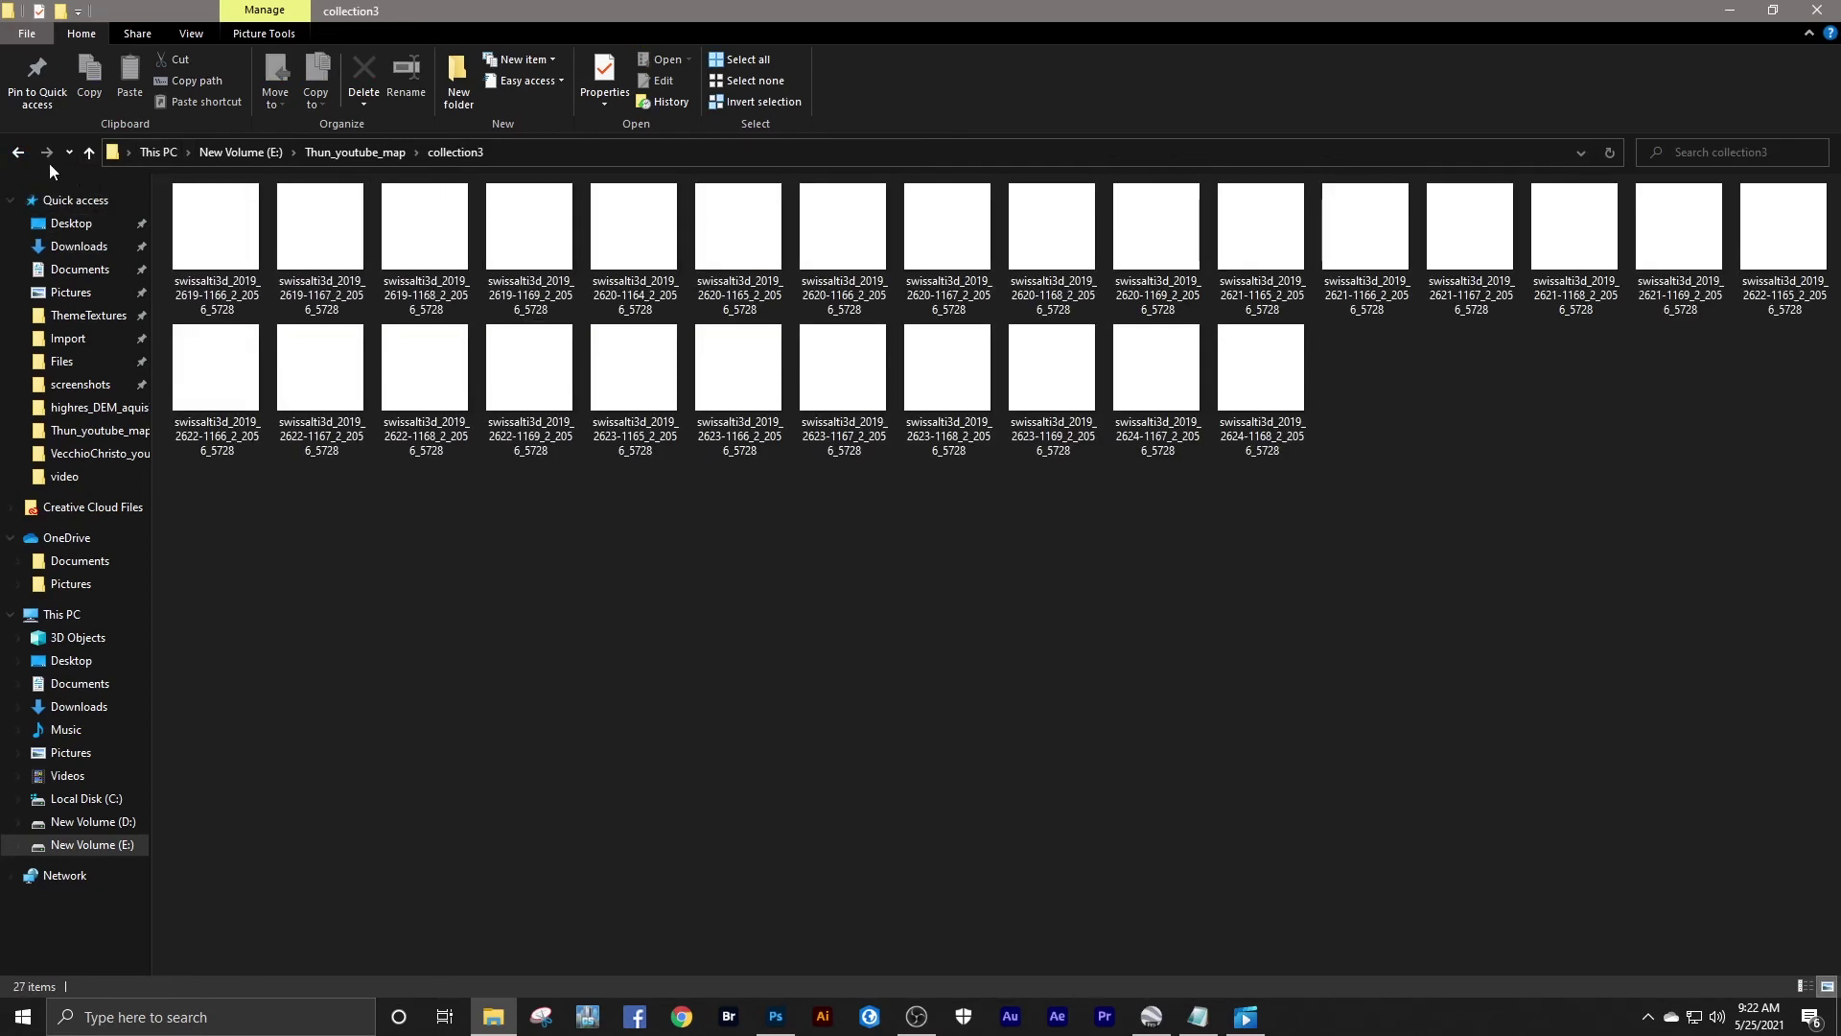
left_click(18, 153)
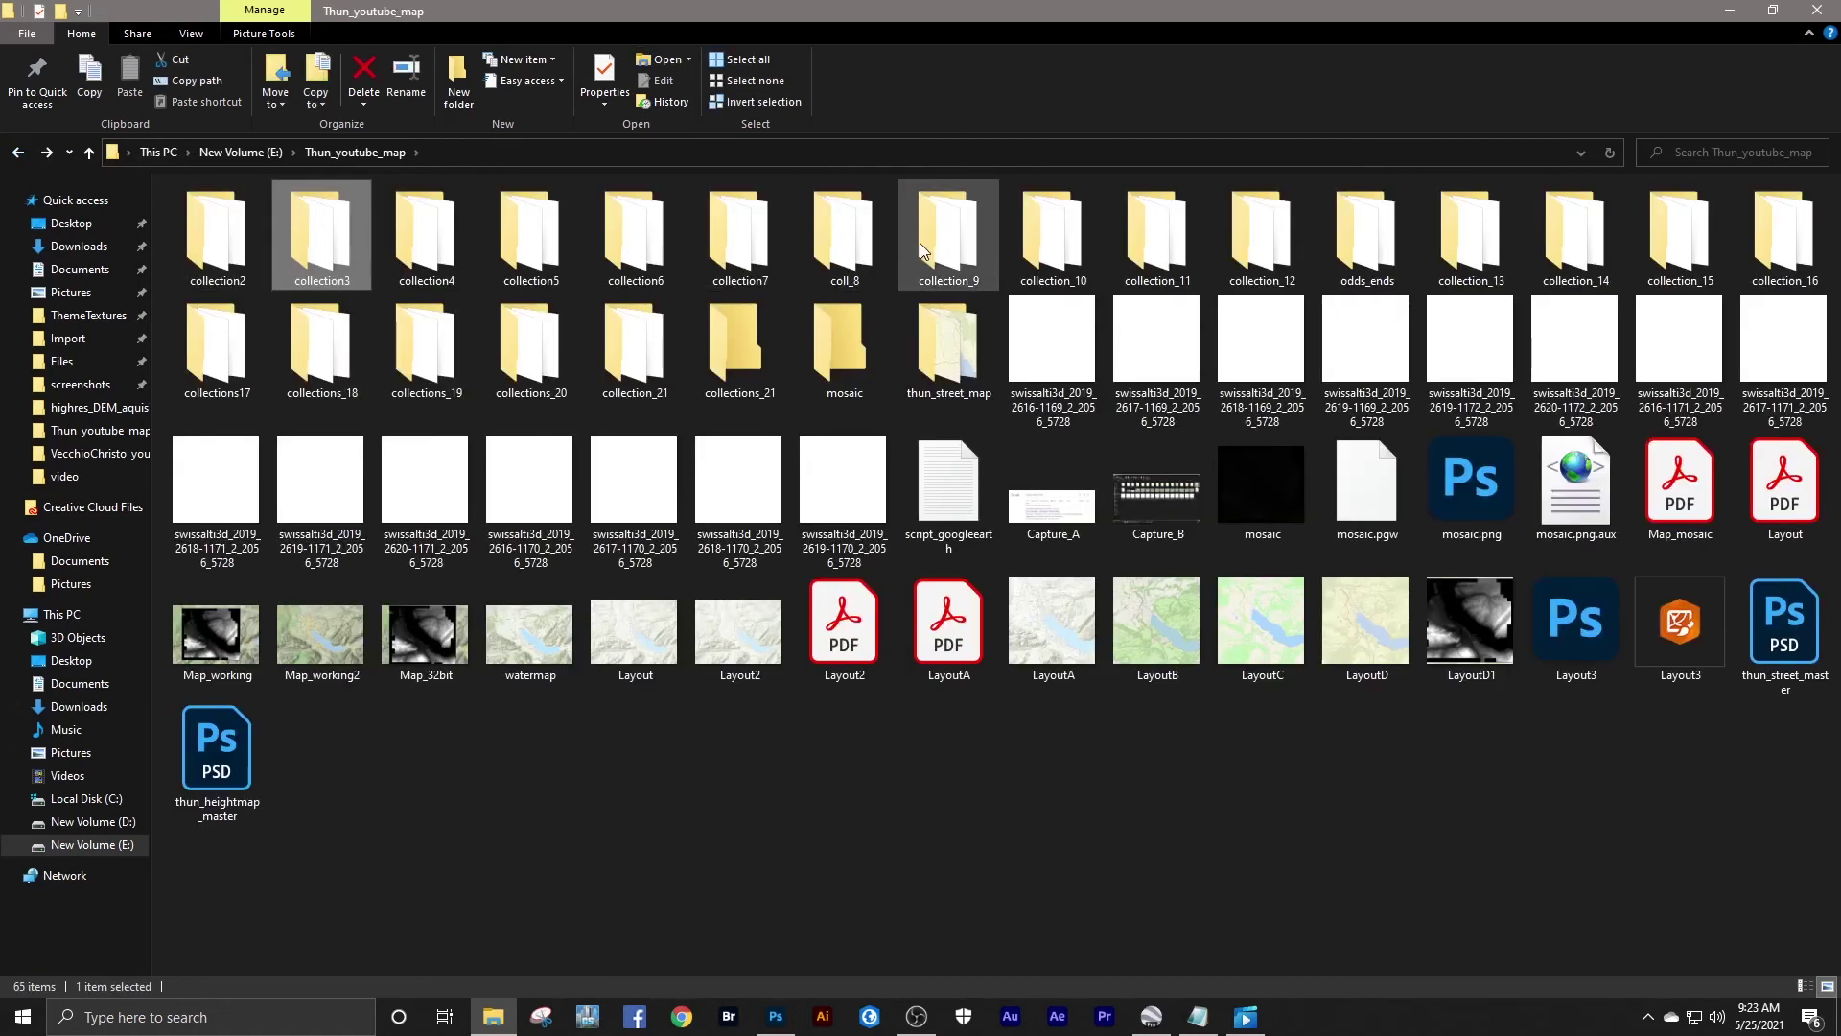
double_click(1039, 234)
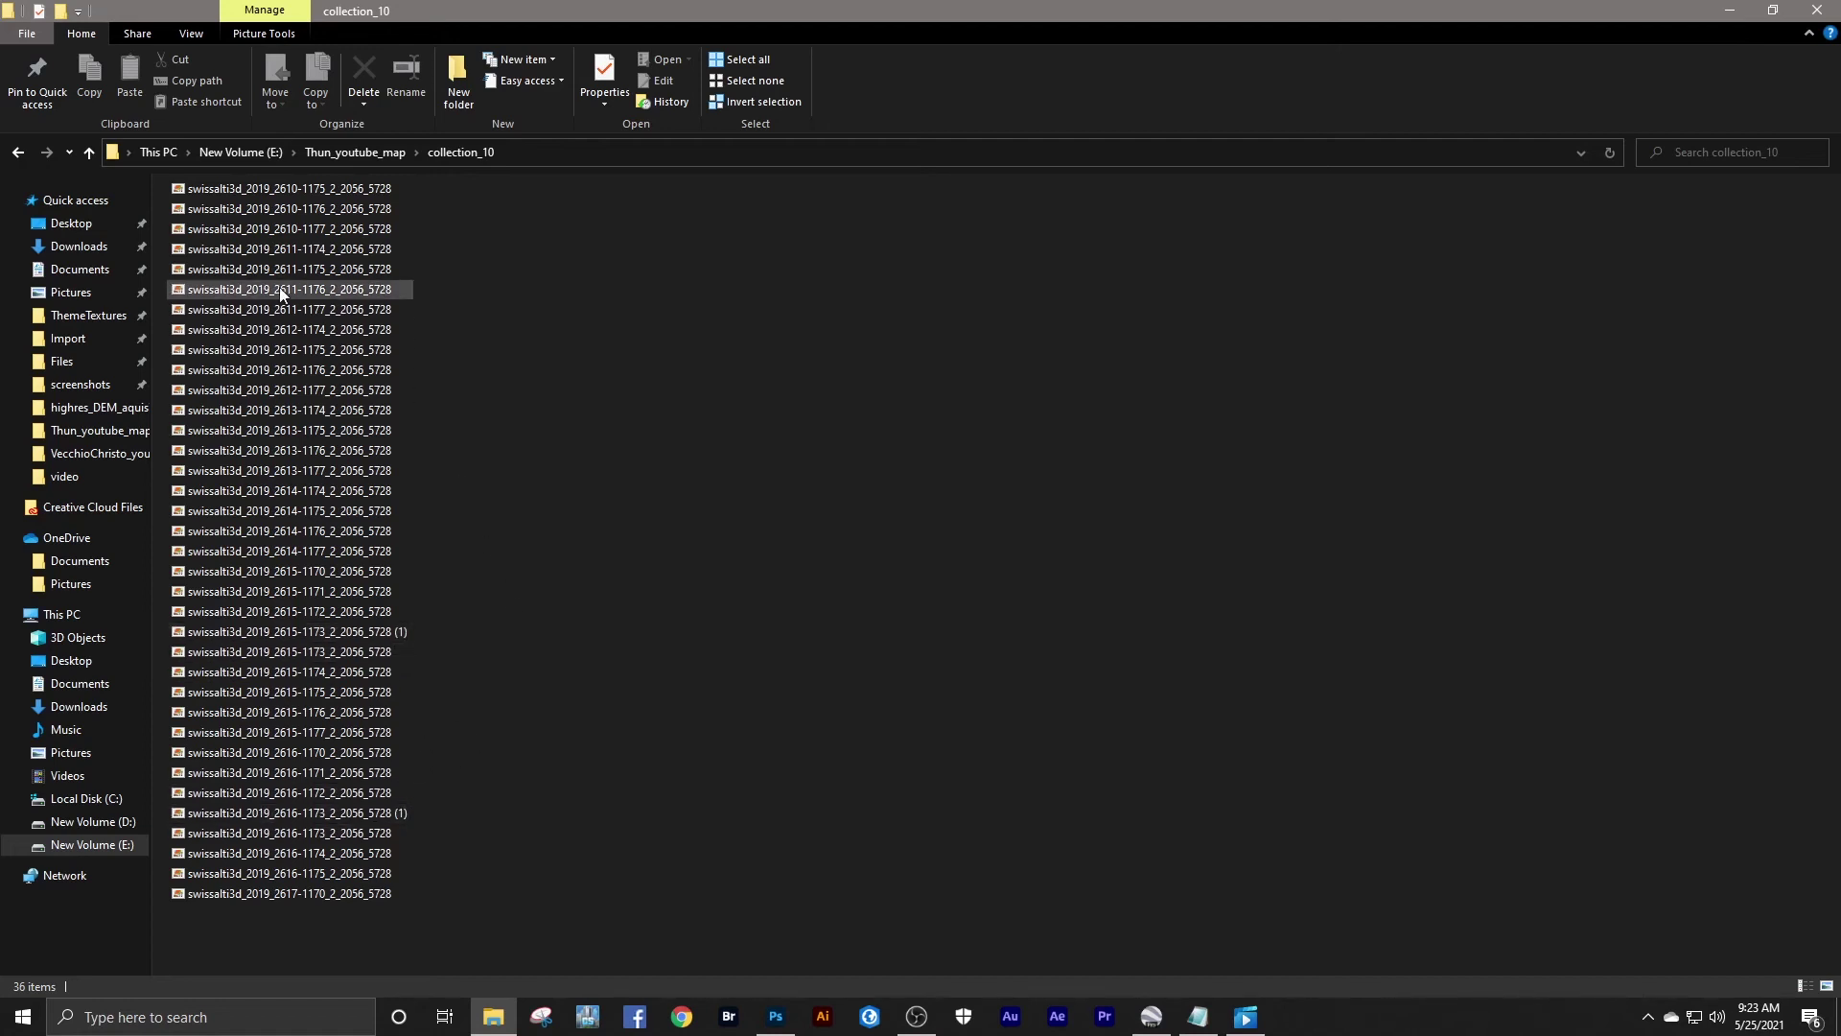
left_click(88, 156)
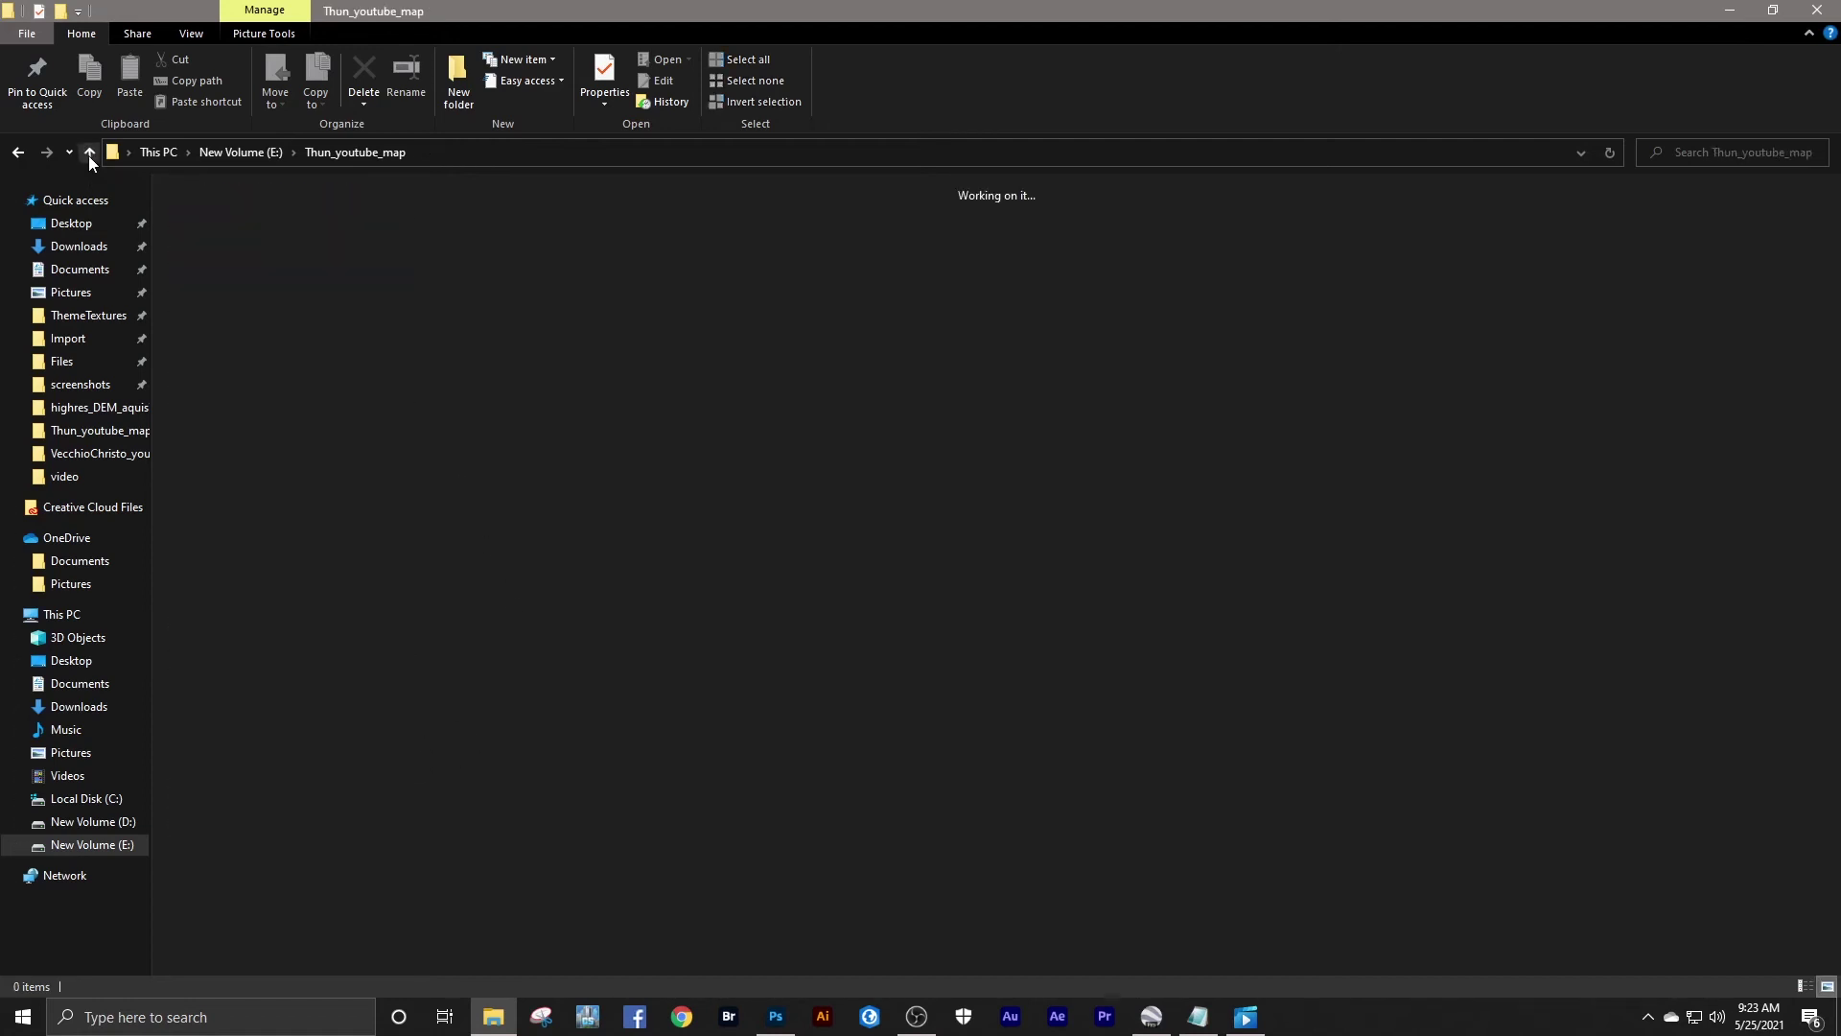
- Close the tile folder window, switch to ArcGIS Pro and open the recent project MyProject2
left_click(1818, 9)
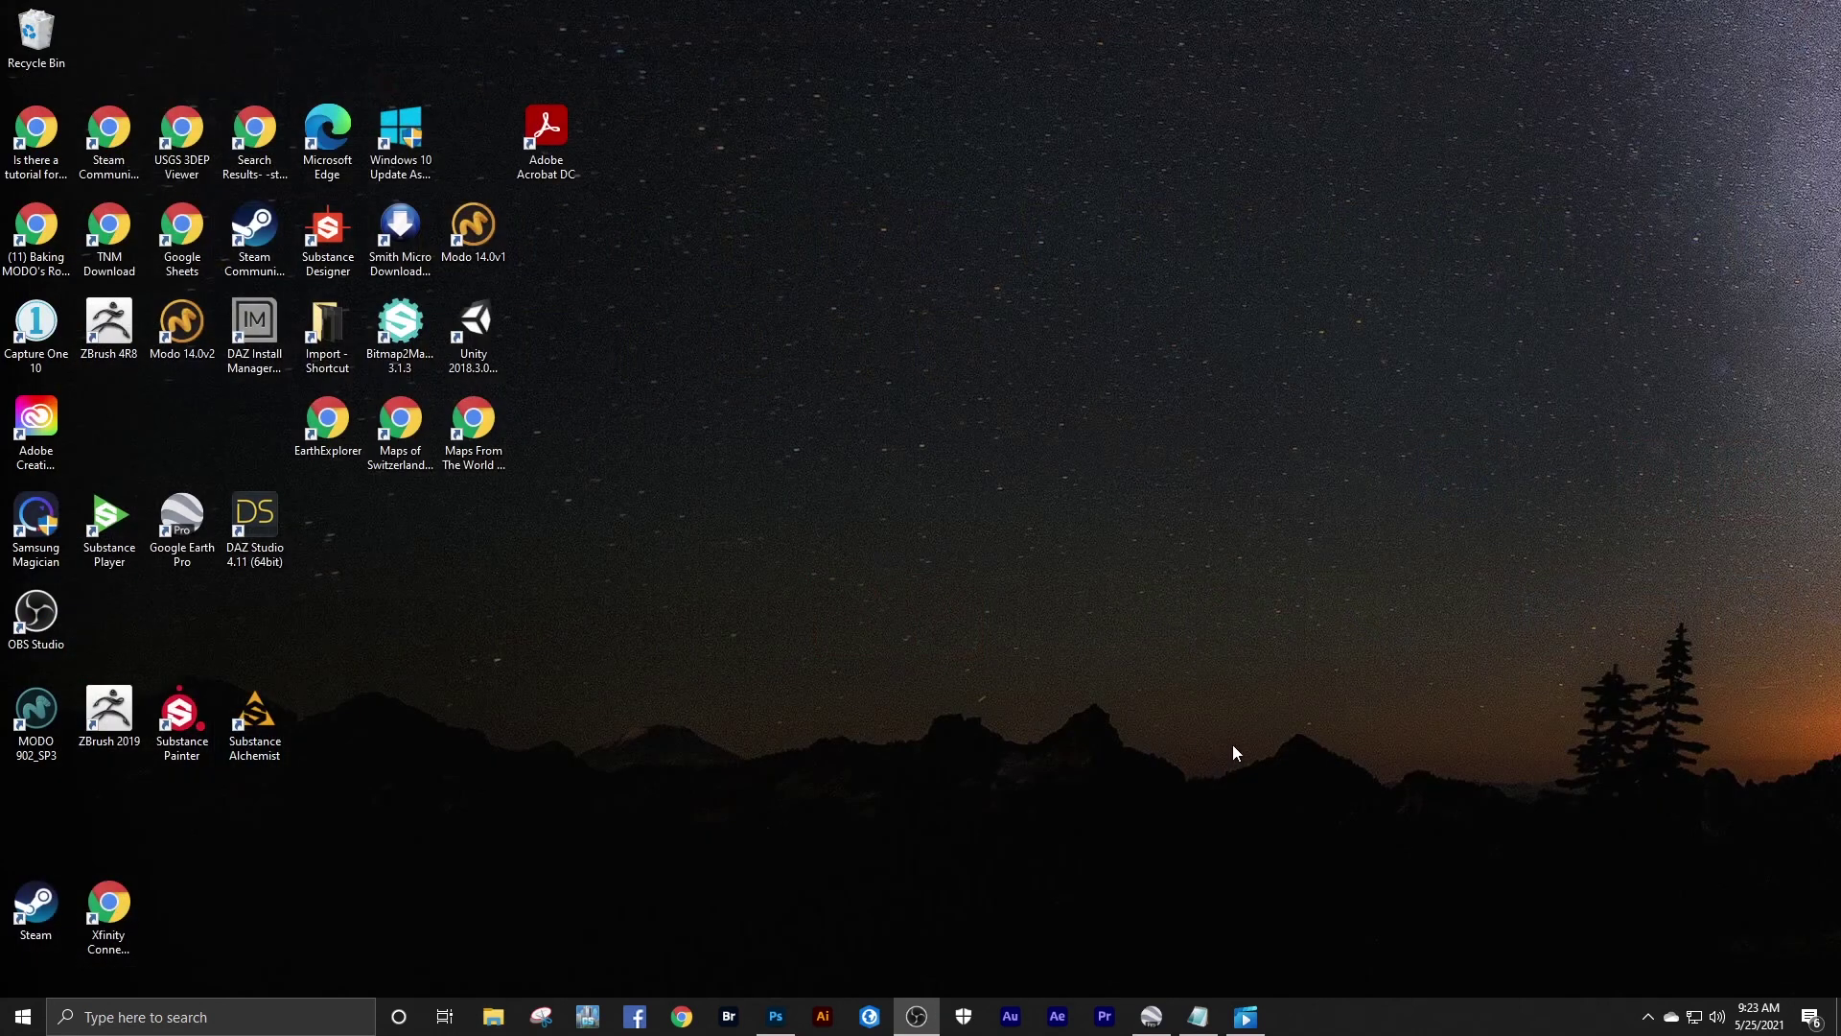
left_click(869, 1016)
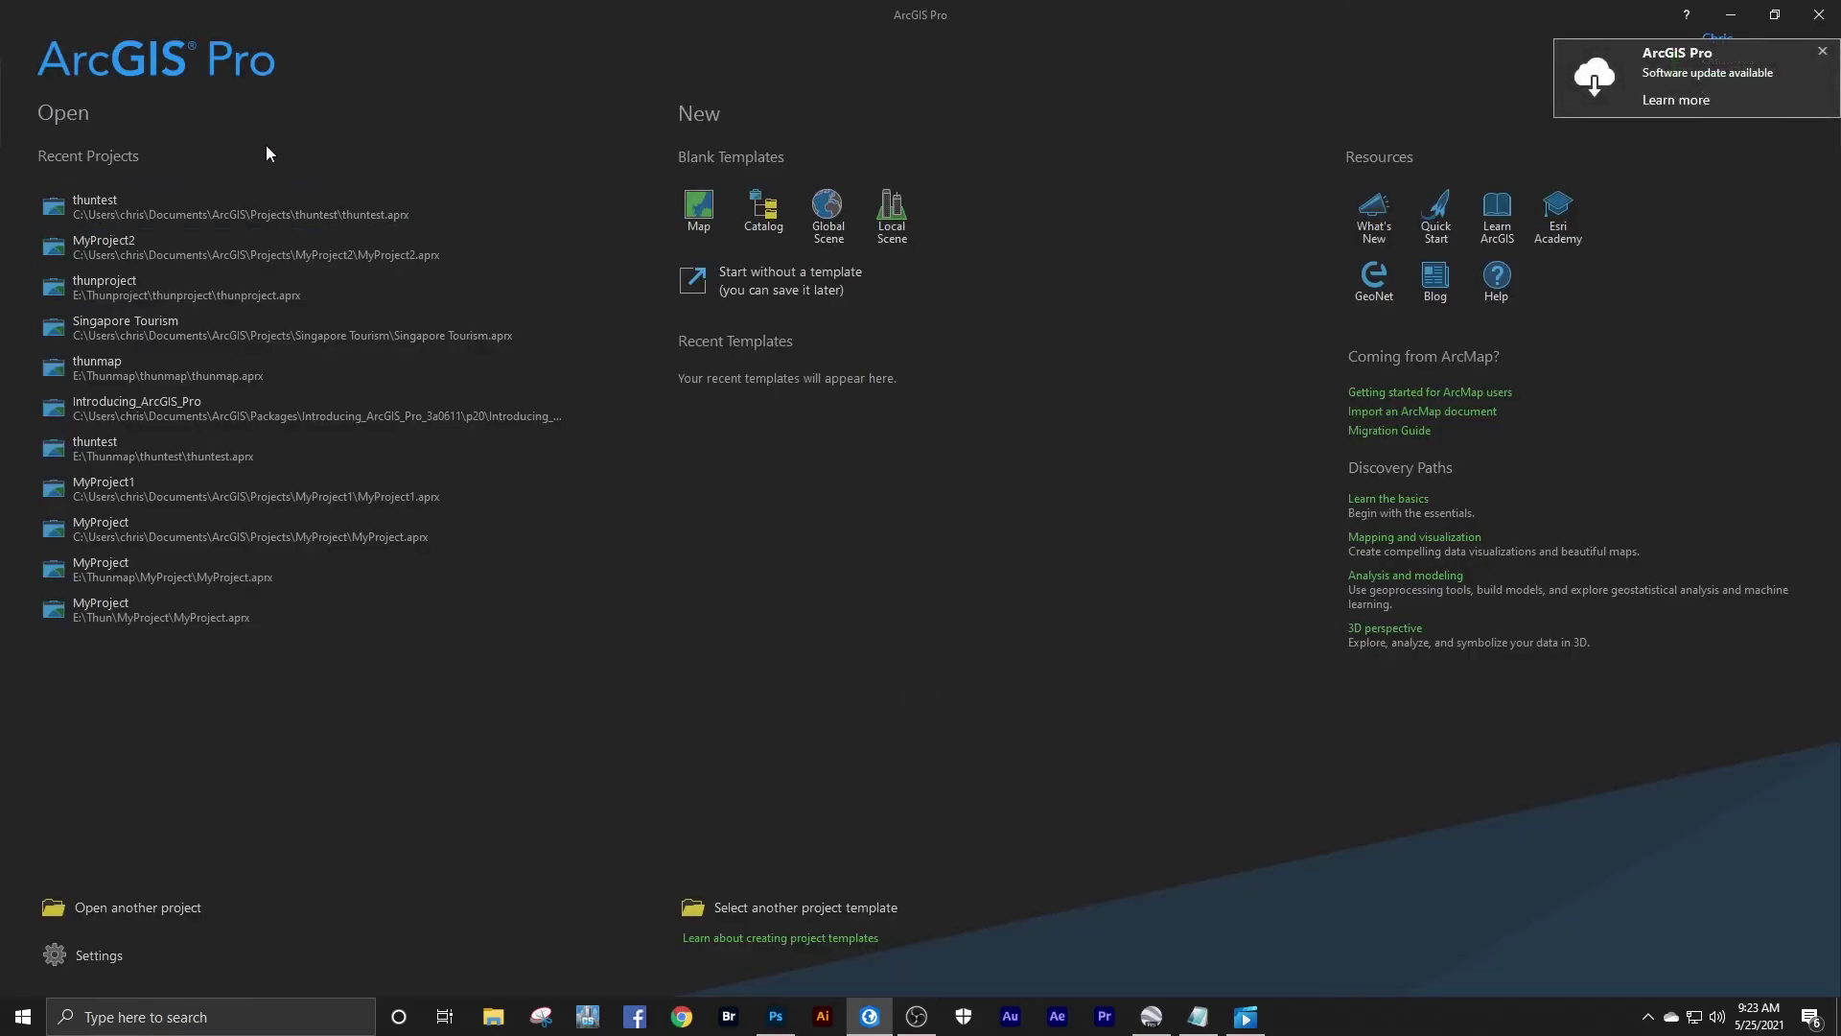
left_click(131, 241)
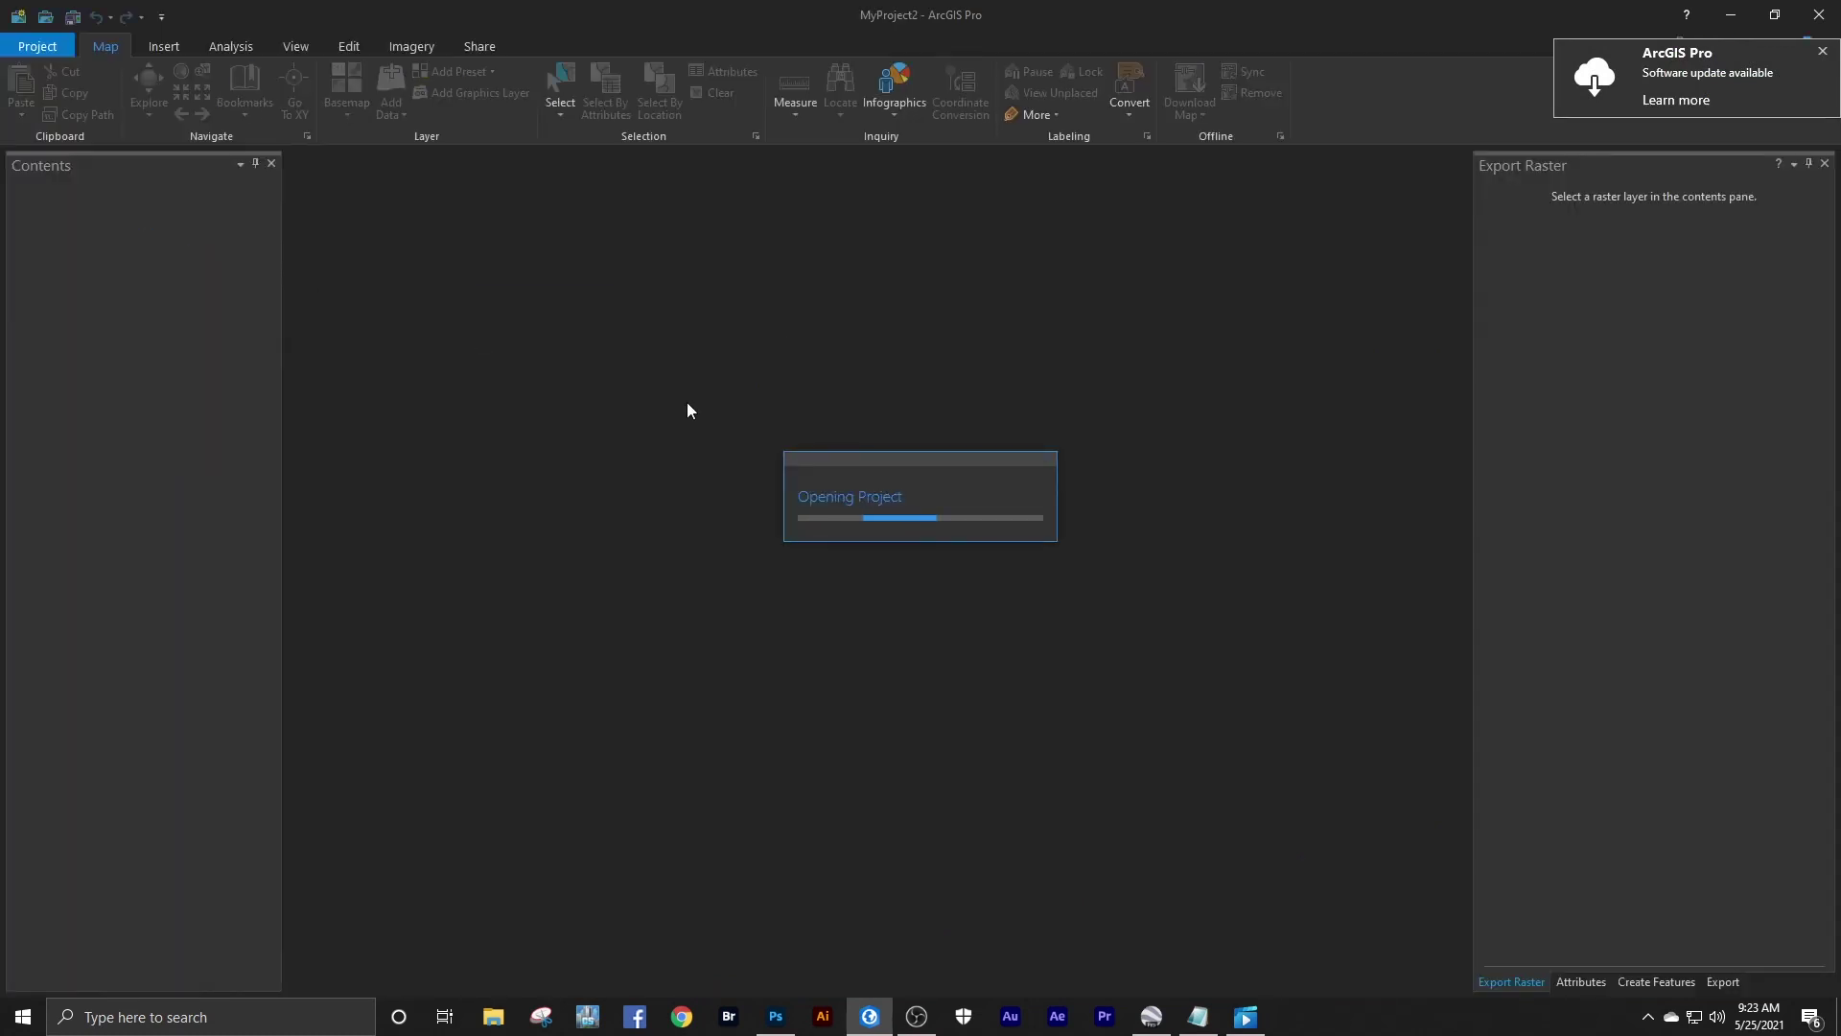